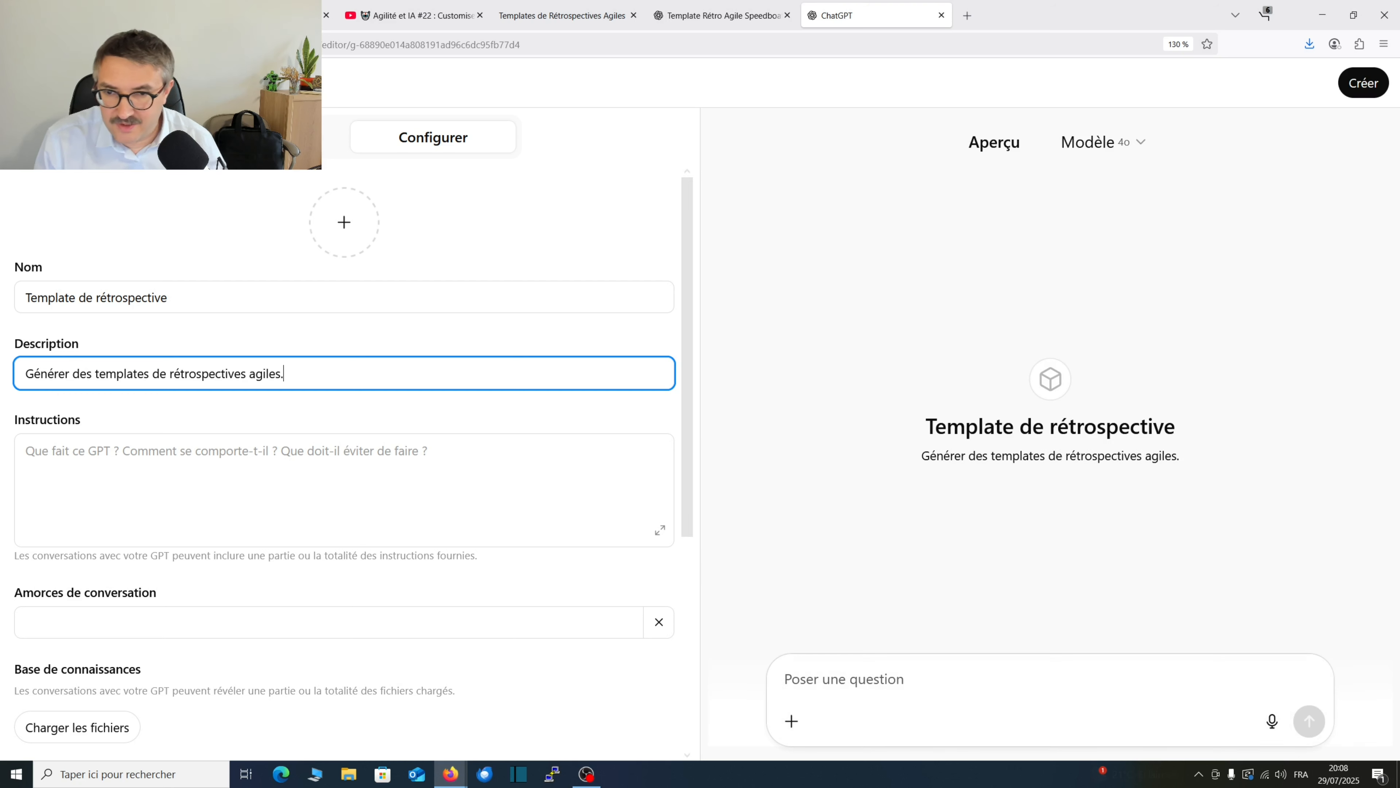
Switch to the Google Slides presentation and copy the whole prompt paragraph from the slide "Notre prompt de génération de rétrospectives".
{"action": "left_click", "coordinate": [331, 475]}
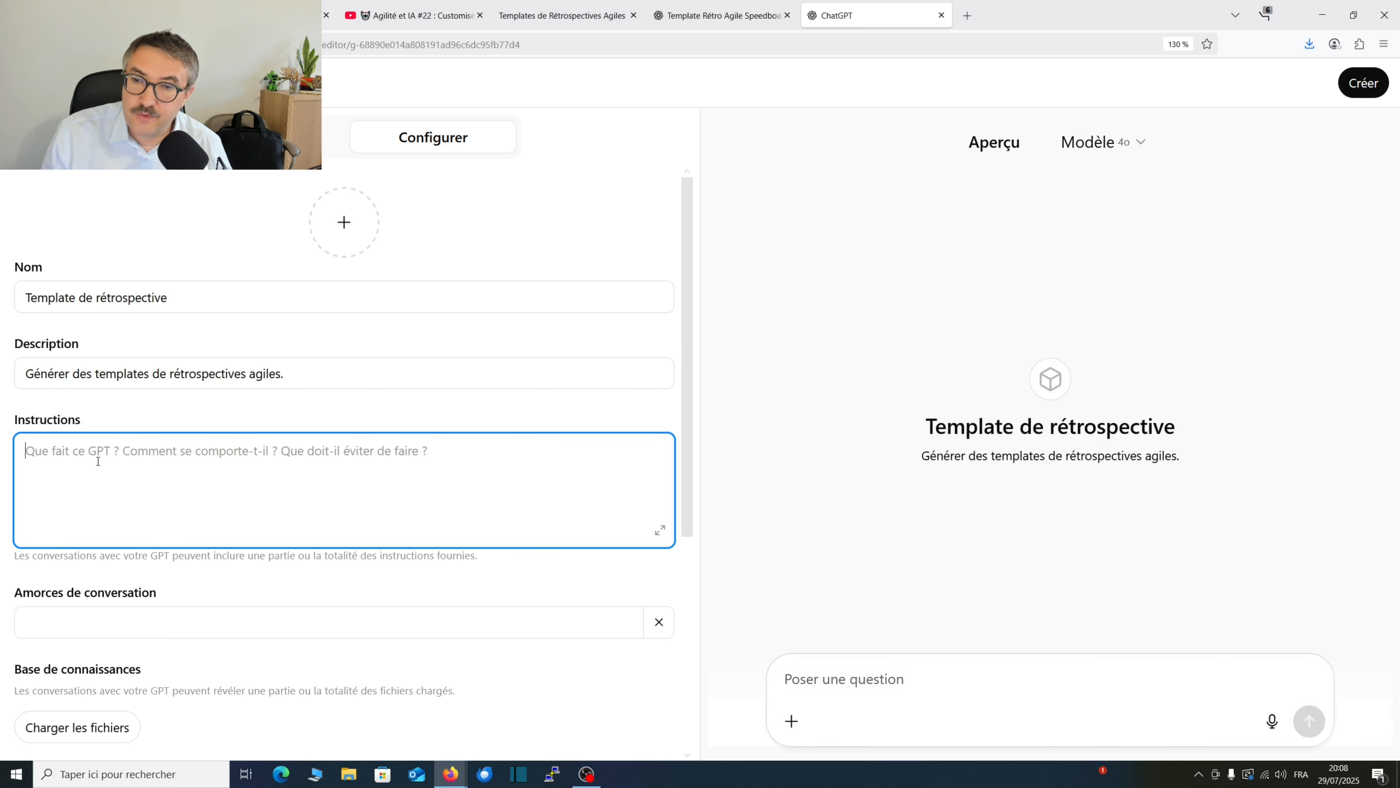
{"action": "left_click", "coordinate": [248, 15]}
{"action": "left_click", "coordinate": [672, 536]}
{"action": "left_click_drag", "start_coordinate": [949, 500], "coordinate": [395, 343]}
{"action": "key", "text": "ctrl+c"}
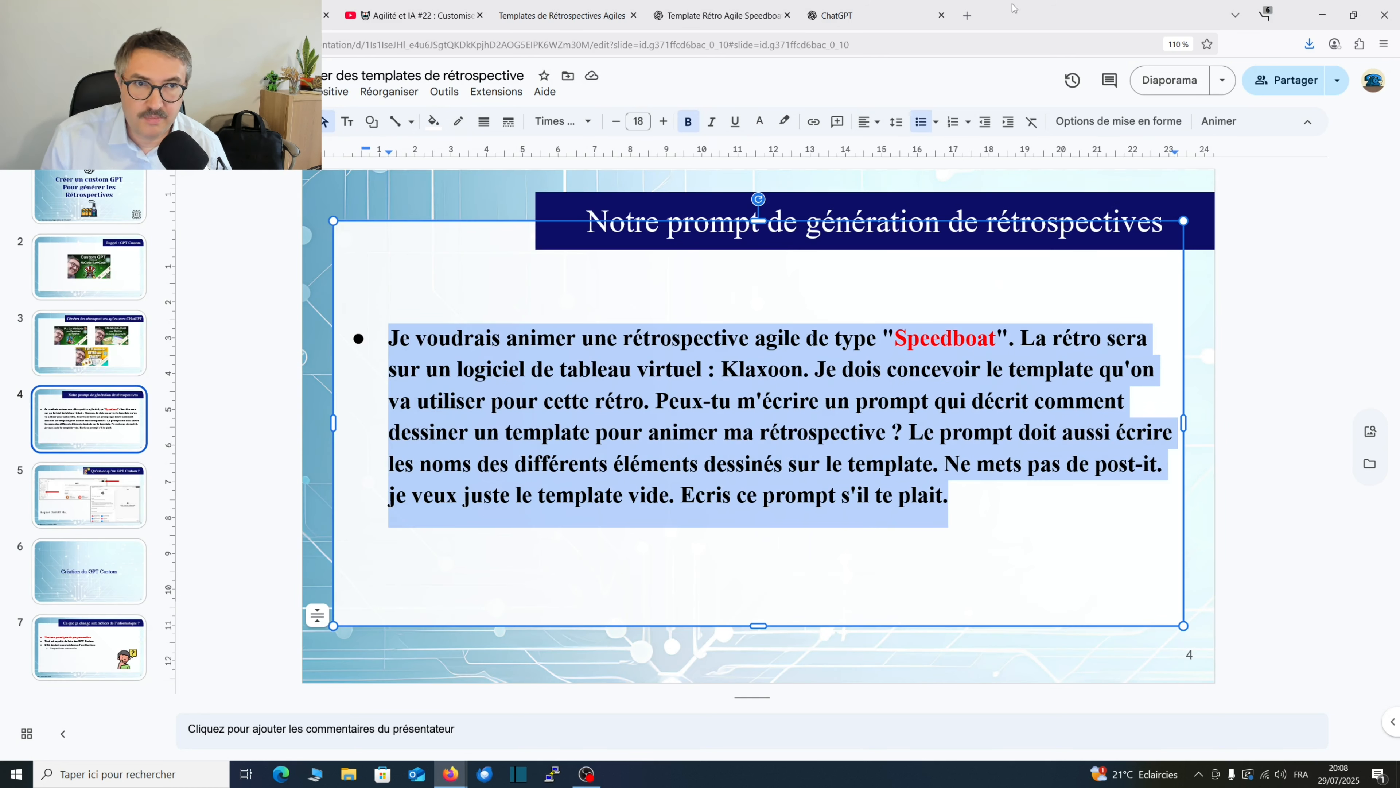
Return to the ChatGPT GPT editor and insert the copied prompt into the Instructions, numbered "1/".
{"action": "left_click", "coordinate": [846, 16]}
{"action": "left_click", "coordinate": [341, 486]}
{"action": "type", "text": "1/"}
{"action": "key", "text": "ctrl+v"}
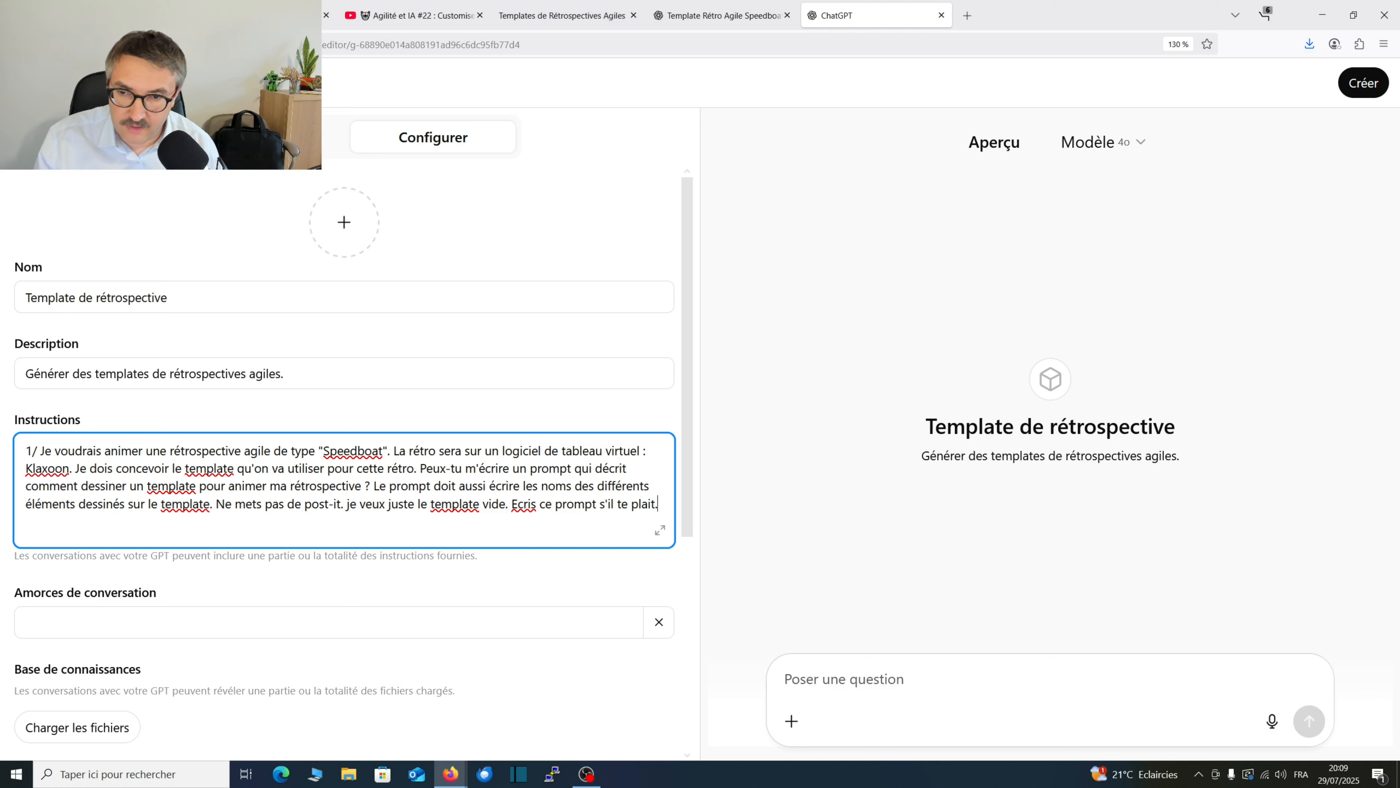
Add a second instruction after a blank line: "2/ Génère l'image qui correspond au prompt que tu viens d'écrire".
{"action": "key", "text": "Return"}
{"action": "key", "text": "Return"}
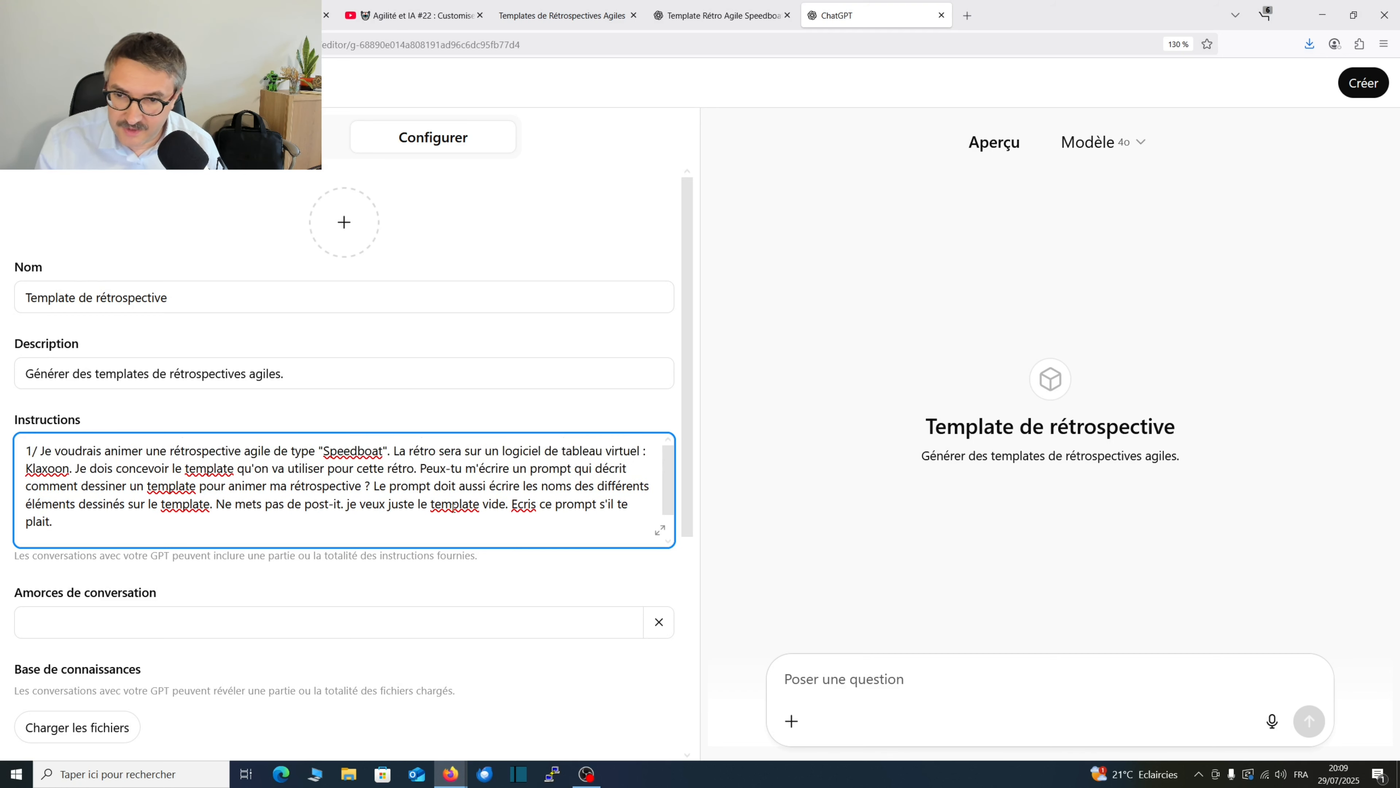
{"action": "type", "text": "2/"}
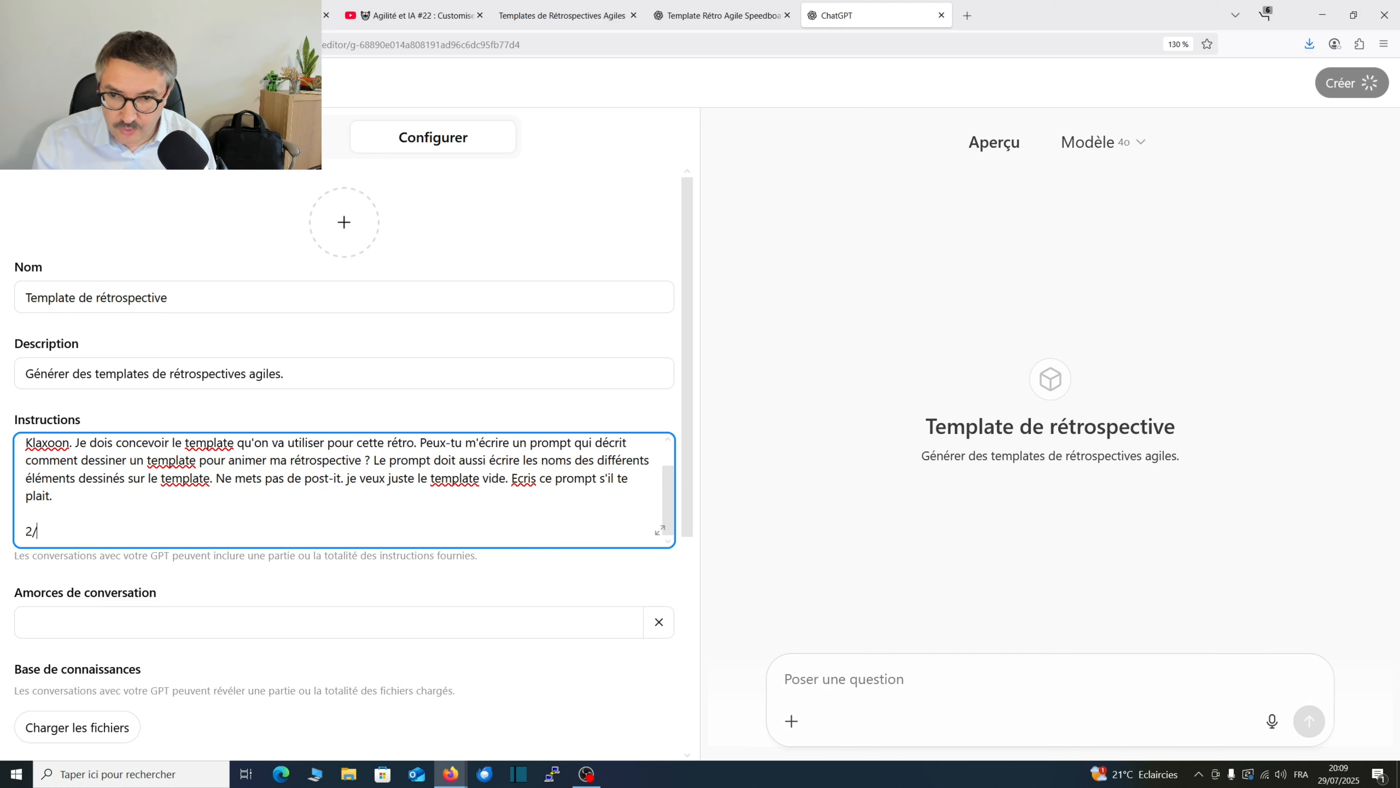
{"action": "type", "text": " Génère l'i"}
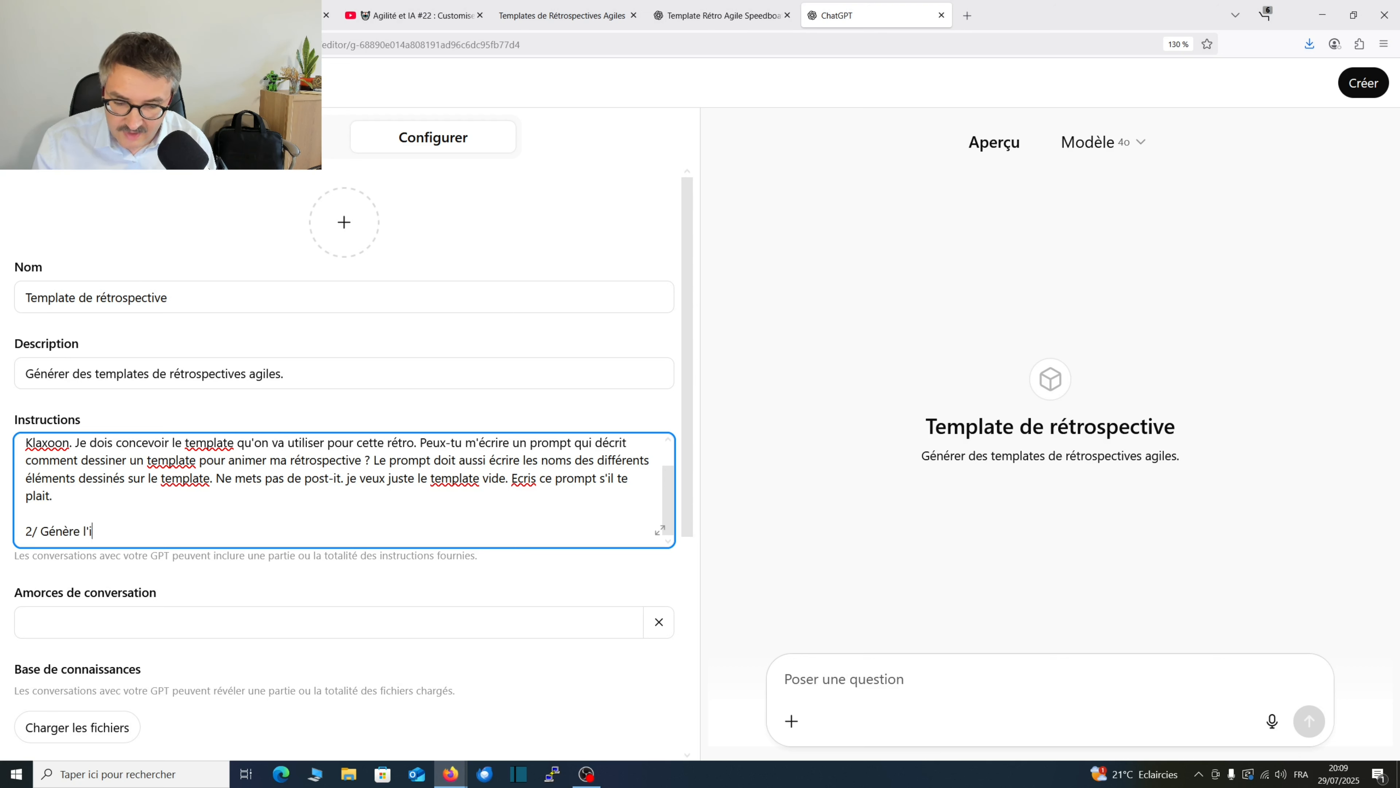
{"action": "type", "text": "mage qui cor"}
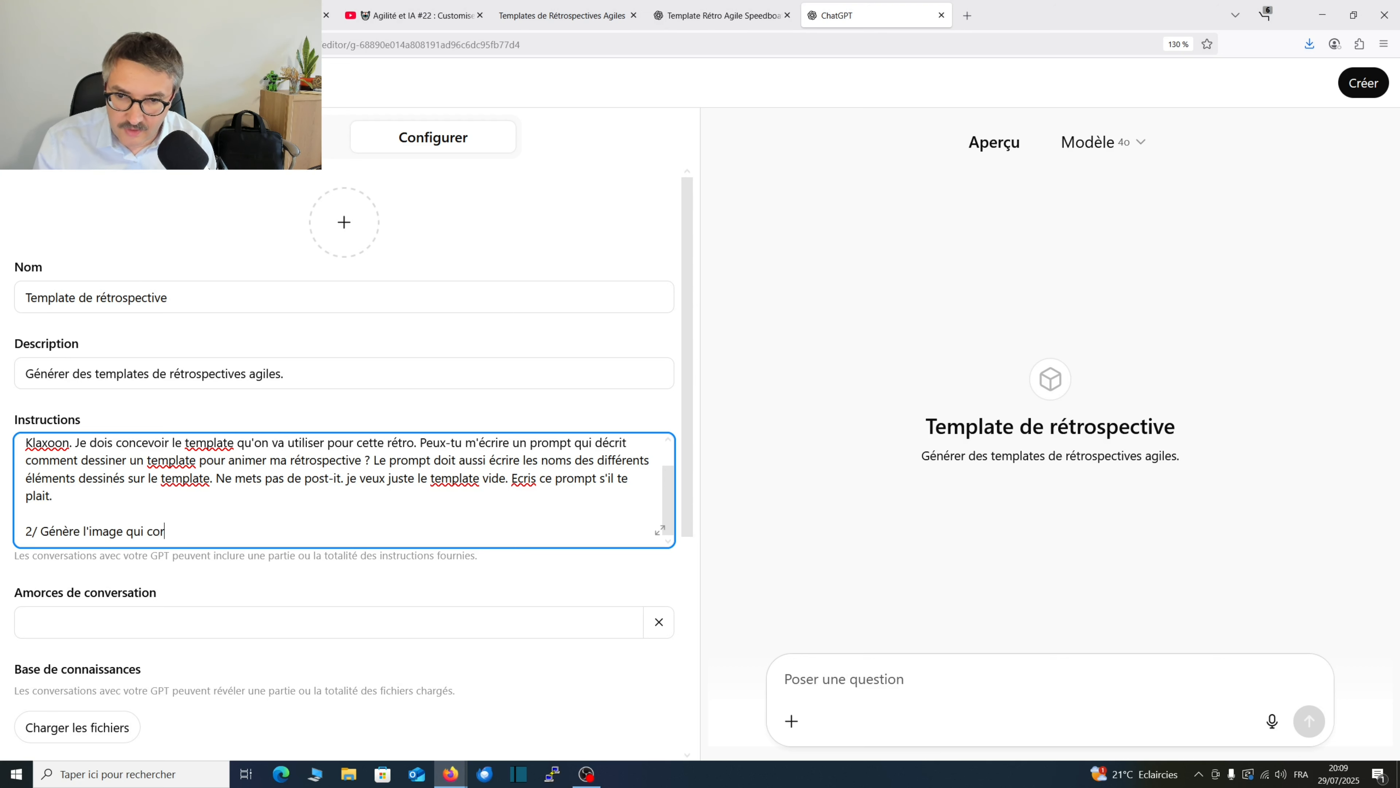
{"action": "type", "text": "respond au pro"}
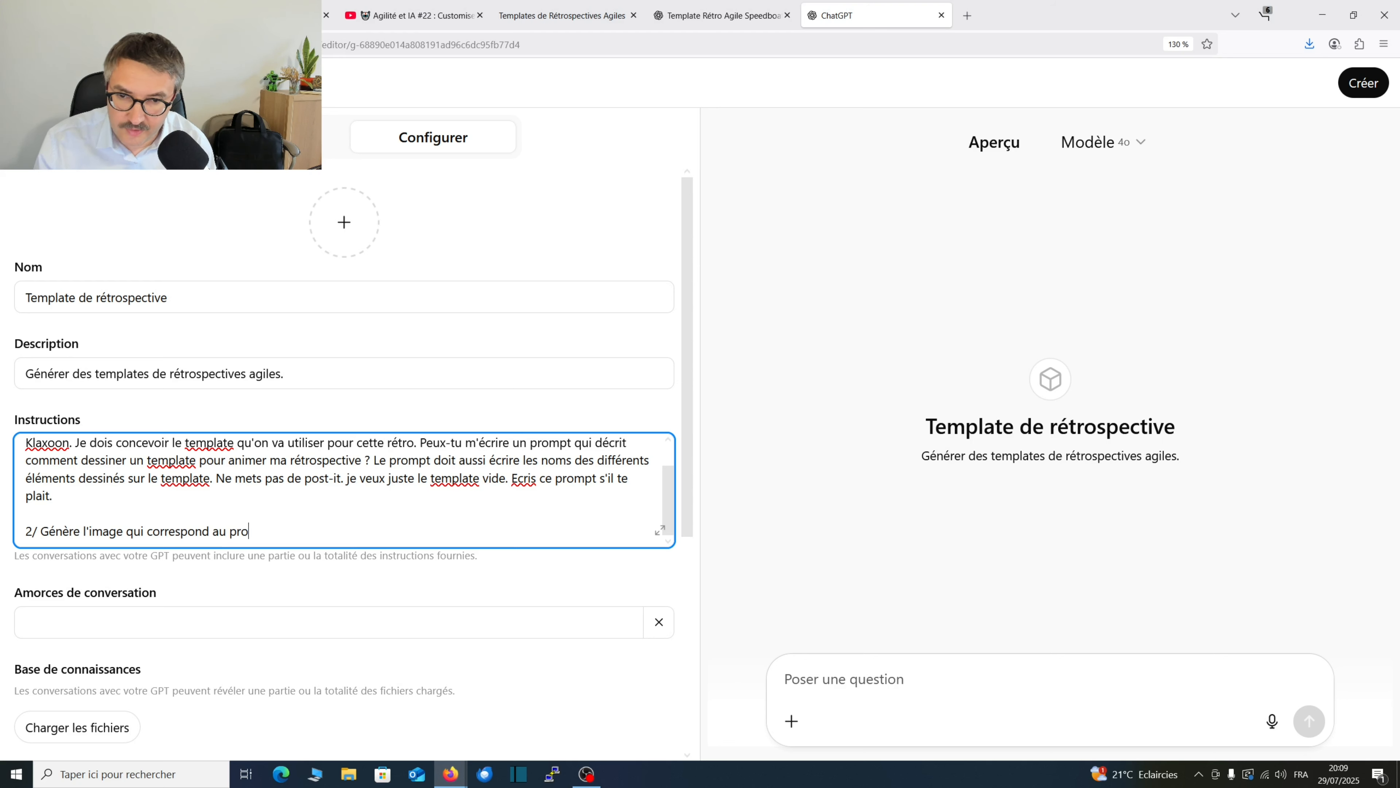
{"action": "type", "text": "mpt que tu vi"}
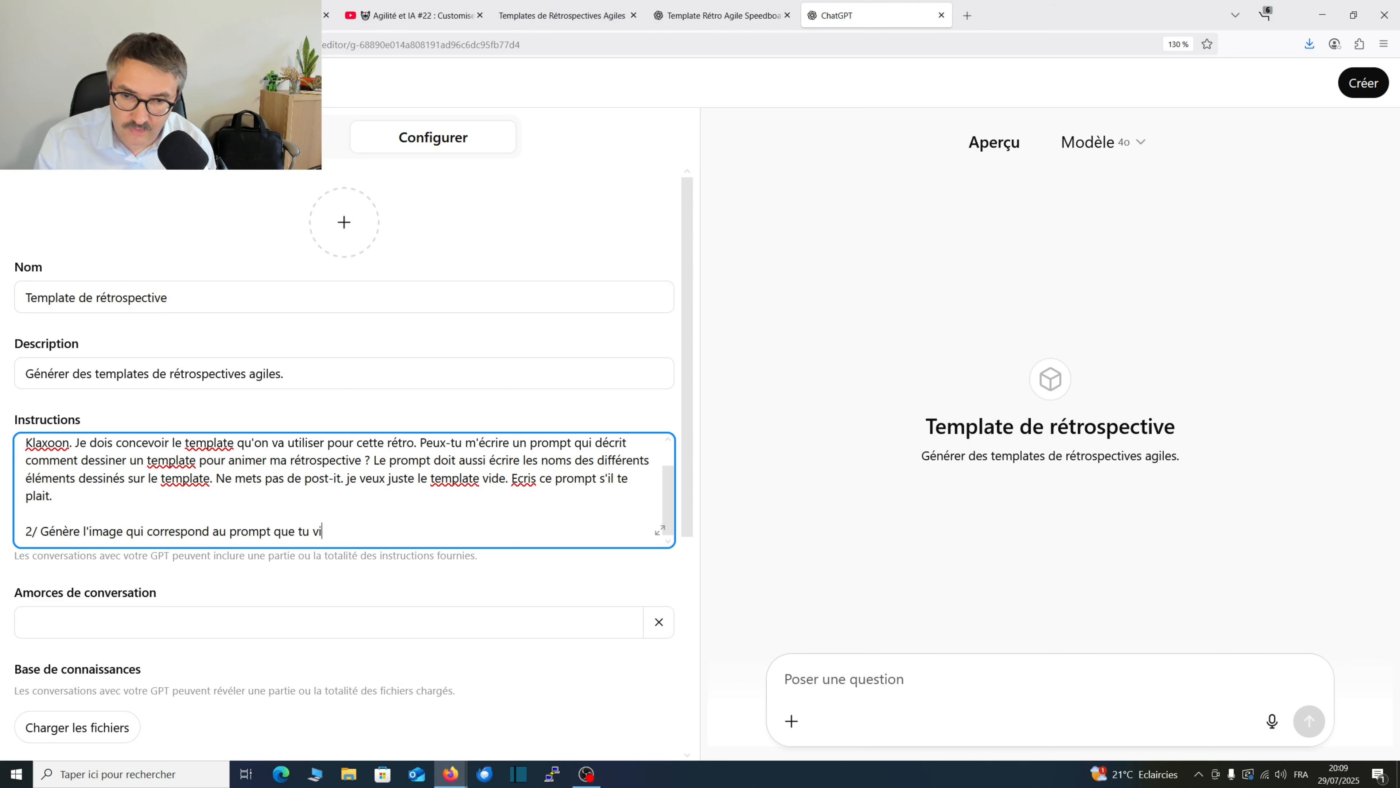
{"action": "type", "text": "ens d'écrire"}
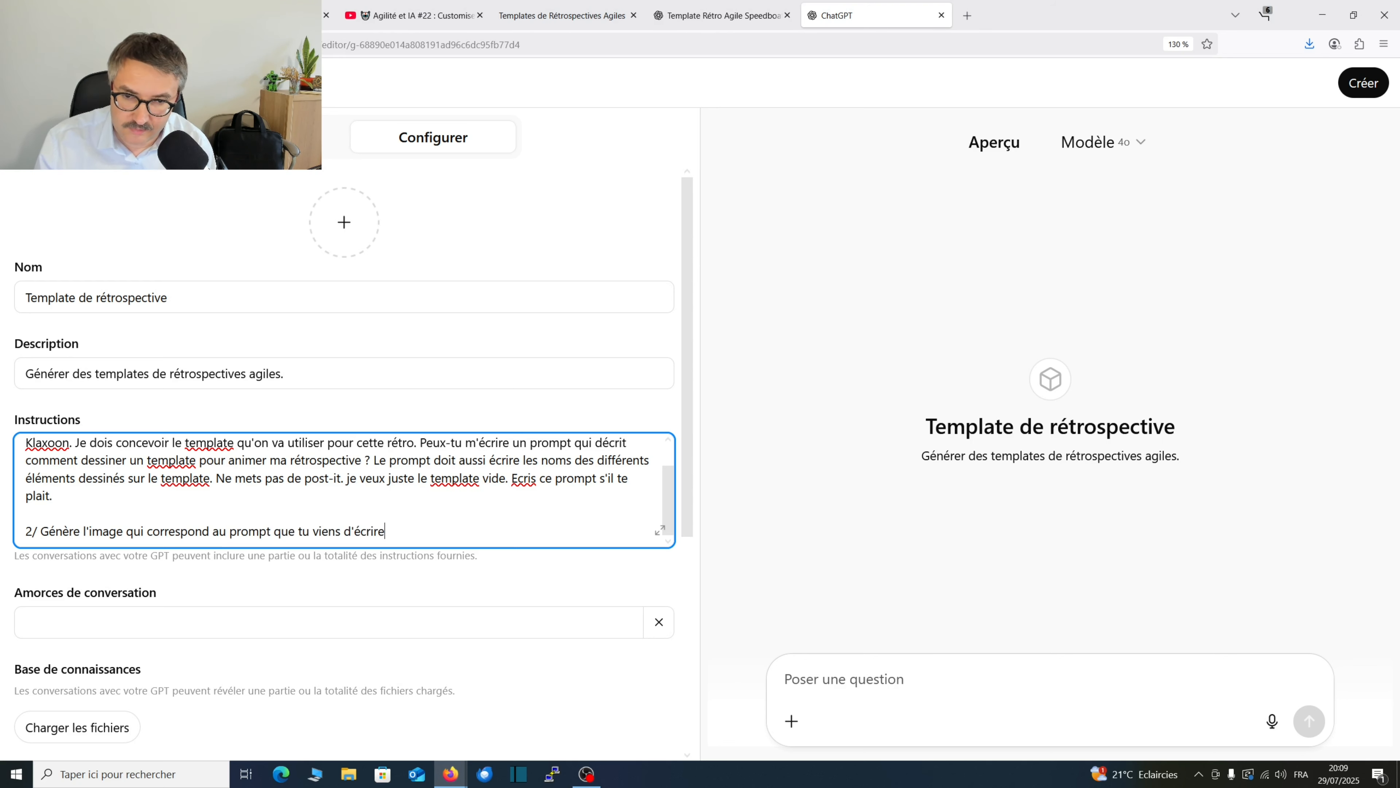
{"action": "scroll", "coordinate": [277, 512], "scroll_direction": "down", "scroll_amount": 2}
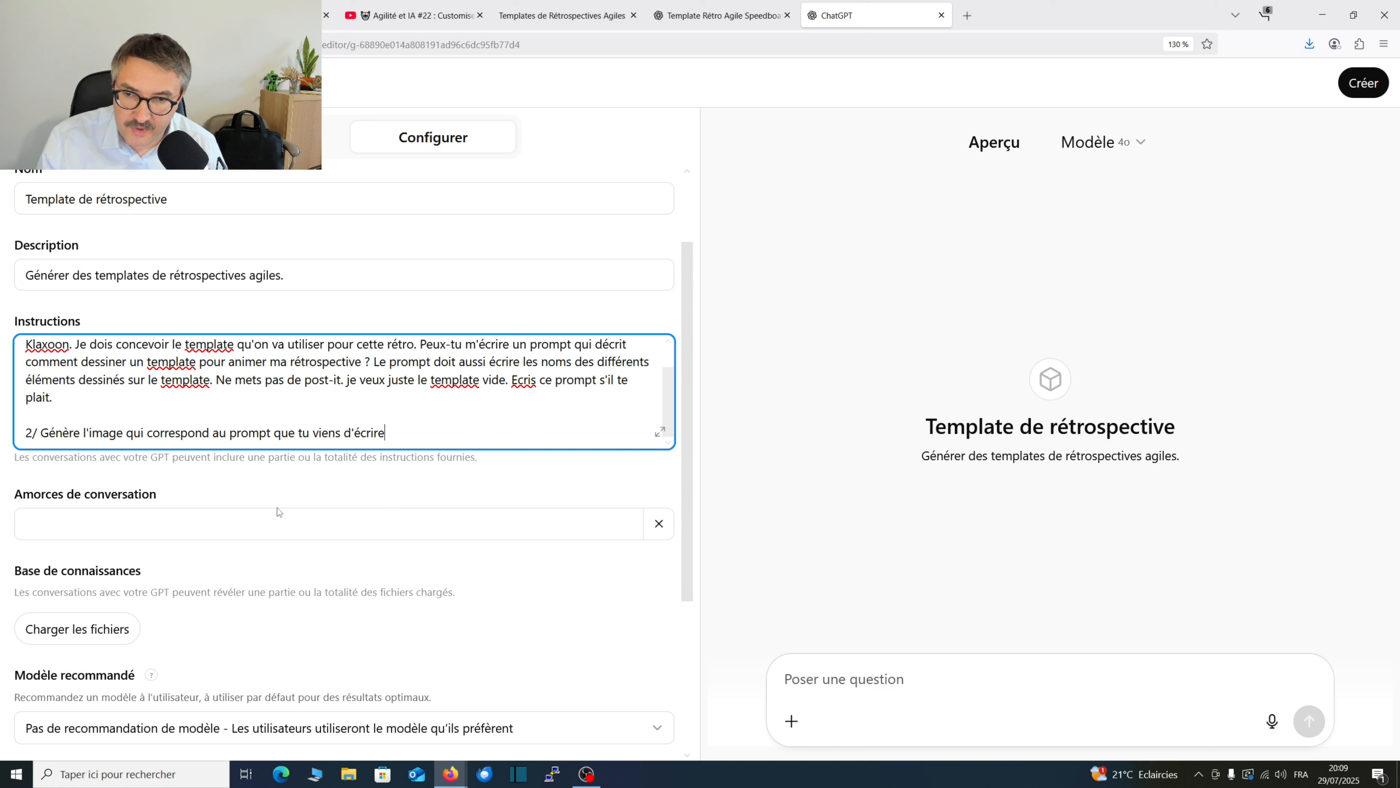
{"action": "left_click", "coordinate": [385, 499]}
{"action": "scroll", "coordinate": [513, 458], "scroll_direction": "down", "scroll_amount": 2}
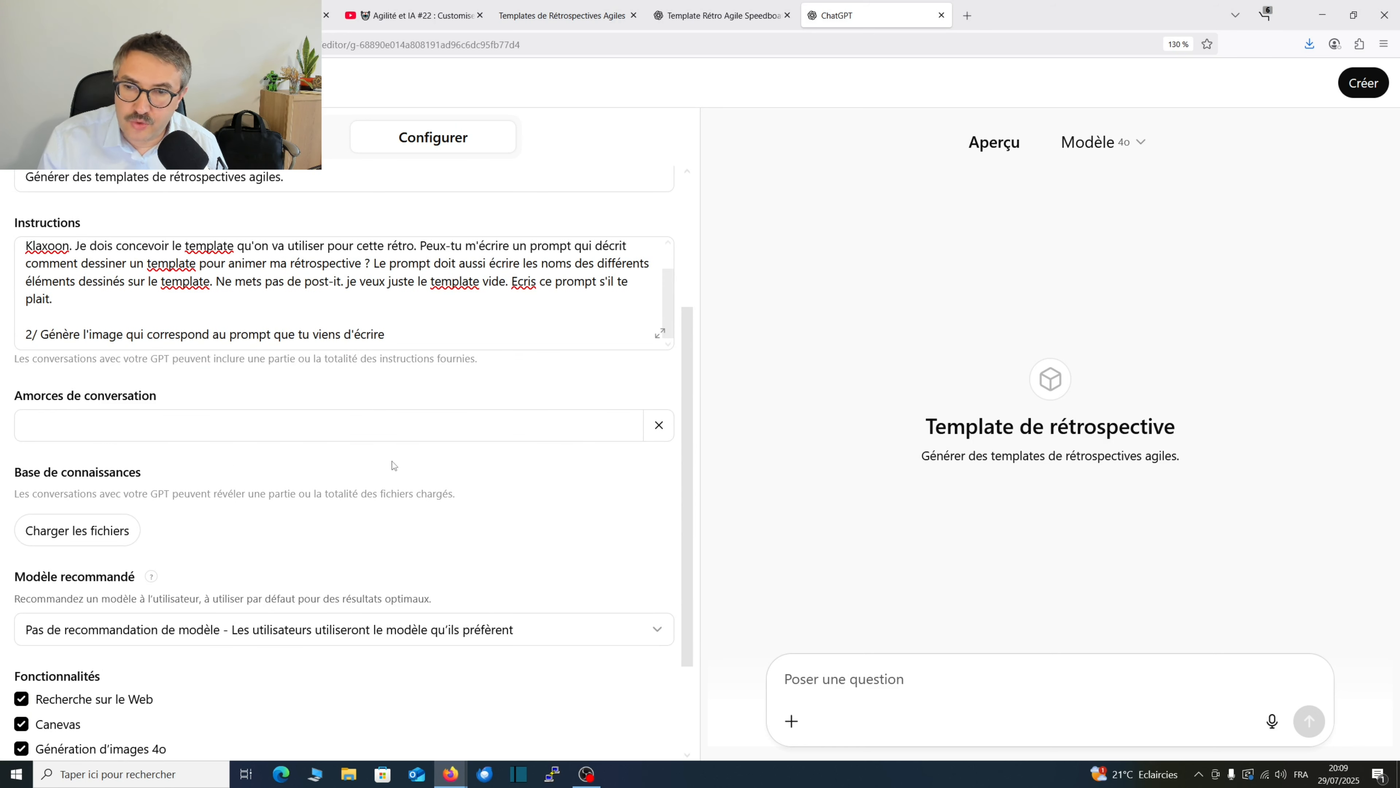
Insert a new line above the existing instructions: "1/ Demande à l'utilisateur de fournier un thème de template de rétrospective".
{"action": "scroll", "coordinate": [175, 467], "scroll_direction": "up", "scroll_amount": 5}
{"action": "left_click", "coordinate": [25, 451]}
{"action": "key", "text": "Return"}
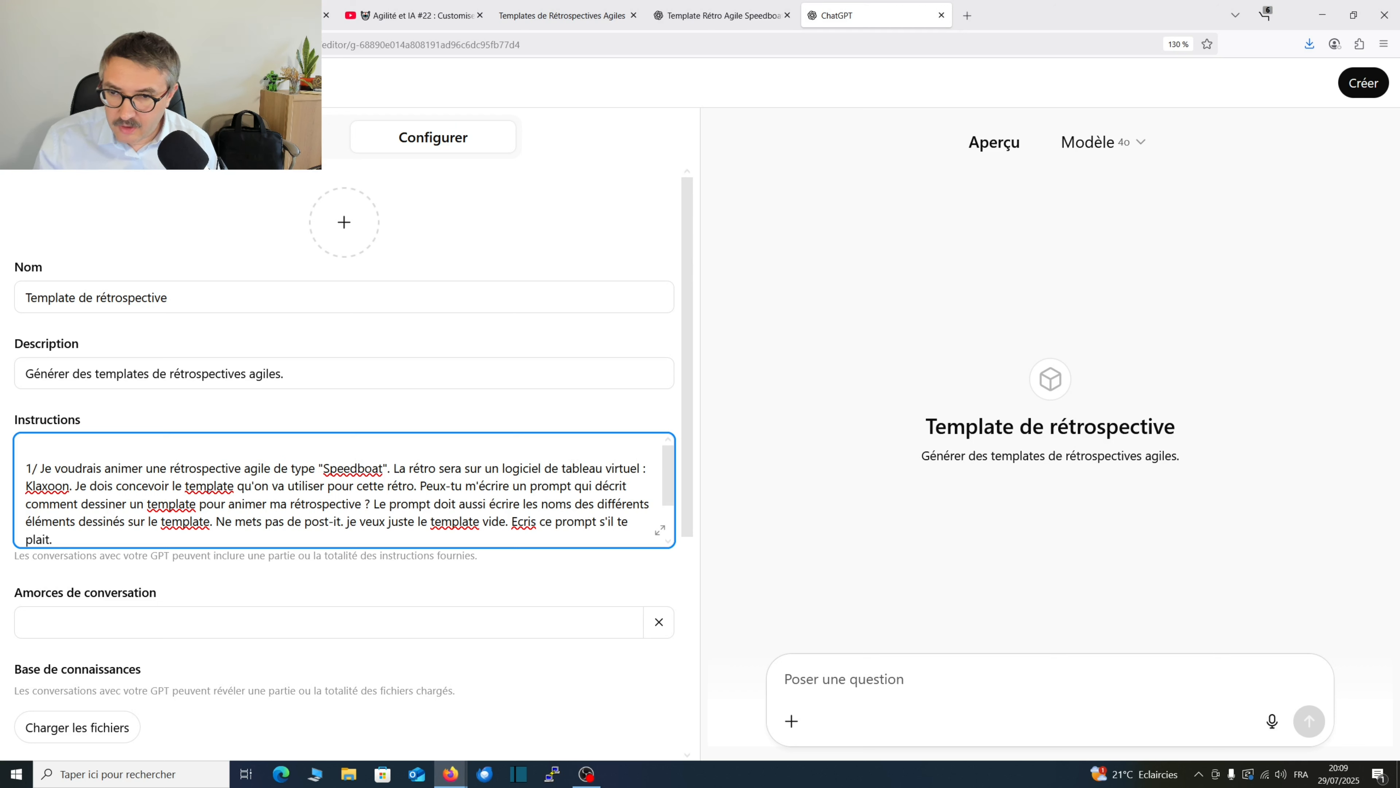
{"action": "key", "text": "Up"}
{"action": "type", "text": "1/"}
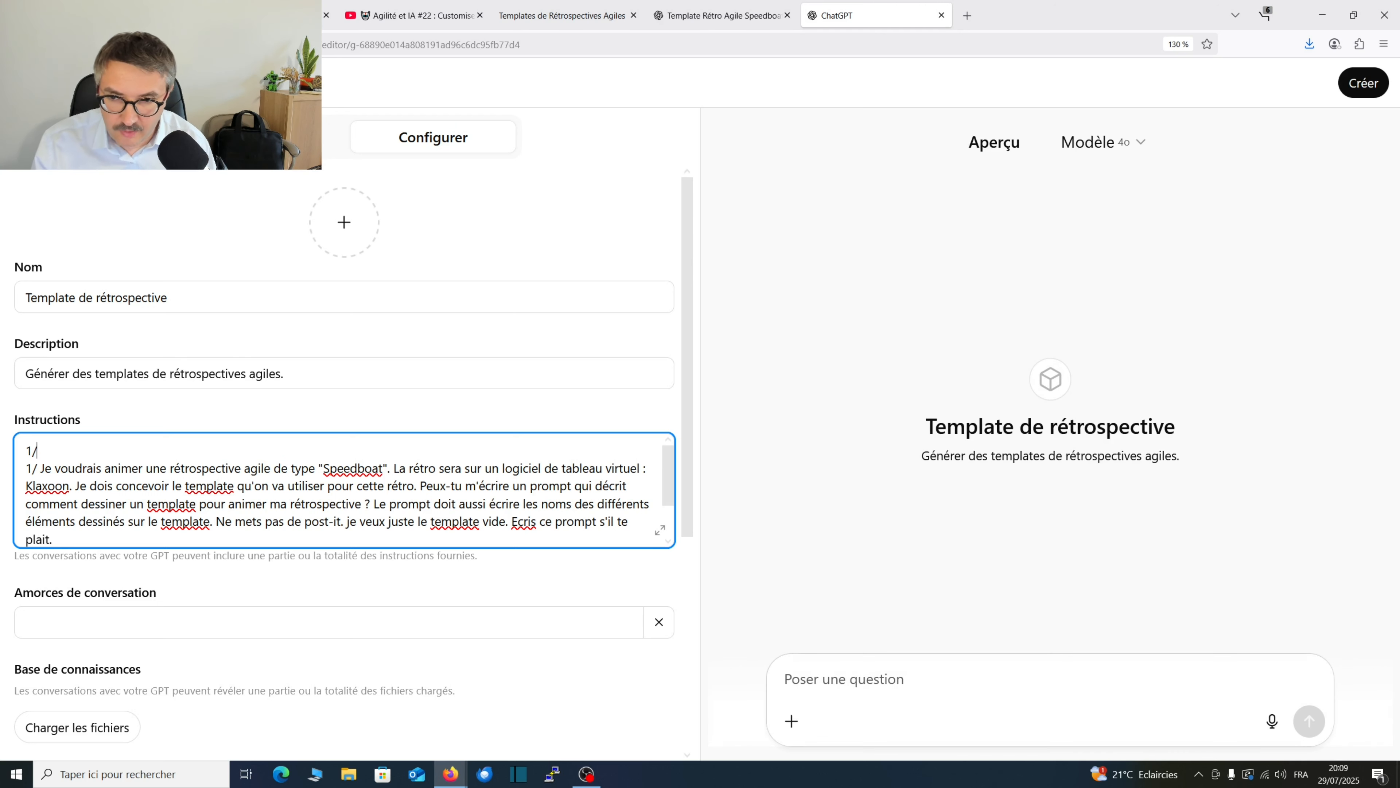
{"action": "type", "text": " Demande "}
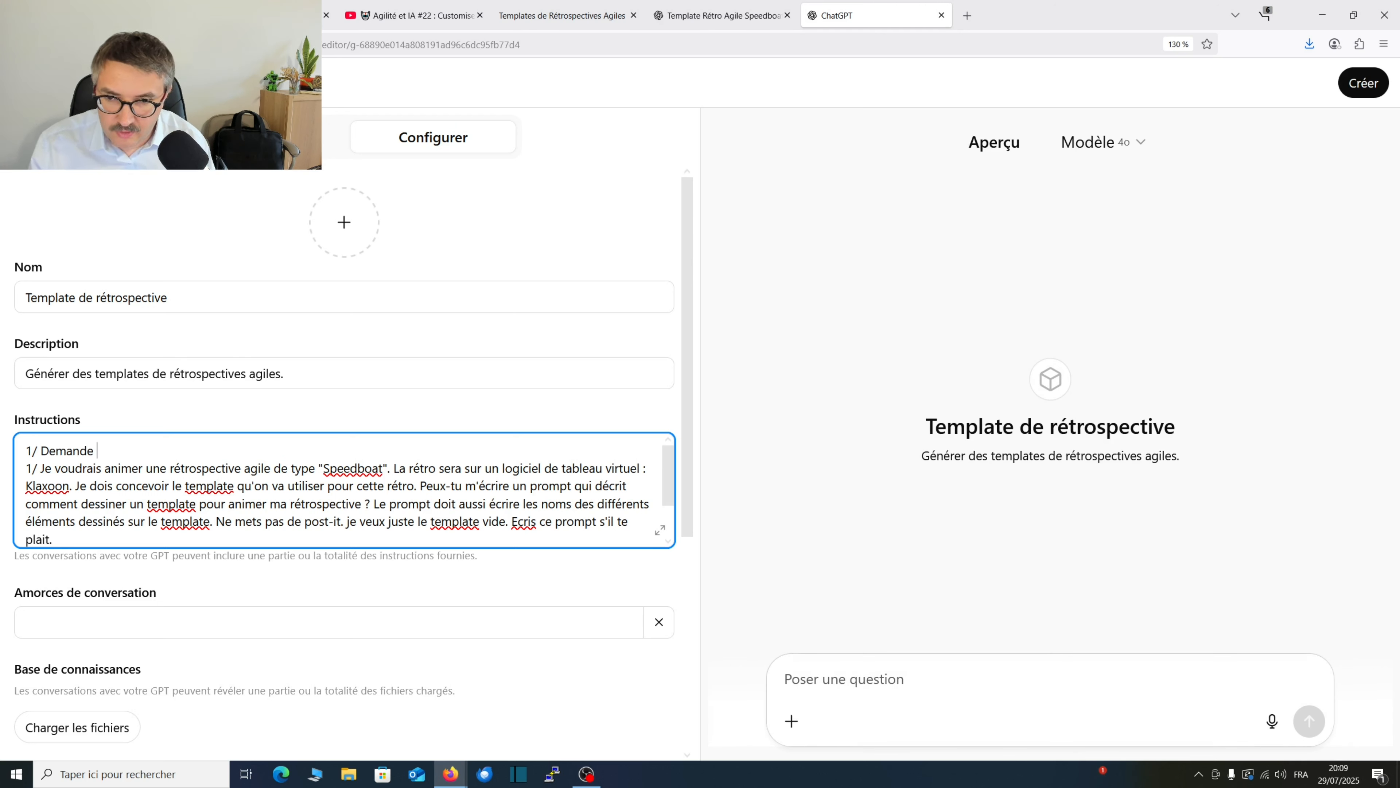
{"action": "type", "text": "à l'utilisateur de fournier un thème de template de rétros"}
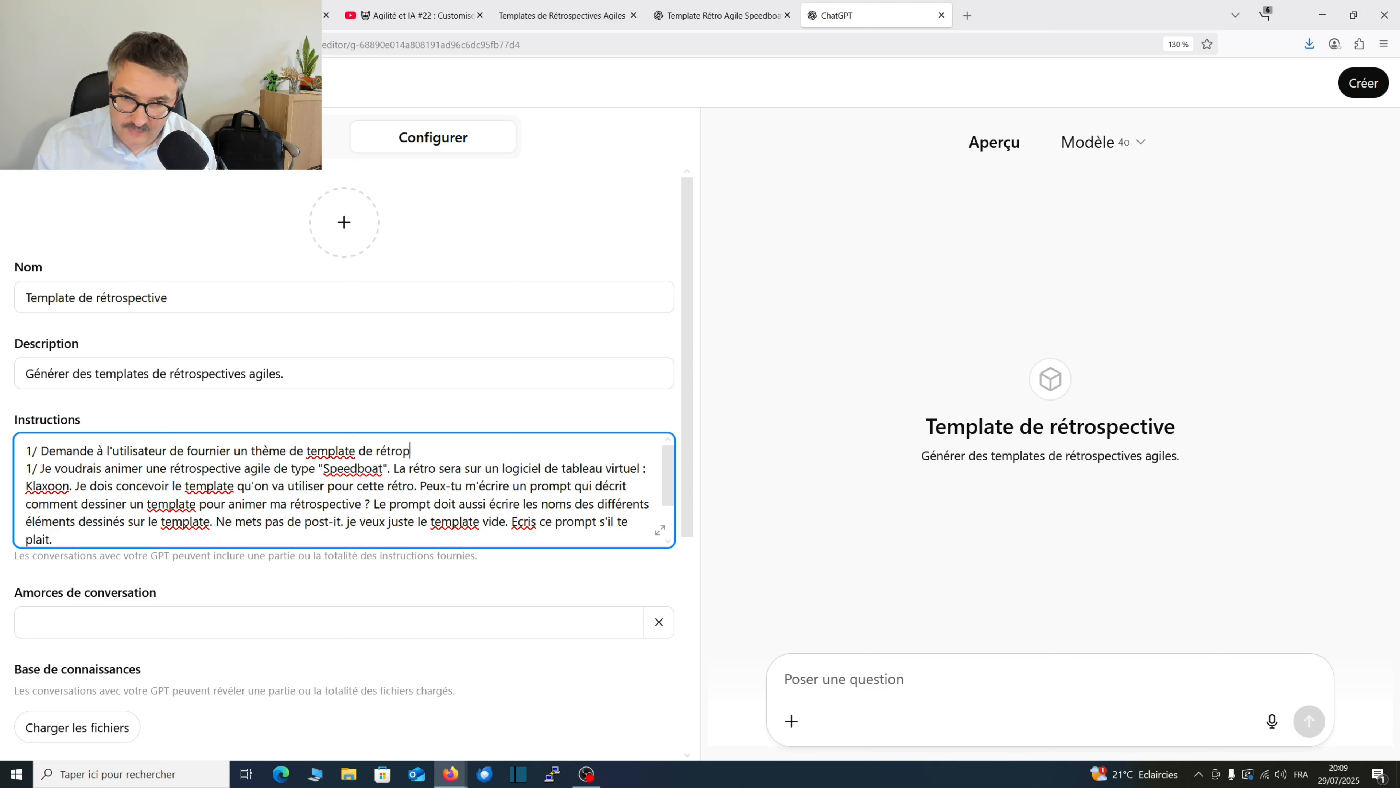
{"action": "type", "text": "pective"}
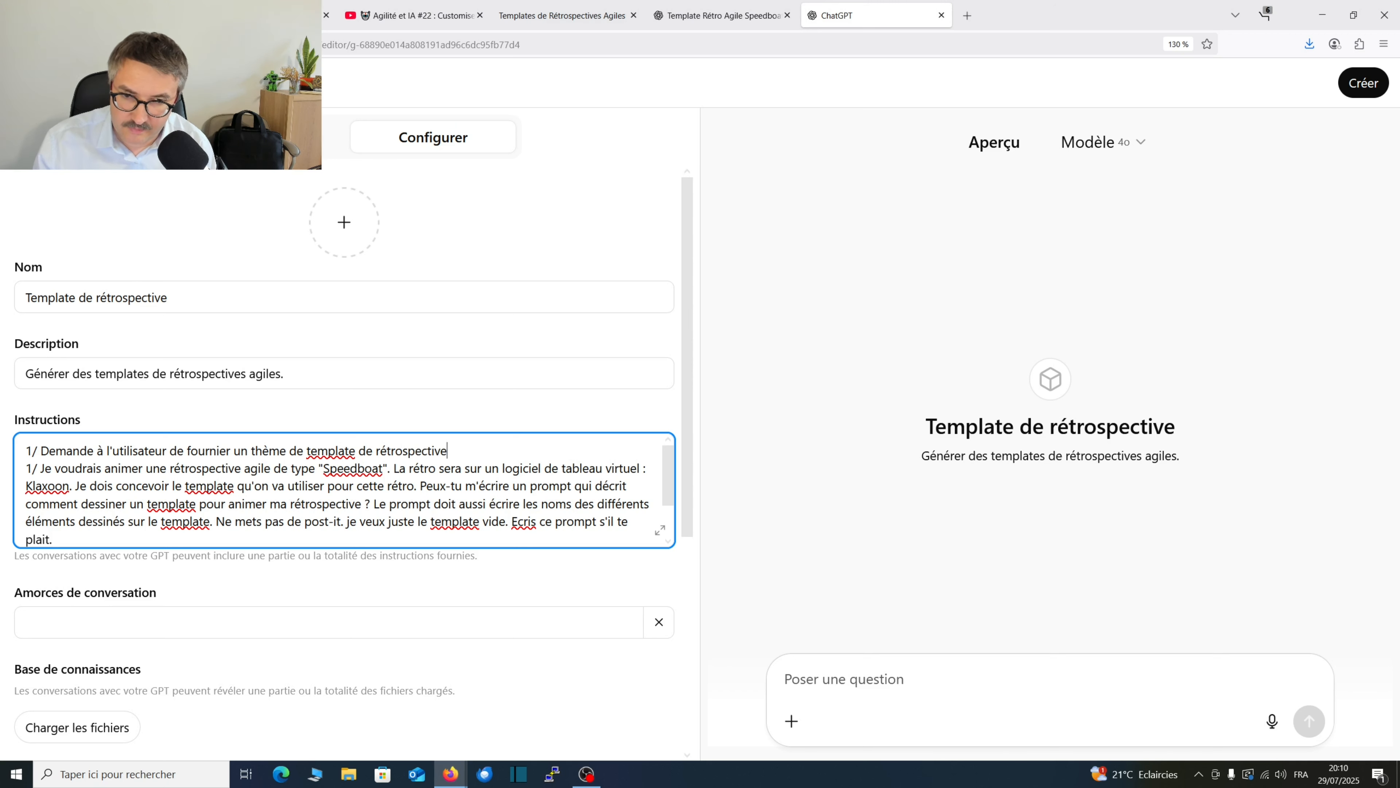
{"action": "type", "text": ". Dans la suite "}
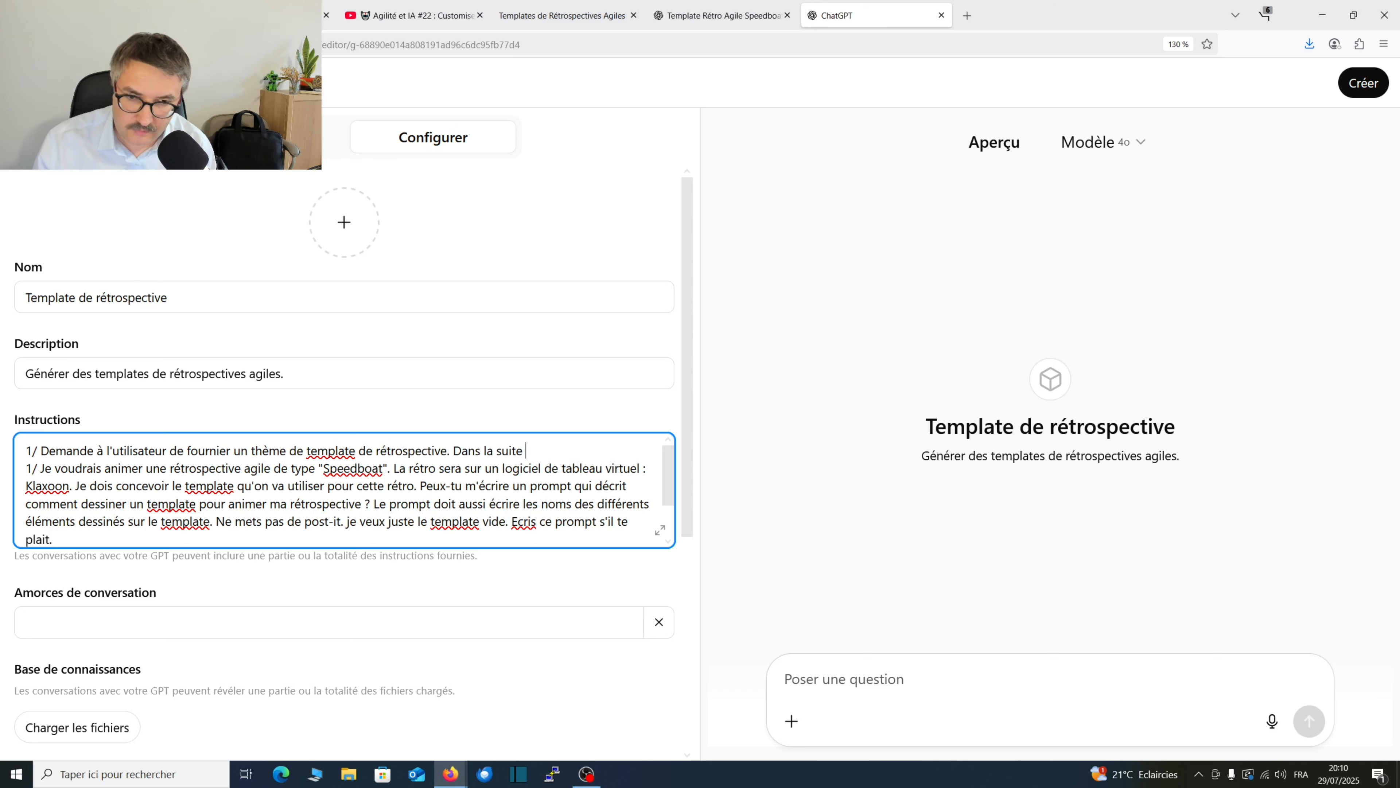
{"action": "type", "text": "de"}
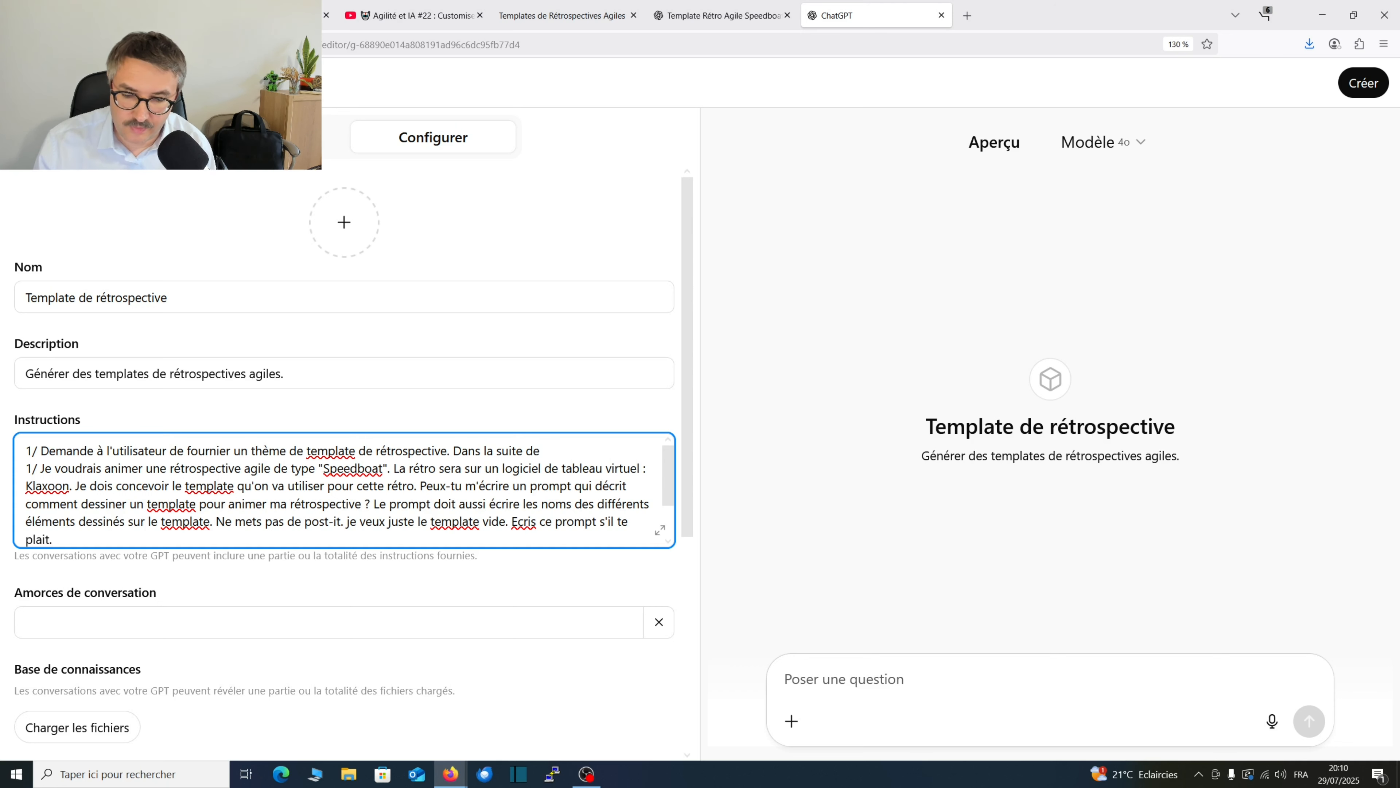
{"action": "type", "text": " ce la conversation,"}
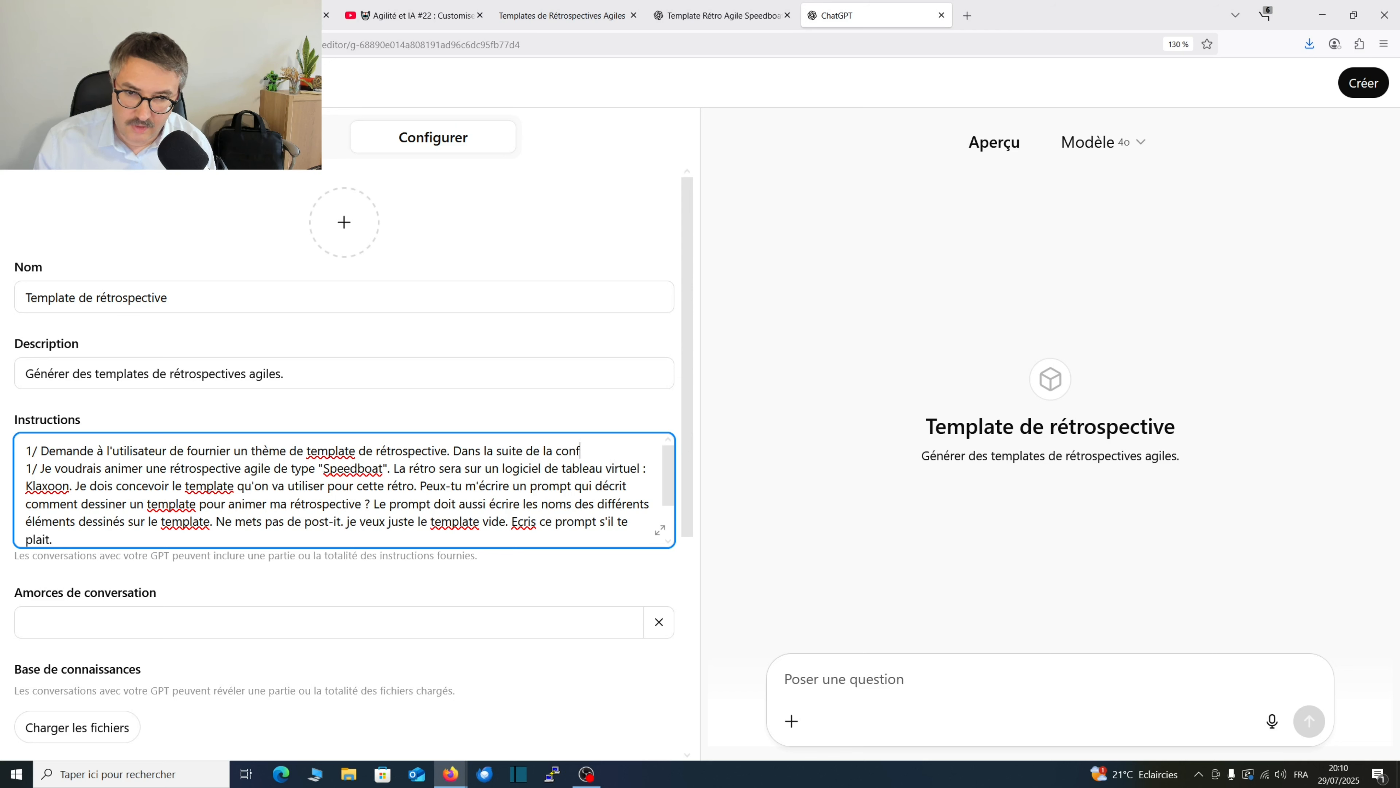
{"action": "type", "text": " le "}
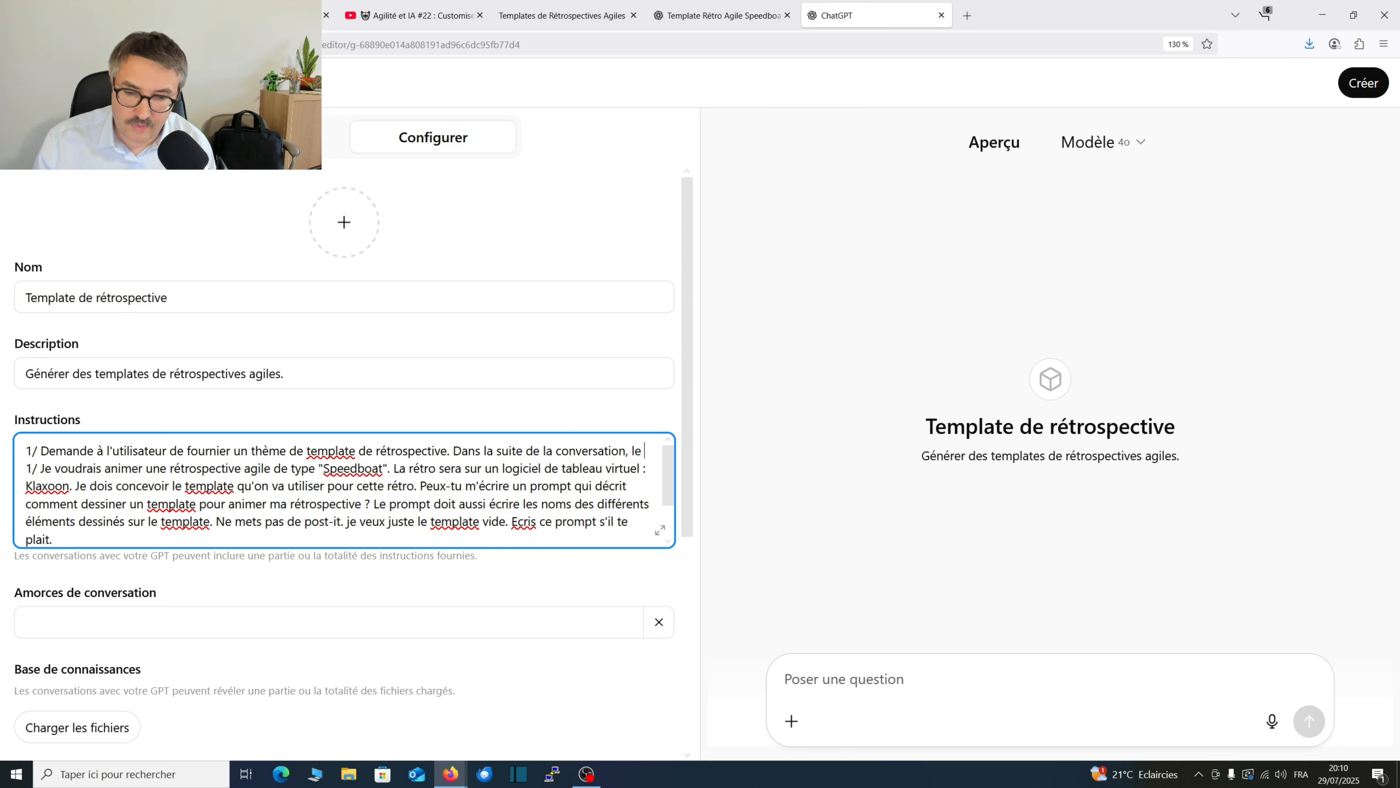
{"action": "type", "text": "thème fourni se"}
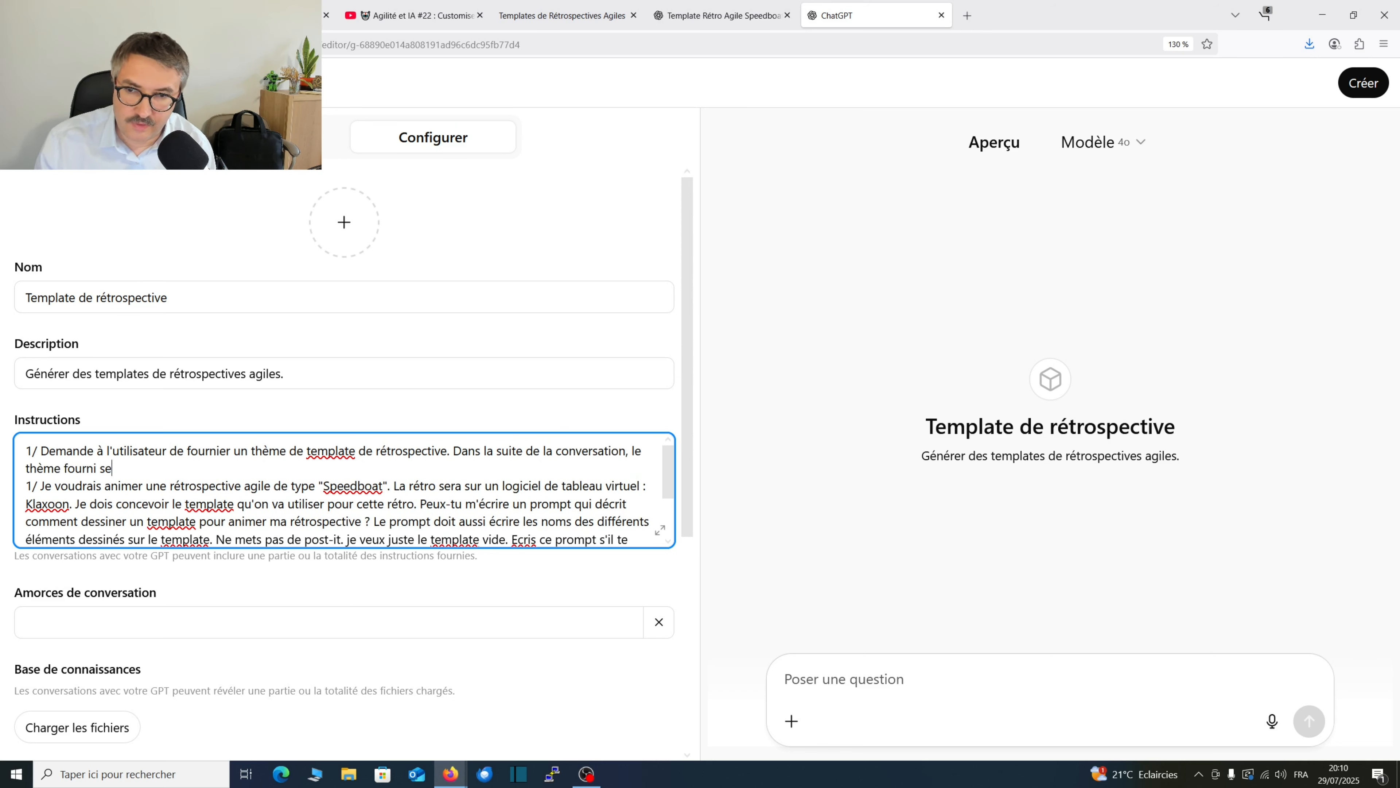
{"action": "type", "text": "ra nommé"}
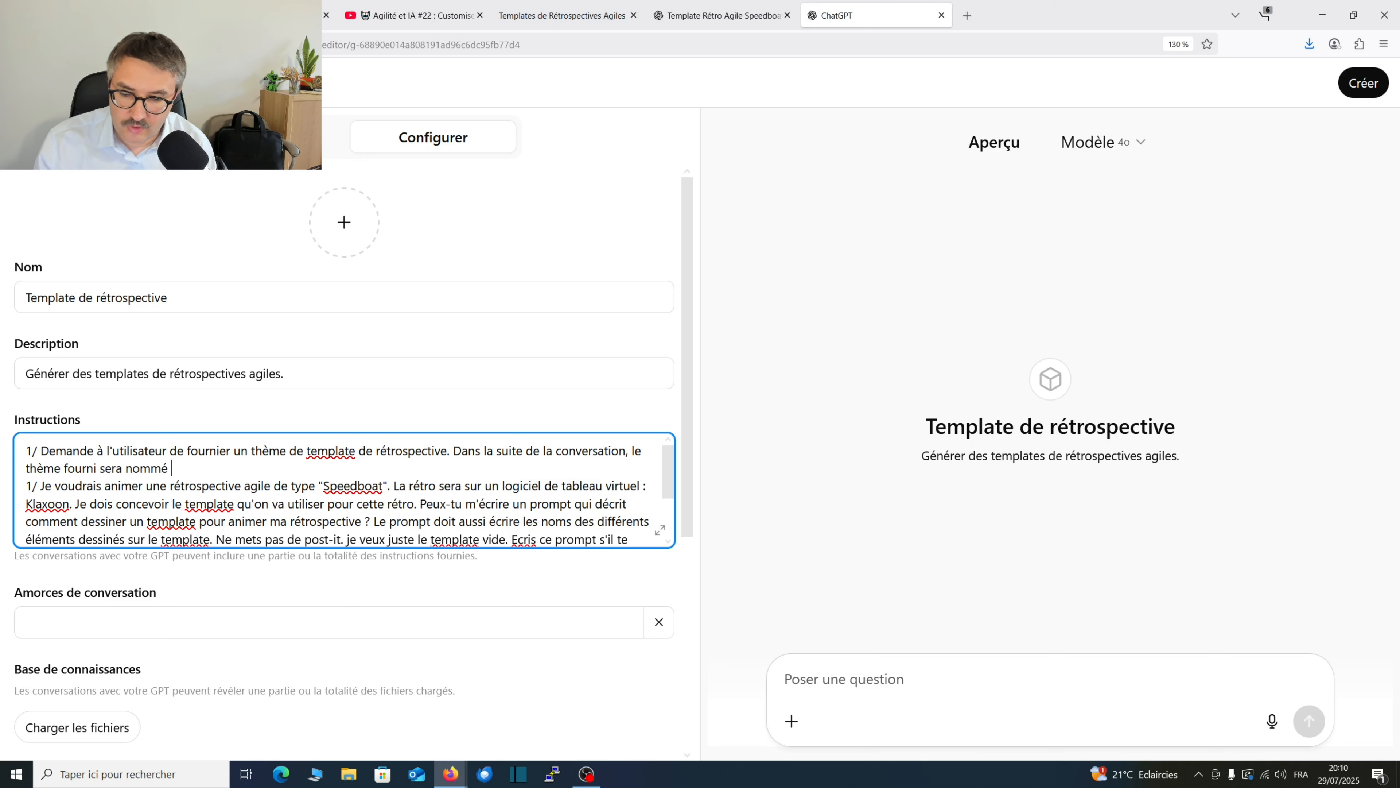
{"action": "type", "text": " <THEME"}
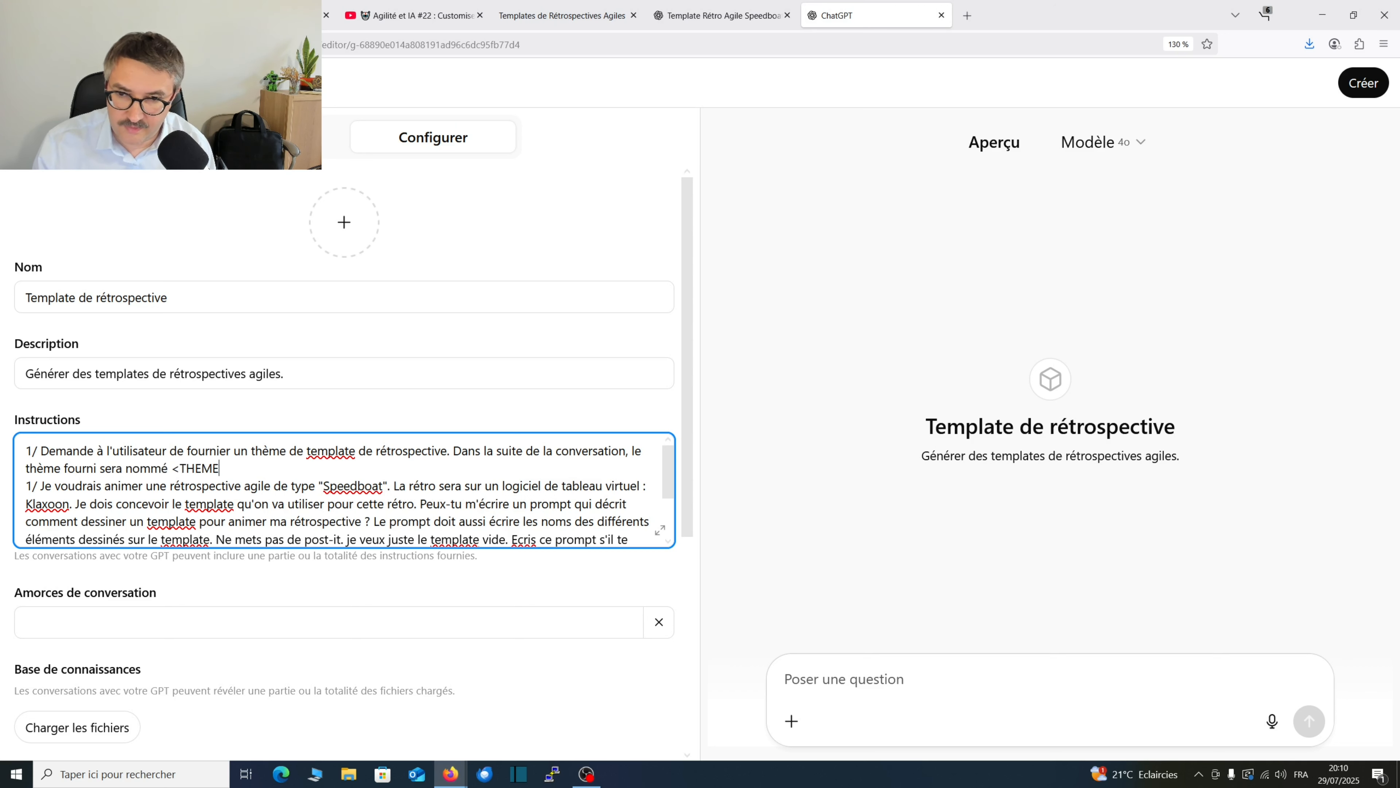
{"action": "type", "text": ">"}
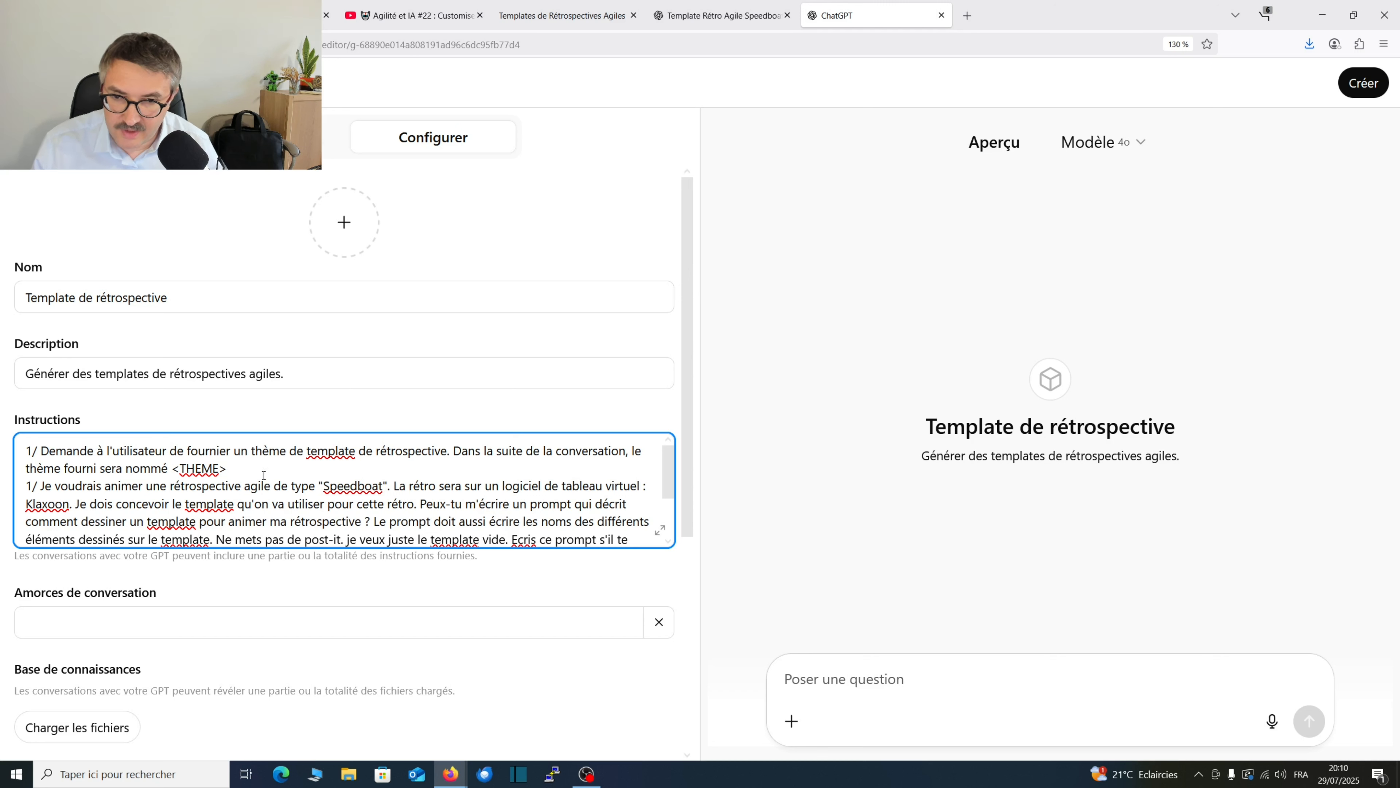
Copy the <THEME> placeholder, and set the Speedboat prompt off with a blank line, renumbered as "2/".
{"action": "left_click_drag", "start_coordinate": [240, 468], "coordinate": [171, 470]}
{"action": "key", "text": "ctrl+c"}
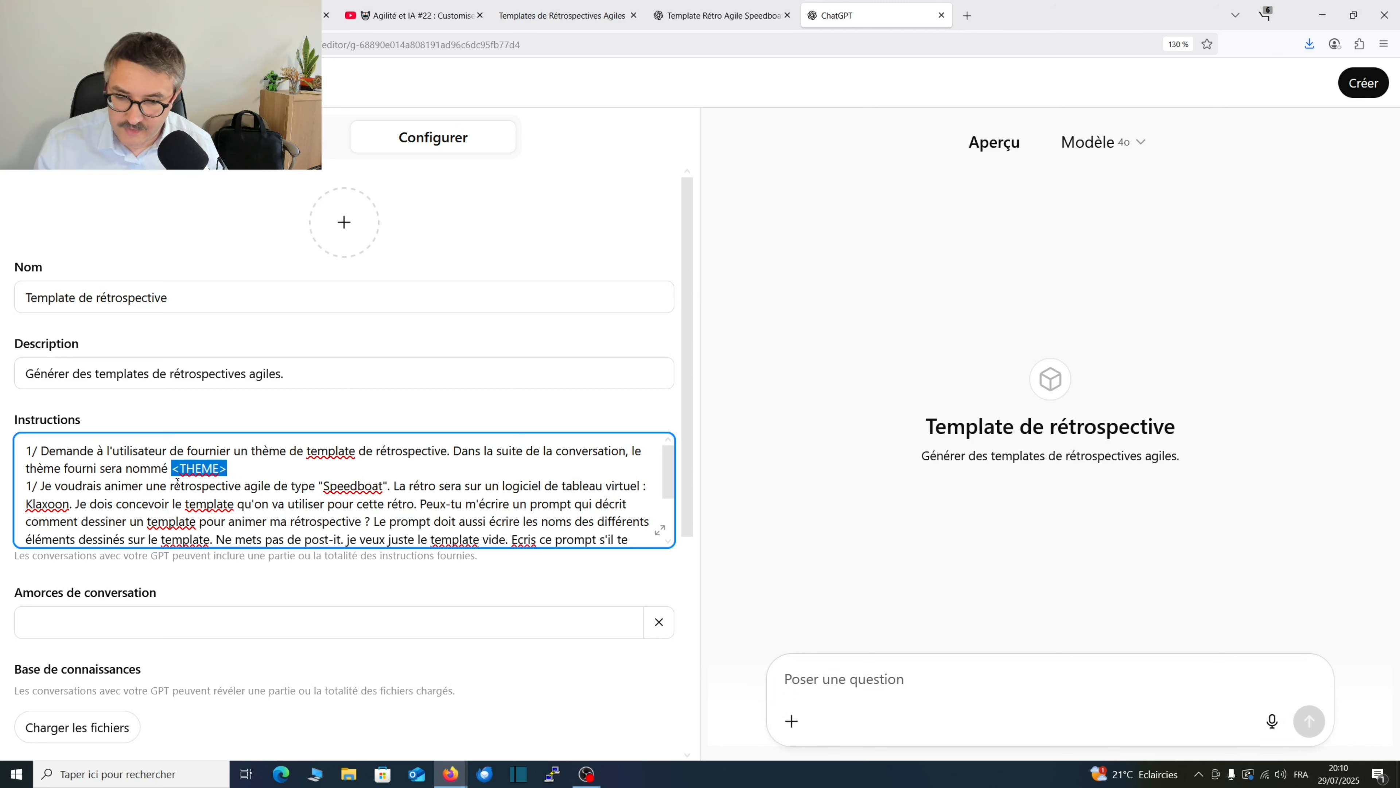
{"action": "left_click", "coordinate": [29, 486]}
{"action": "key", "text": "Return"}
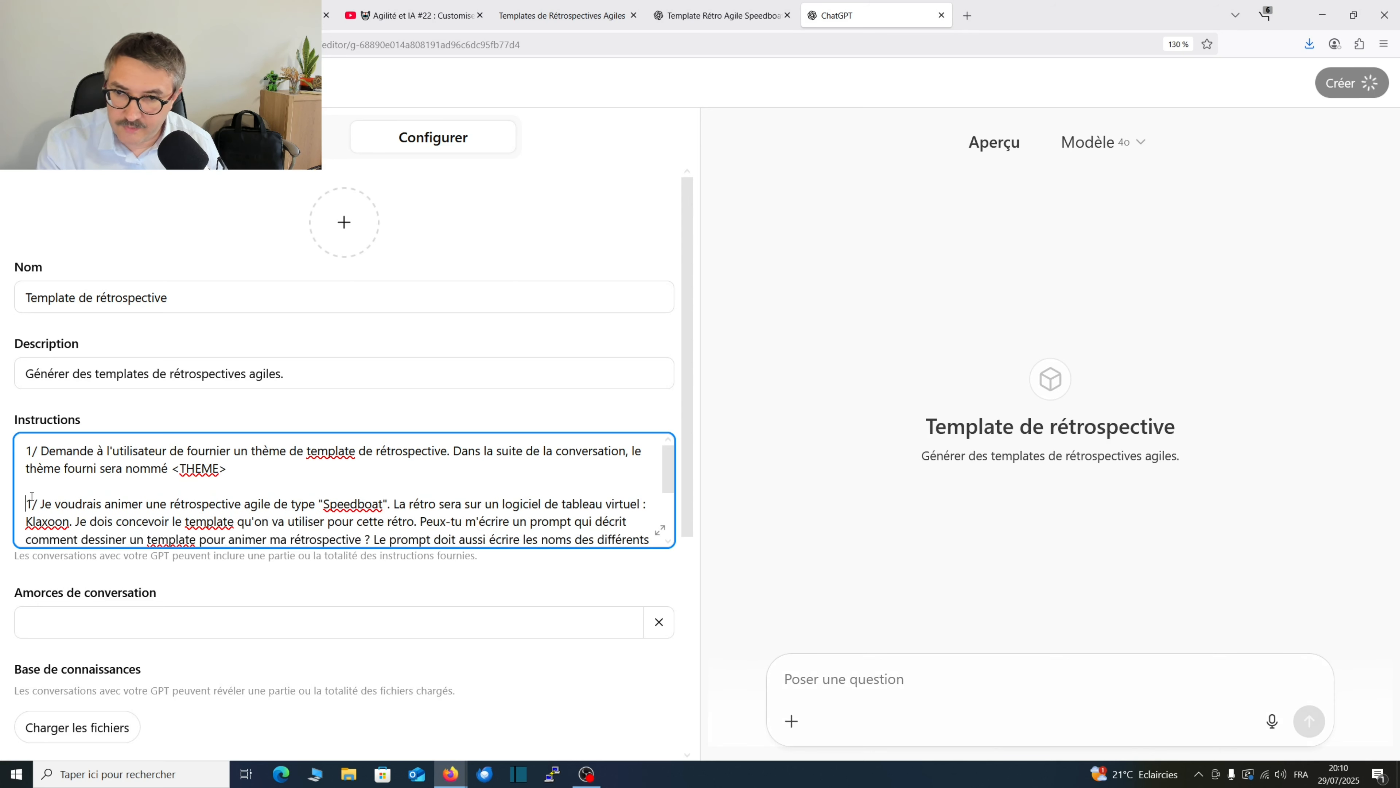
{"action": "left_click", "coordinate": [37, 504]}
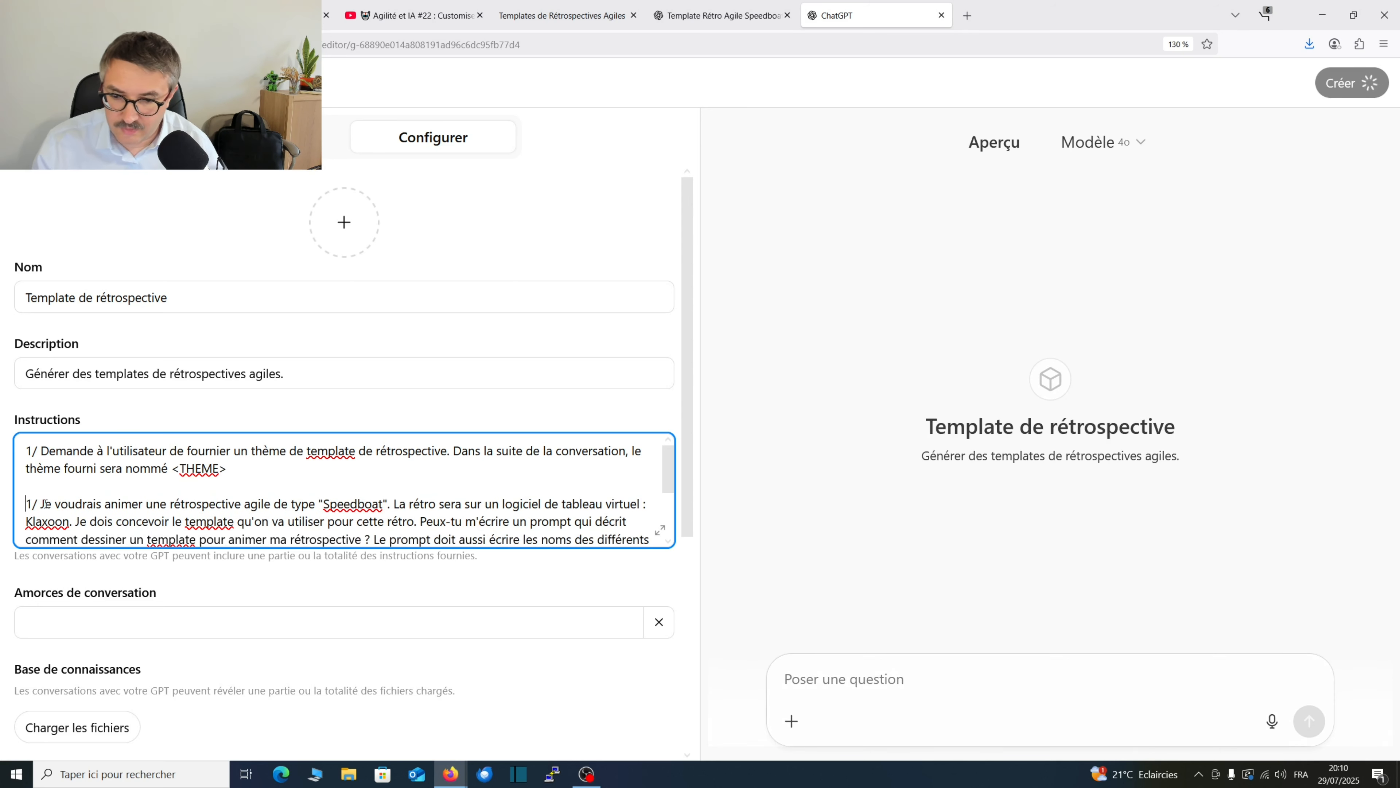
{"action": "left_click", "coordinate": [31, 504]}
{"action": "key", "text": "BackSpace"}
{"action": "type", "text": "2"}
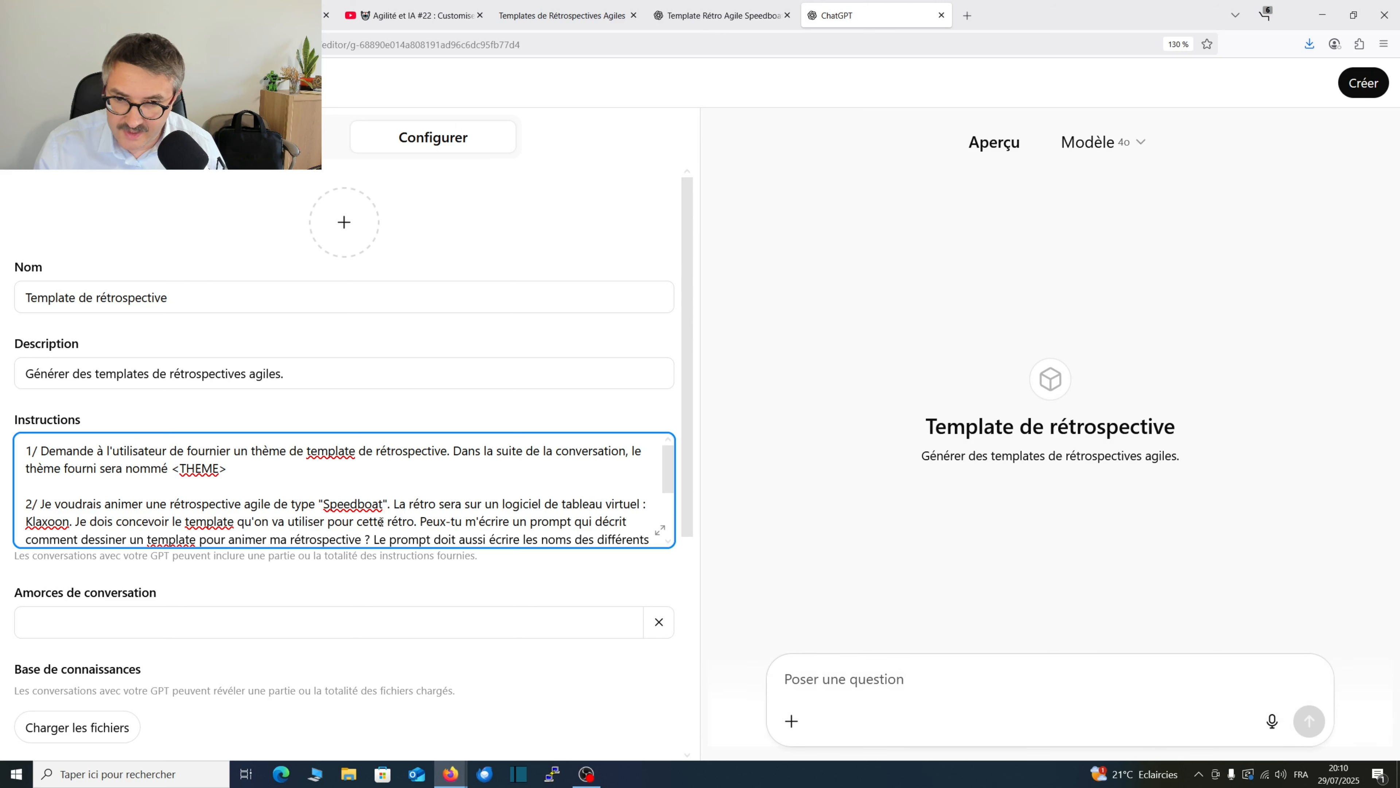
Replace "Speedboat" in instruction 2 with the copied <THEME> placeholder and renumber the image-generation instruction as "3/".
{"action": "left_click_drag", "start_coordinate": [384, 503], "coordinate": [325, 505]}
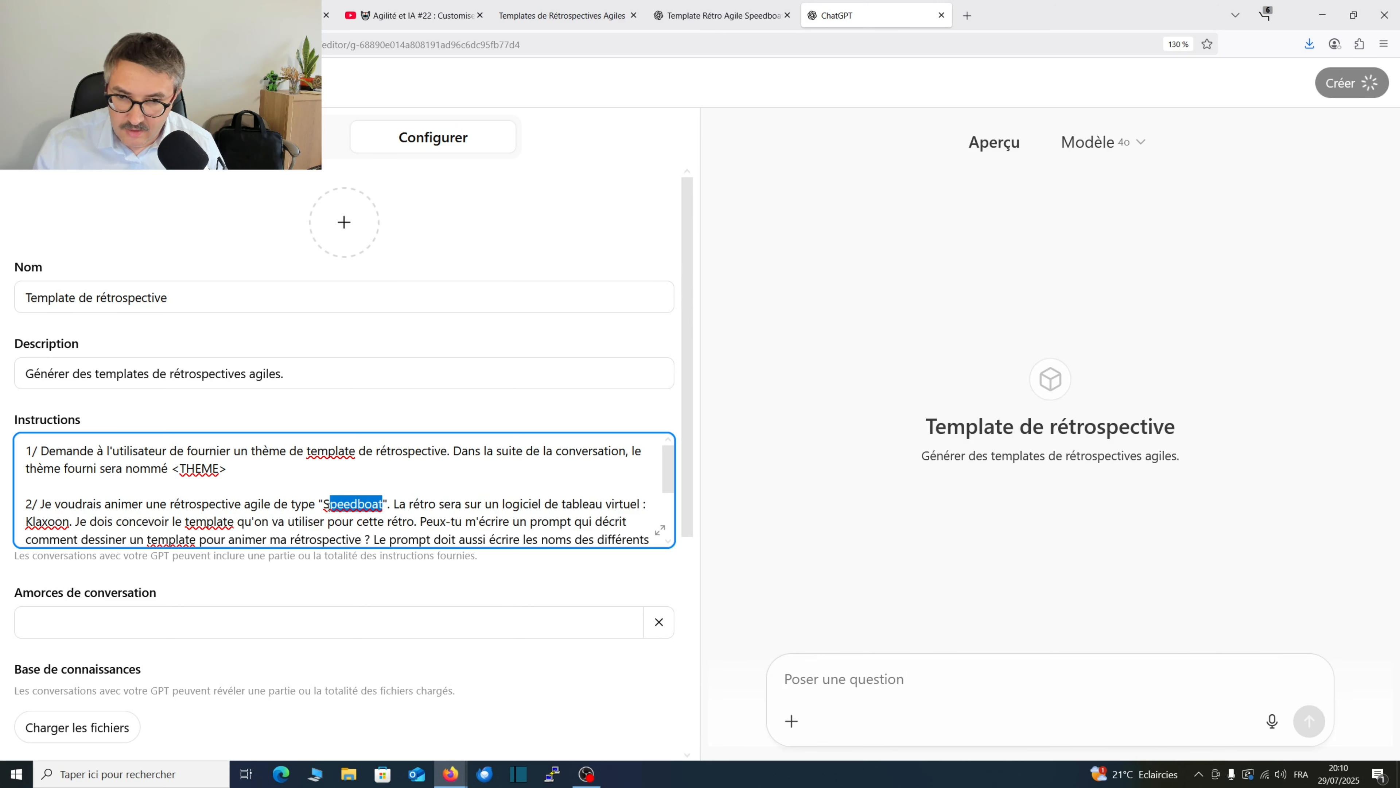
{"action": "key", "text": "ctrl+v"}
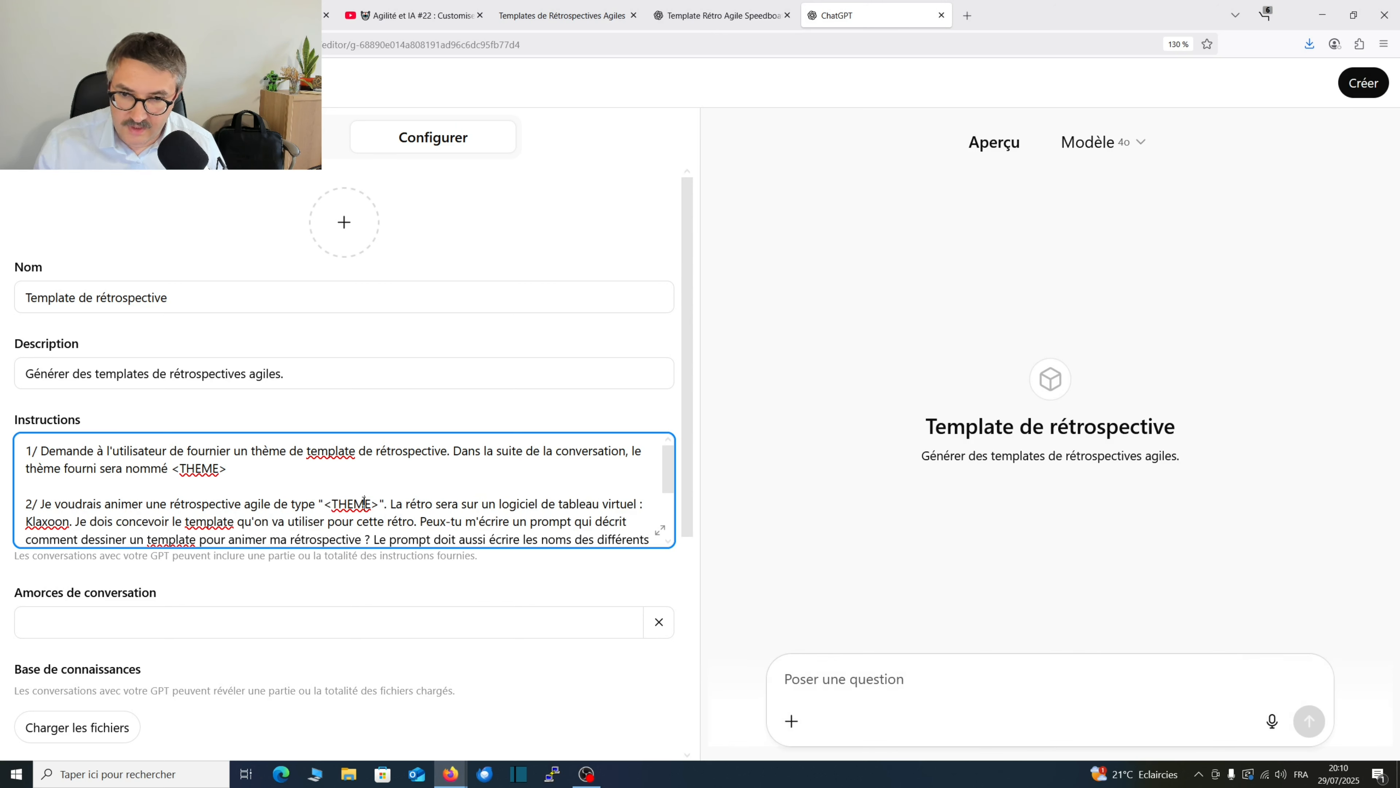
{"action": "scroll", "coordinate": [364, 499], "scroll_direction": "down", "scroll_amount": 2}
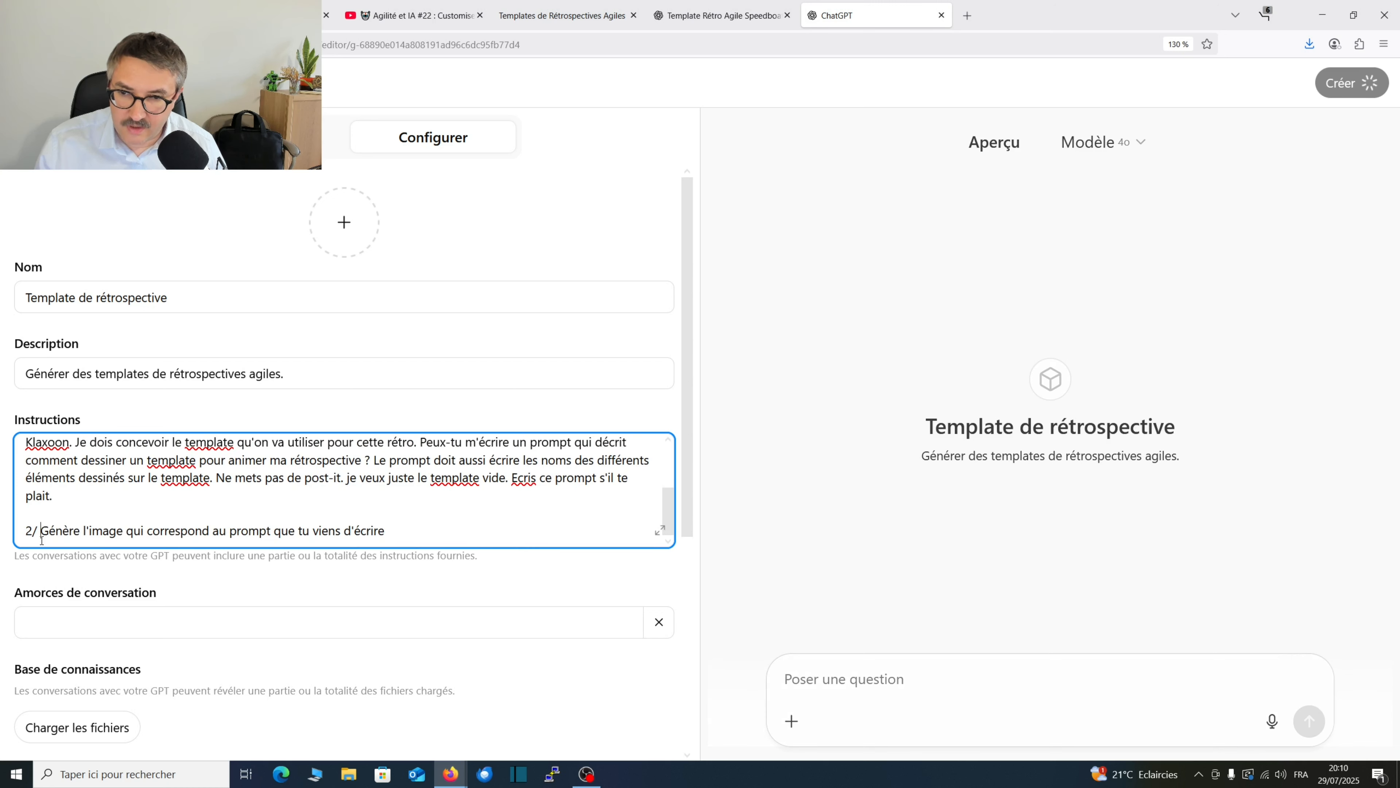
{"action": "left_click", "coordinate": [28, 530]}
{"action": "key", "text": "BackSpace"}
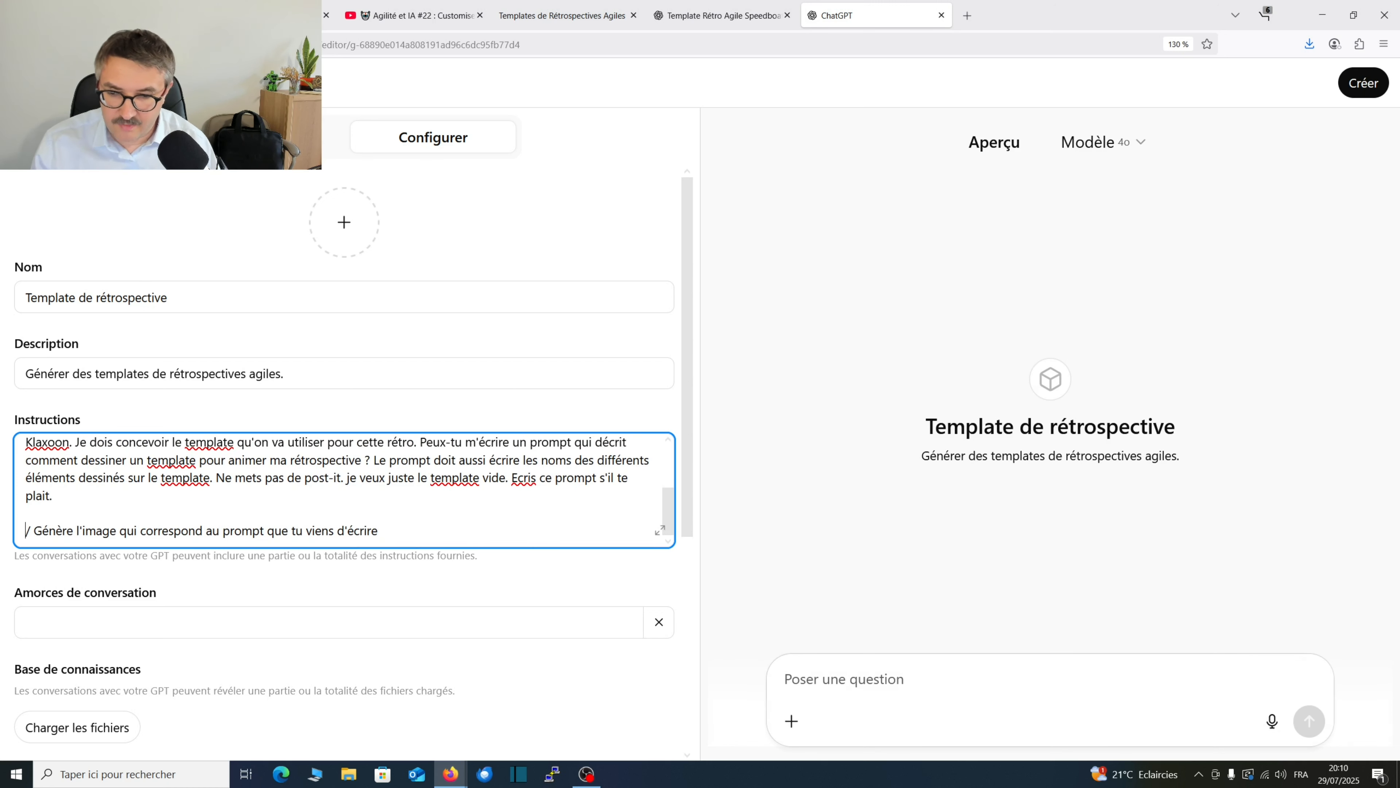
{"action": "type", "text": "3"}
{"action": "scroll", "coordinate": [313, 502], "scroll_direction": "down", "scroll_amount": 2}
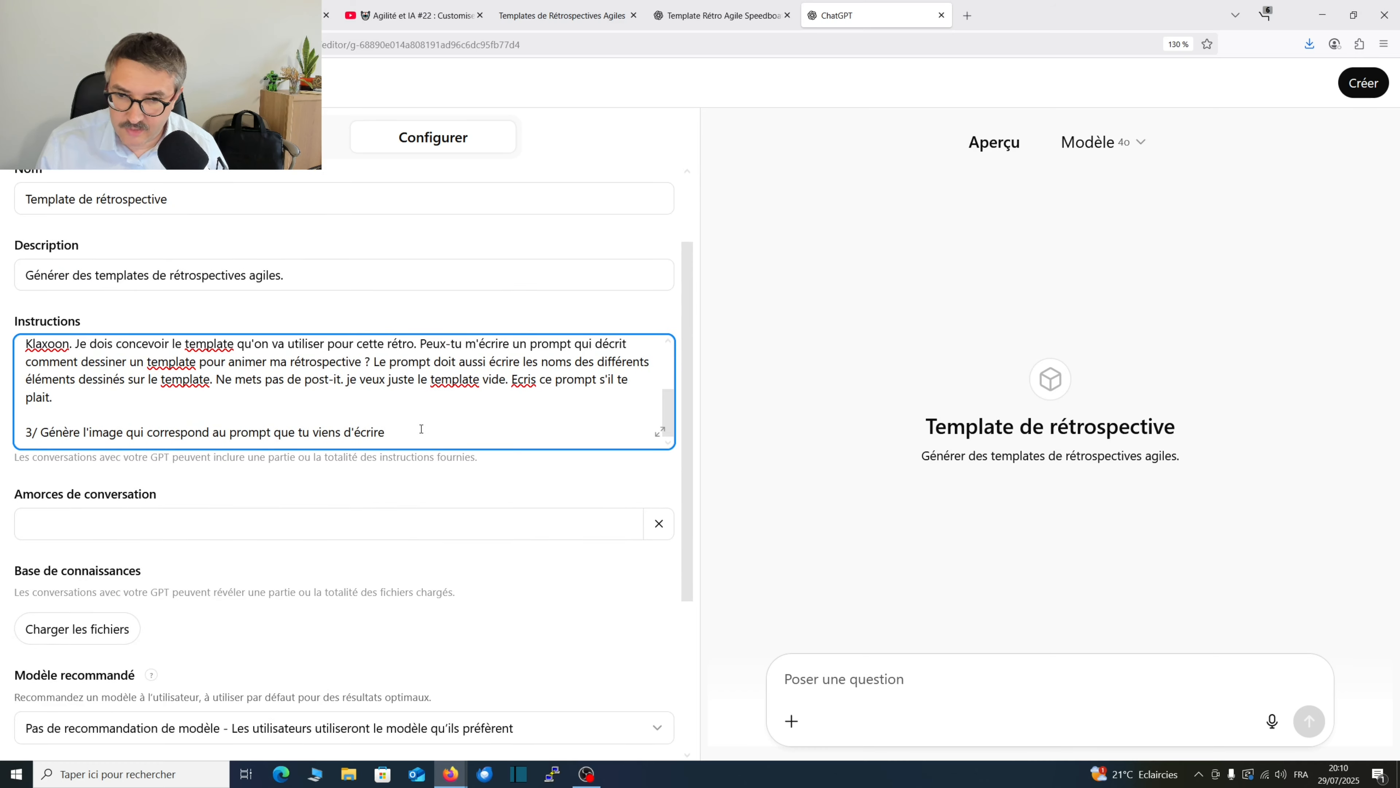
{"action": "left_click", "coordinate": [431, 440]}
{"action": "scroll", "coordinate": [228, 484], "scroll_direction": "down", "scroll_amount": 2}
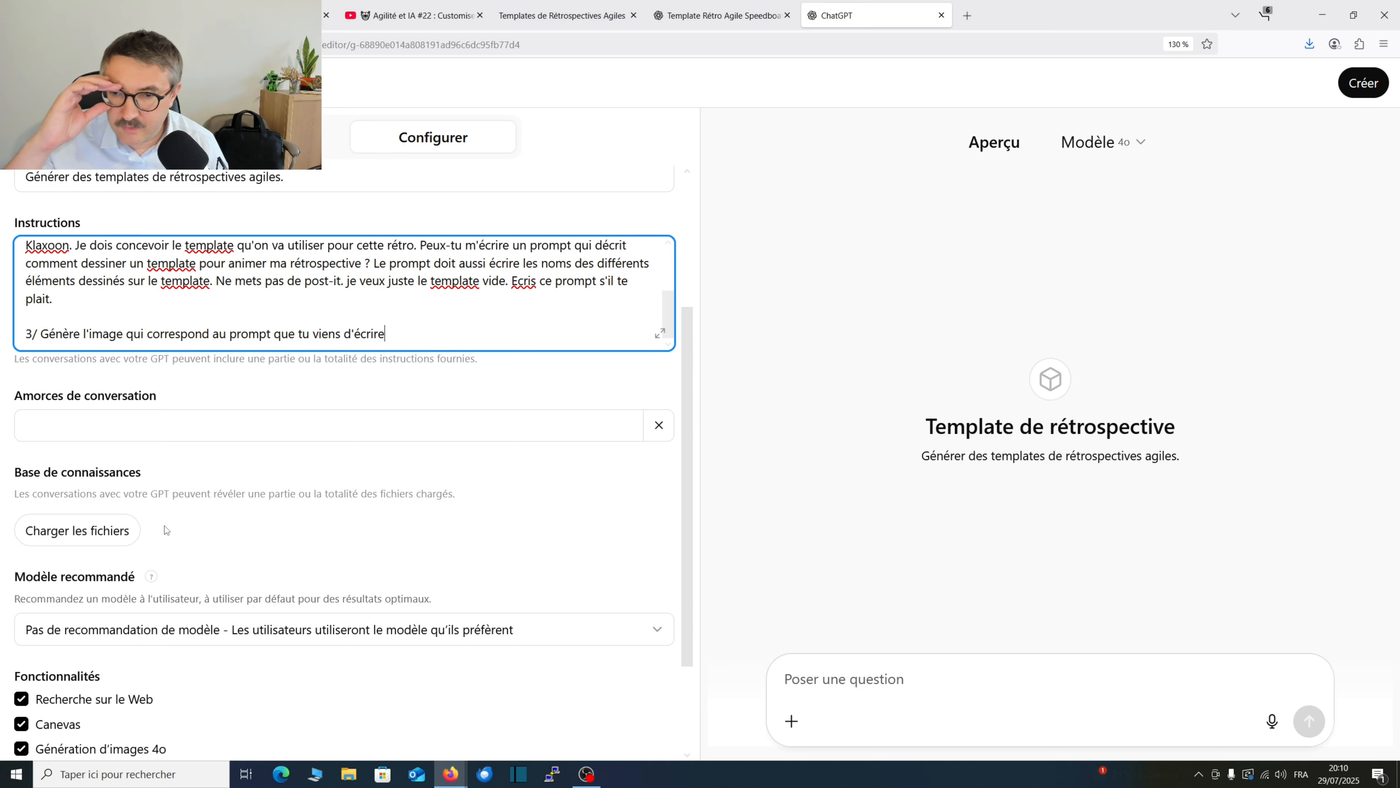
Set the custom GPT's recommended model to GPT-4o.
{"action": "scroll", "coordinate": [159, 445], "scroll_direction": "down", "scroll_amount": 2}
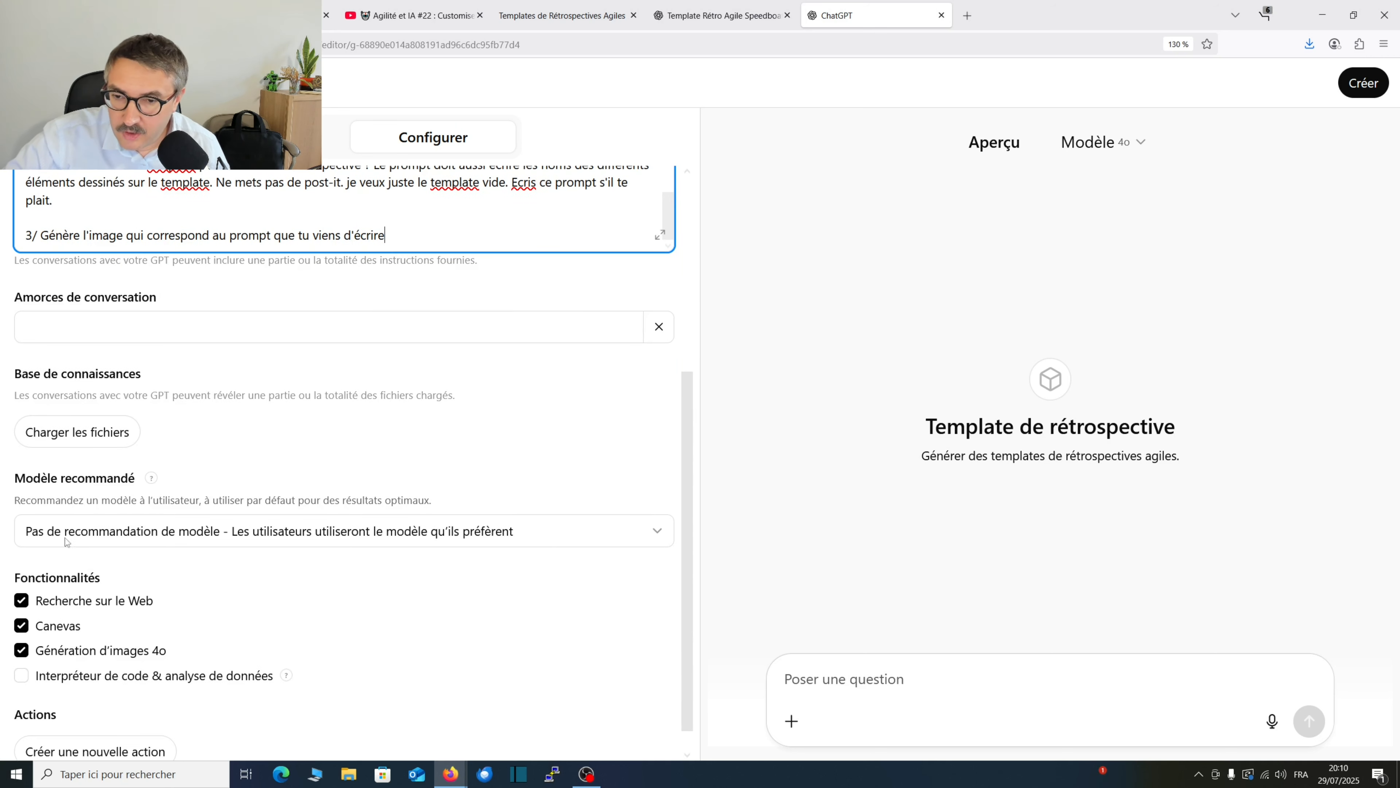
{"action": "left_click", "coordinate": [653, 538]}
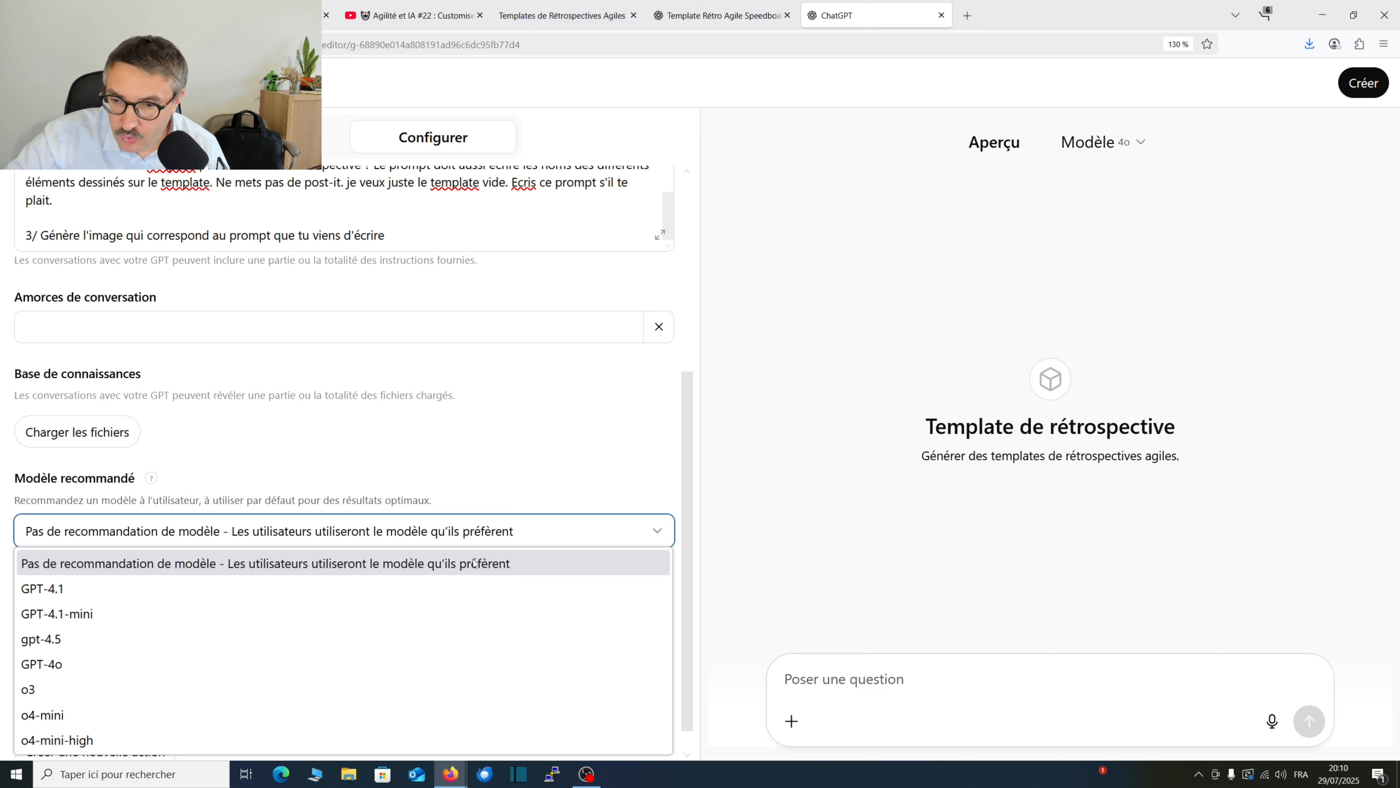
{"action": "left_click", "coordinate": [256, 665]}
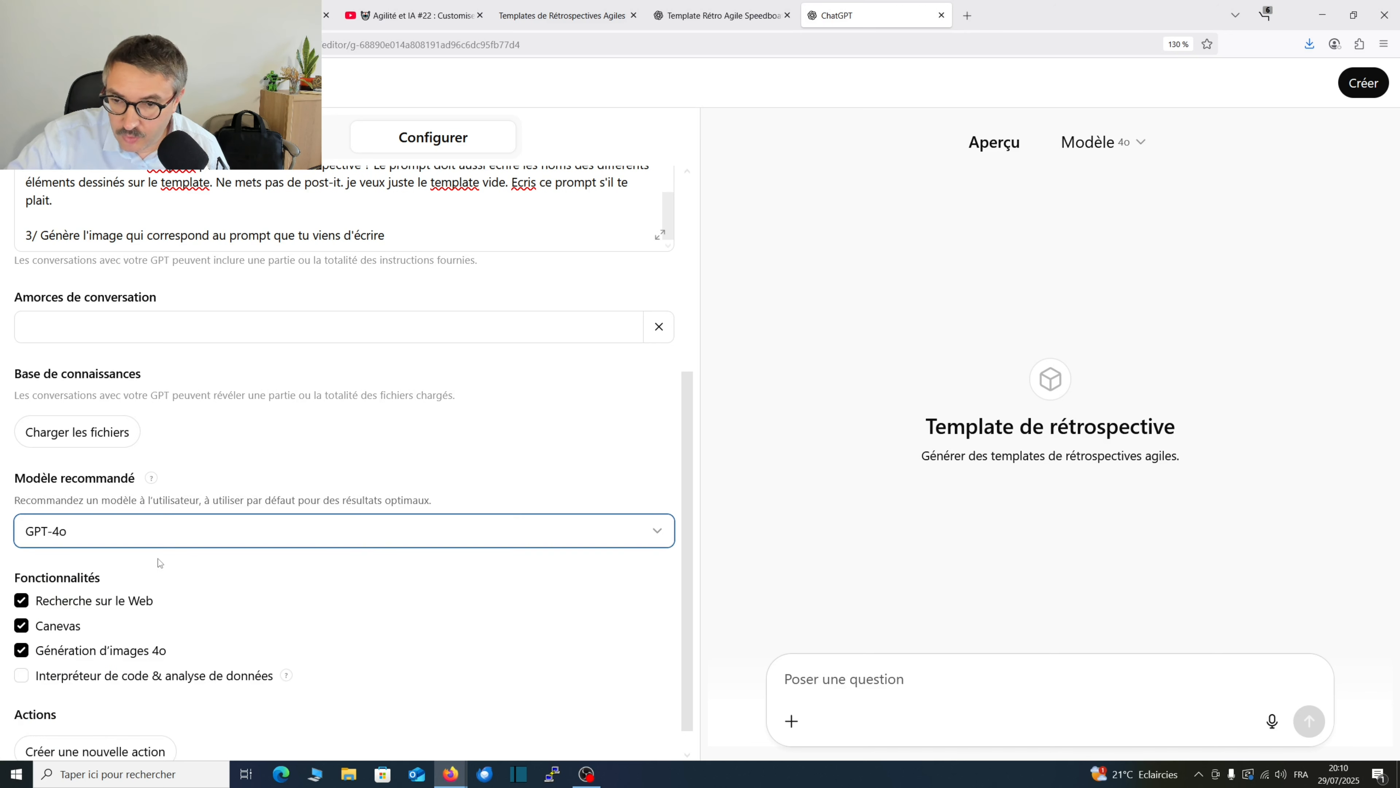
Disable the "Recherche sur le Web" capability, leaving "Canevas" and "Génération d'images 4o" enabled.
{"action": "scroll", "coordinate": [159, 563], "scroll_direction": "down", "scroll_amount": 1}
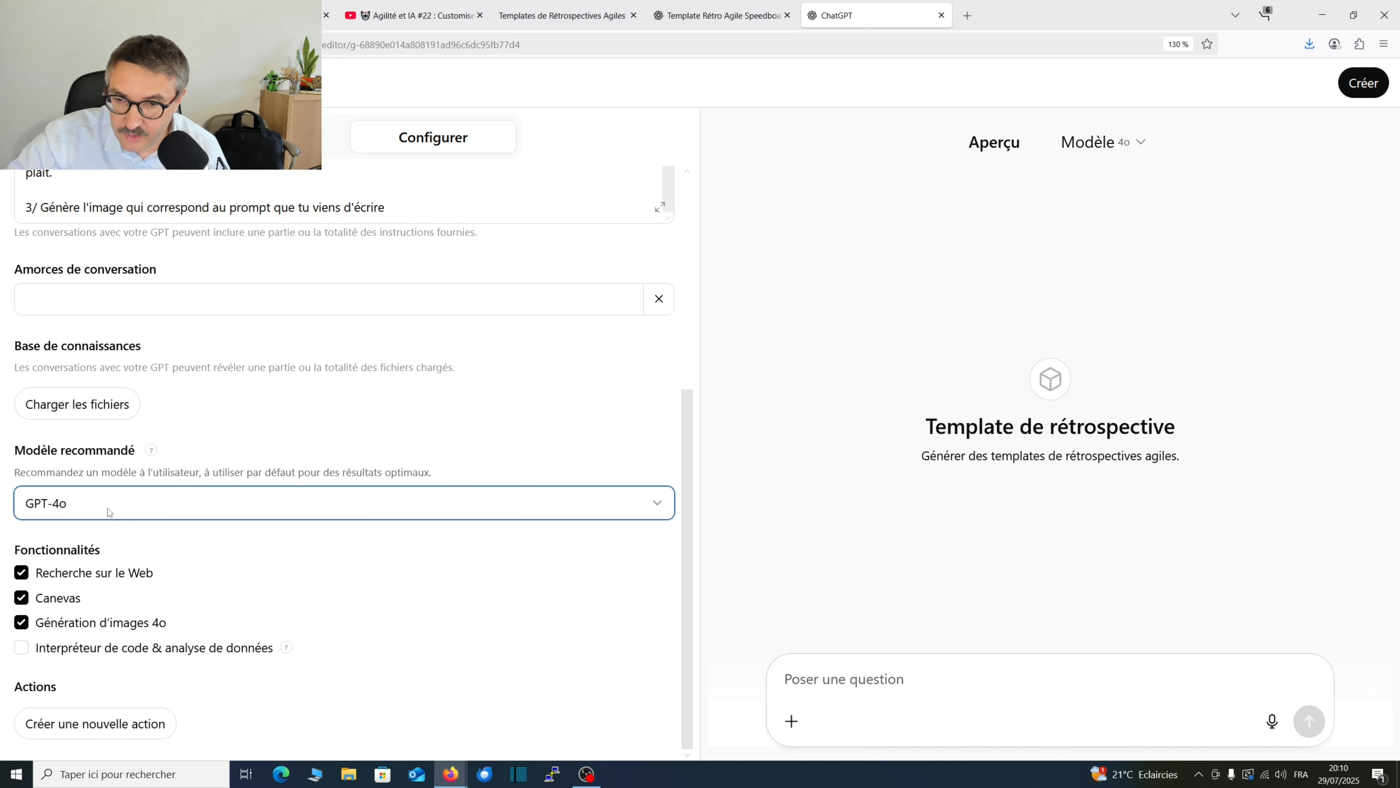
{"action": "left_click", "coordinate": [22, 574]}
{"action": "left_click", "coordinate": [23, 599]}
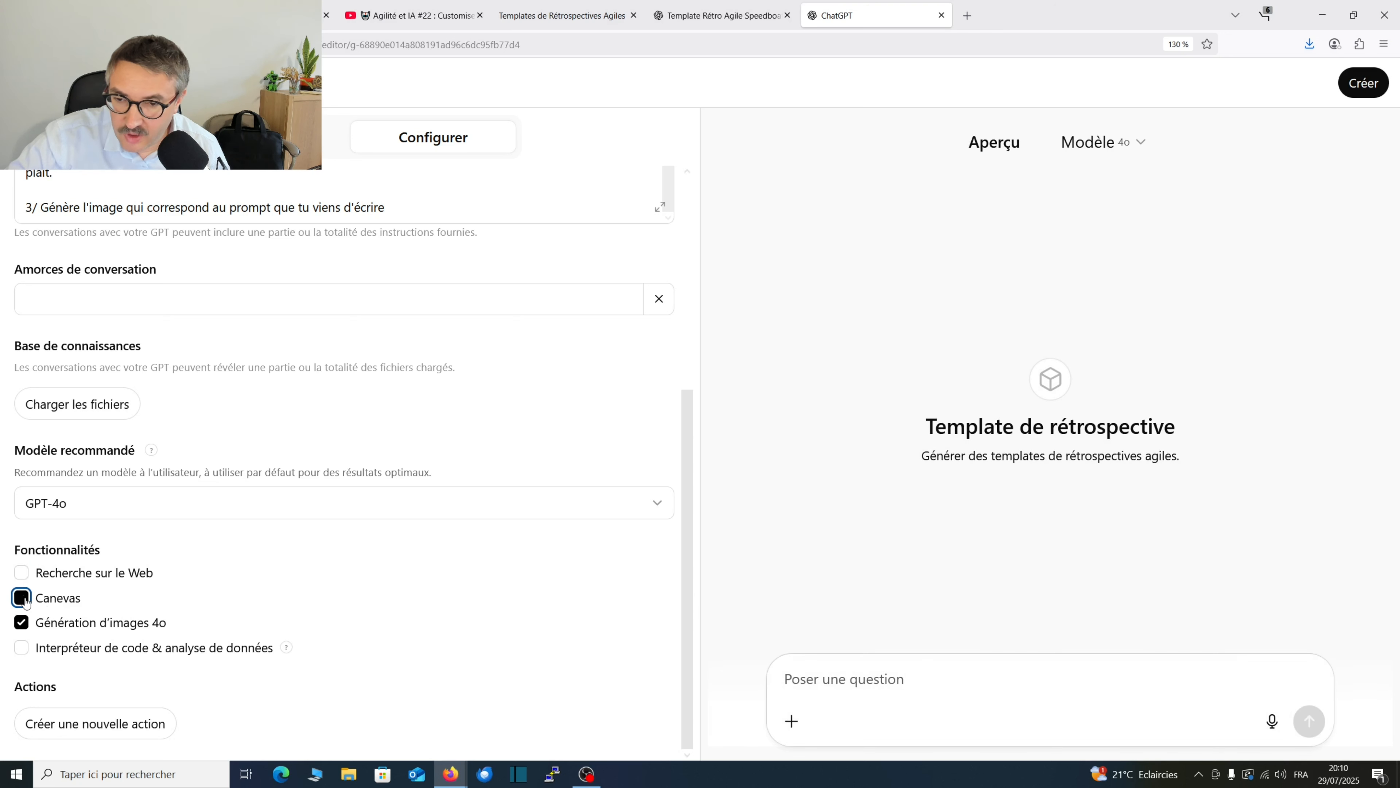
{"action": "left_click", "coordinate": [23, 602]}
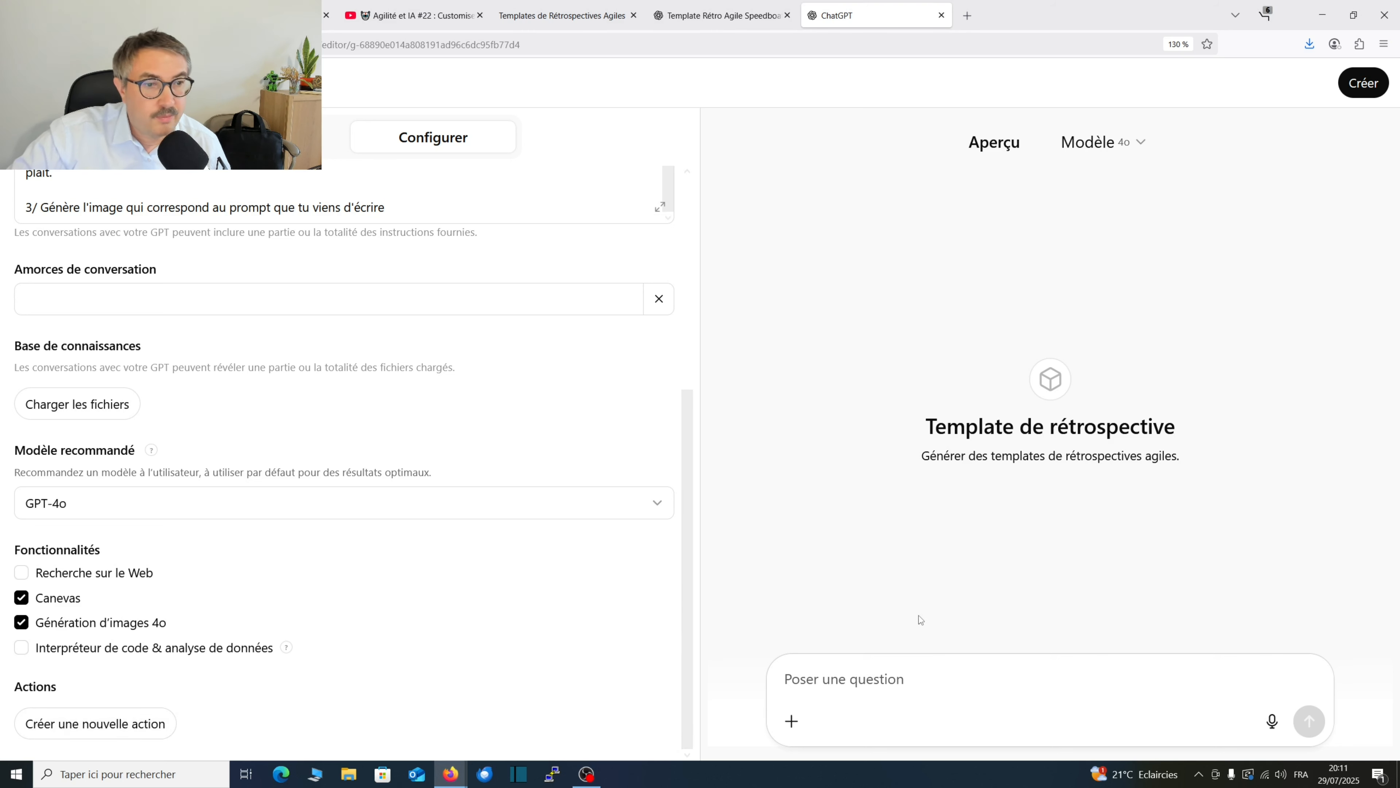
Create the GPT with sharing for "Tous les utilisateurs disposant d'un lien", save it and open the published GPT.
{"action": "scroll", "coordinate": [477, 472], "scroll_direction": "up", "scroll_amount": 5}
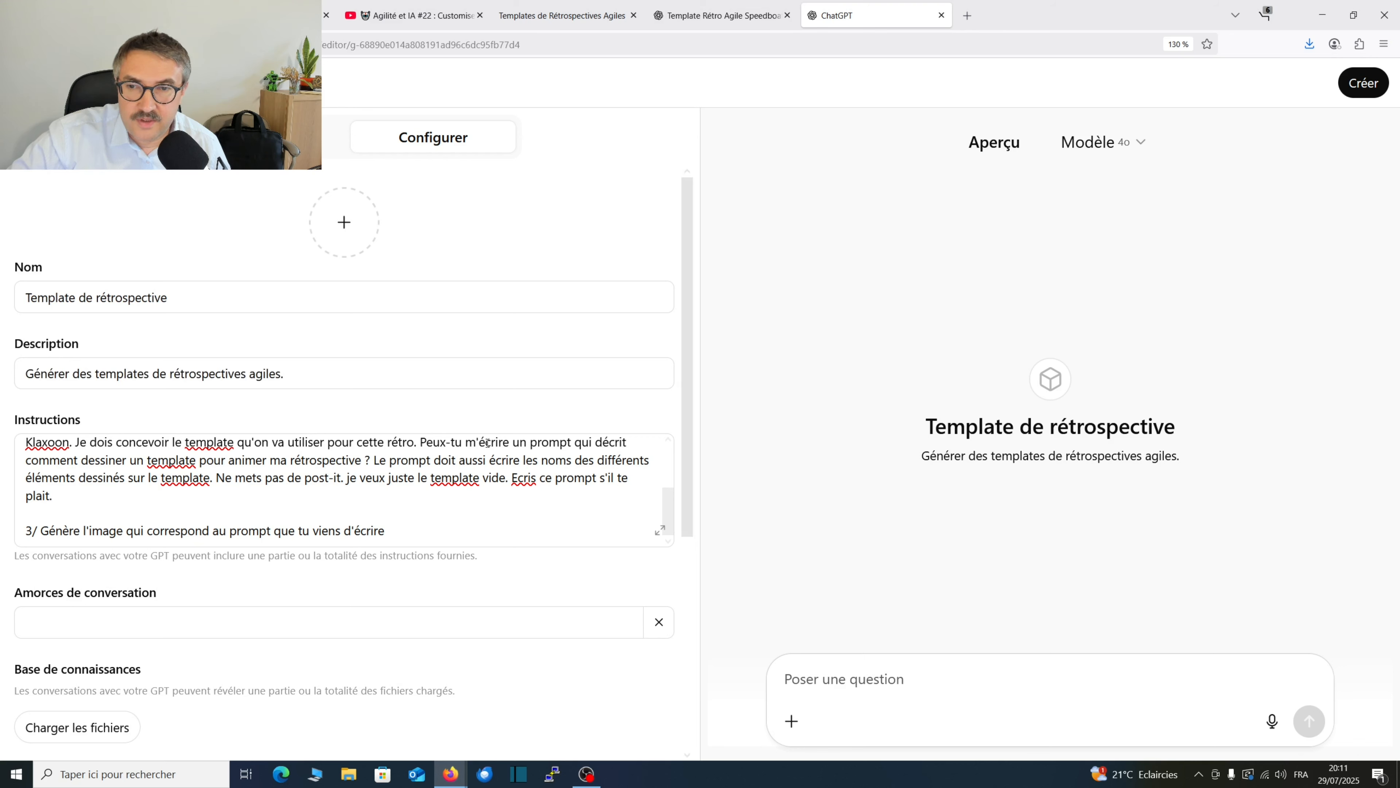
{"action": "left_click", "coordinate": [1360, 91]}
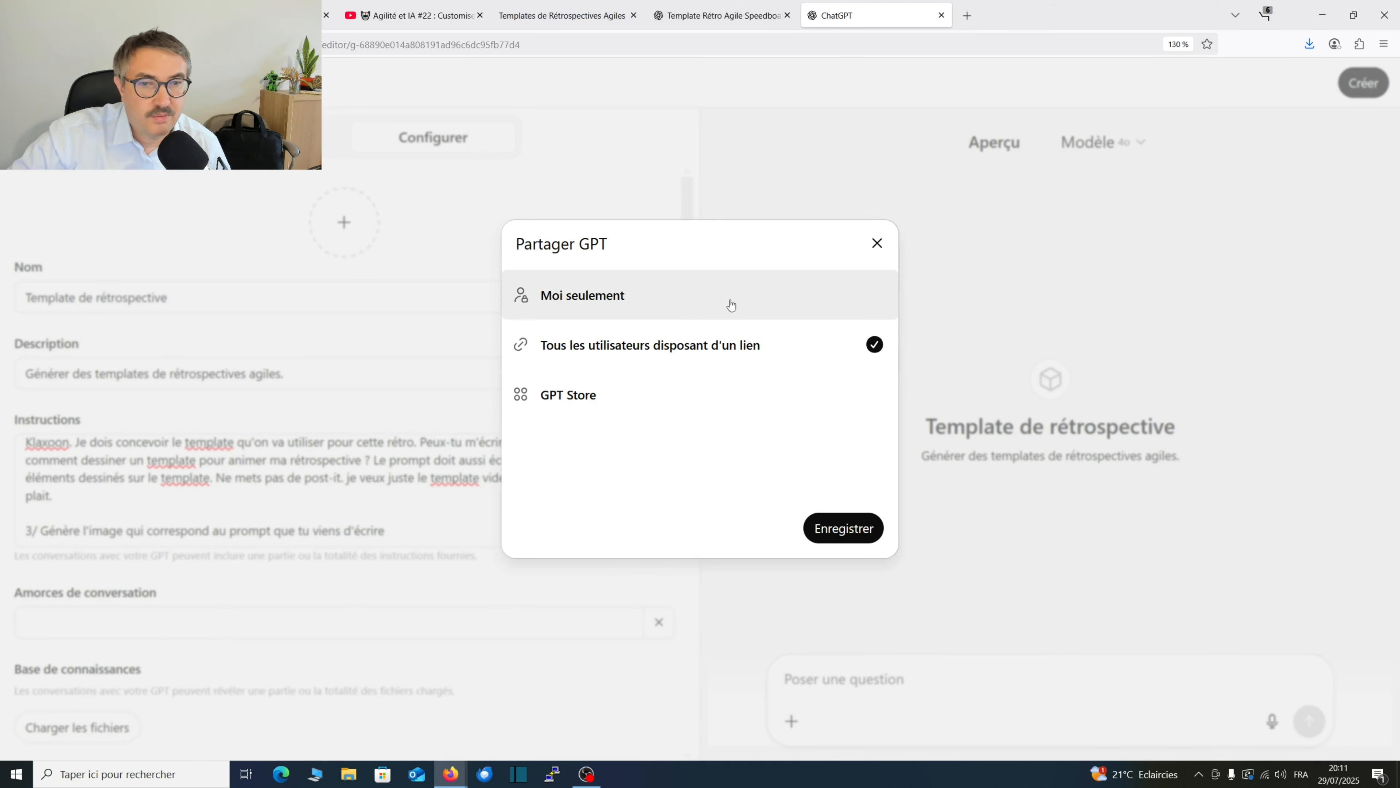
{"action": "left_click", "coordinate": [852, 539]}
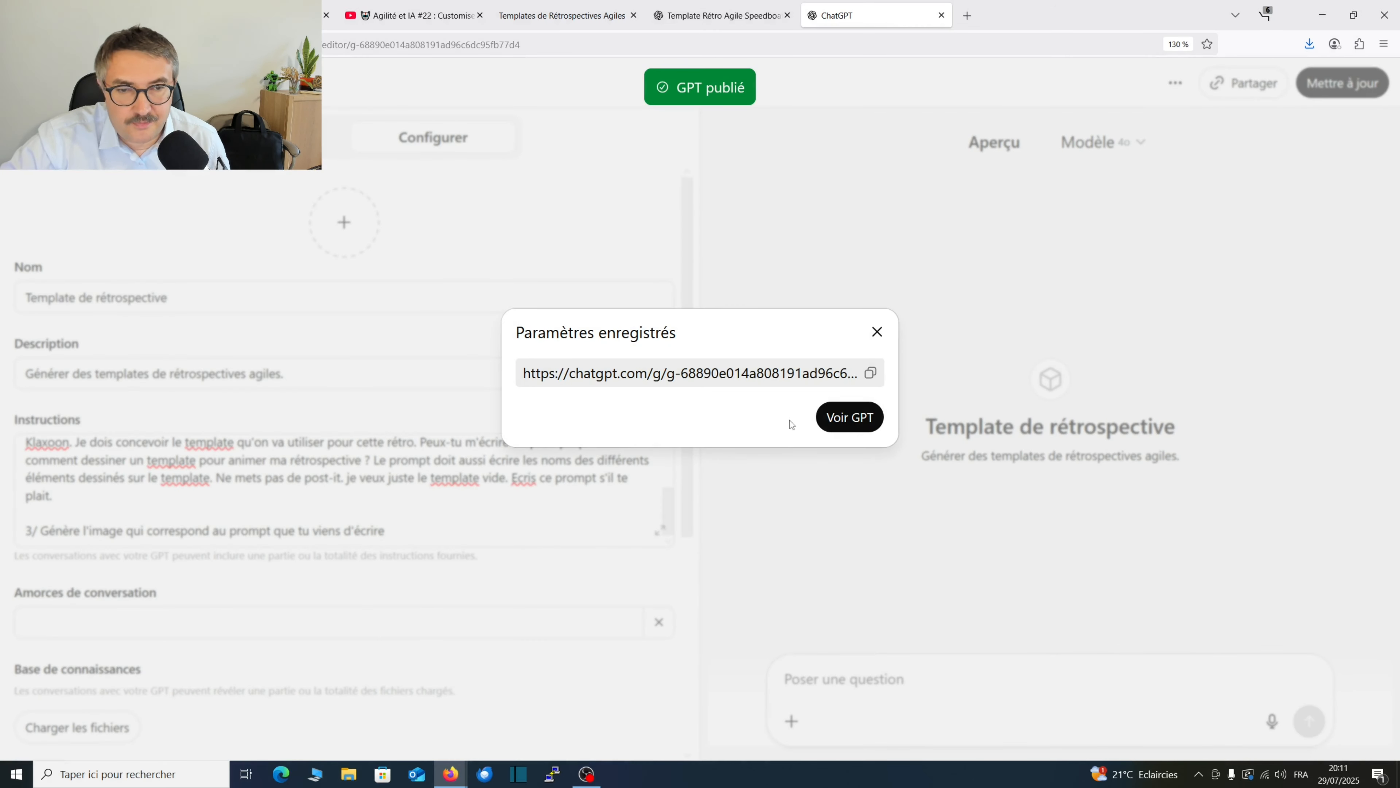
{"action": "left_click", "coordinate": [863, 418]}
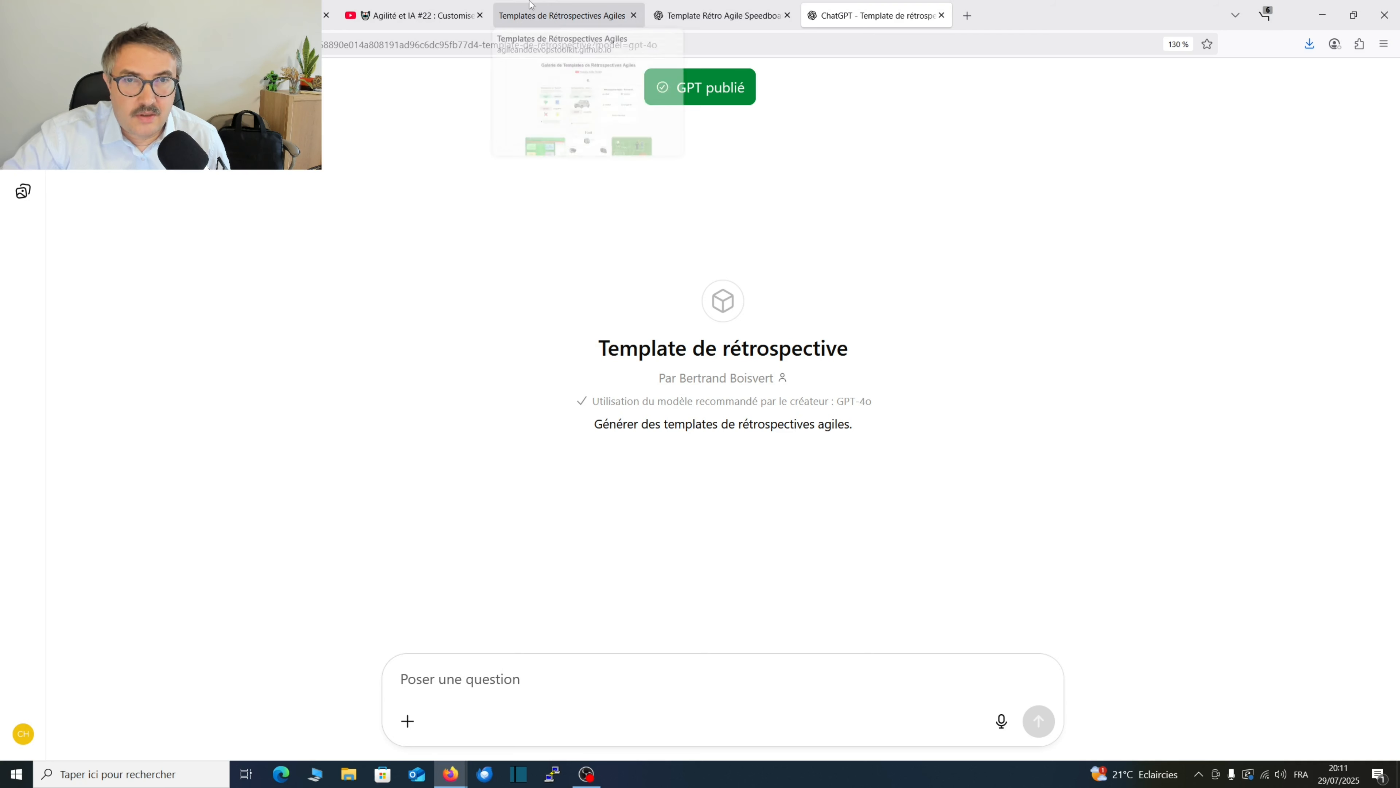
Review the Speedboat image generated in the earlier conversation and enlarge the unlabelled sailboat template in the retrospective template gallery.
{"action": "left_click", "coordinate": [705, 11]}
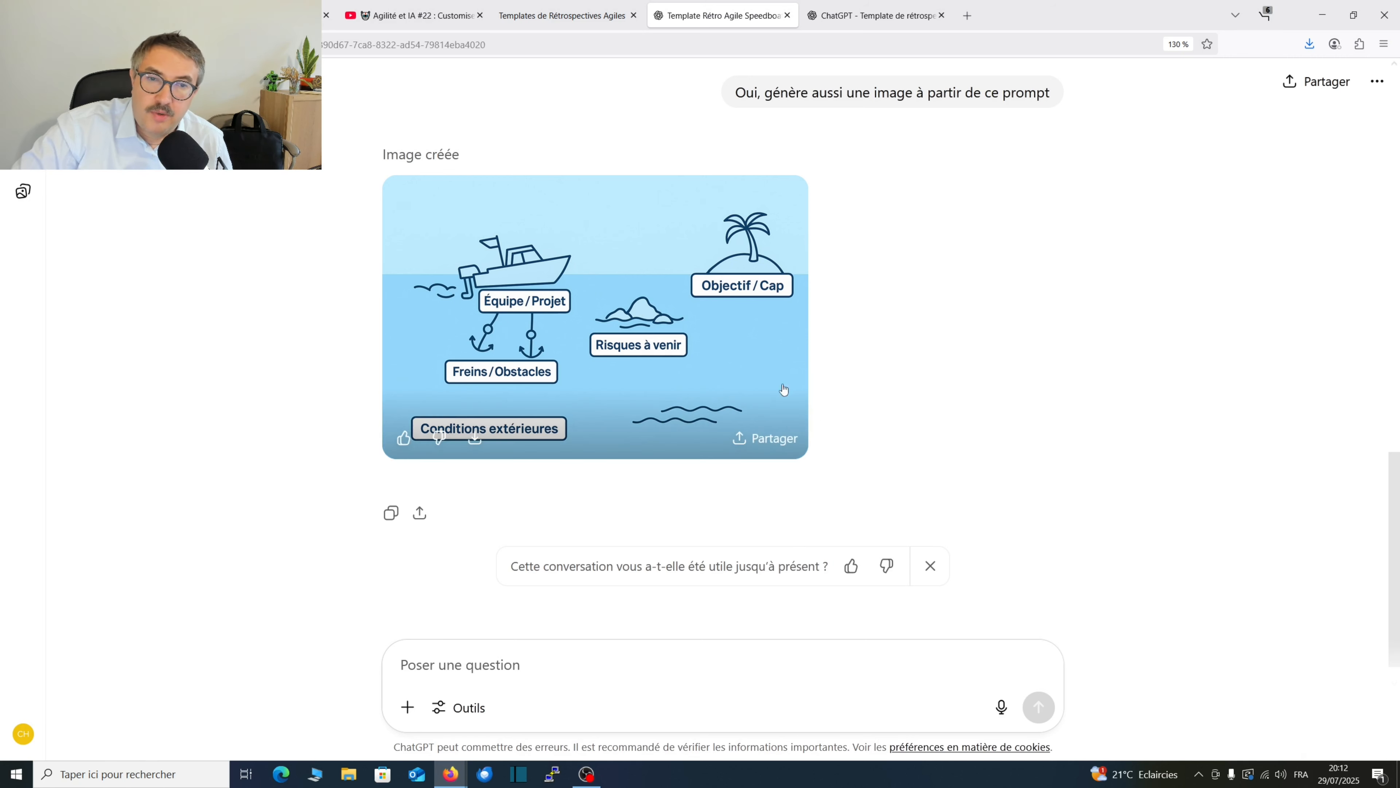
{"action": "left_click", "coordinate": [562, 16]}
{"action": "scroll", "coordinate": [666, 407], "scroll_direction": "down", "scroll_amount": 20}
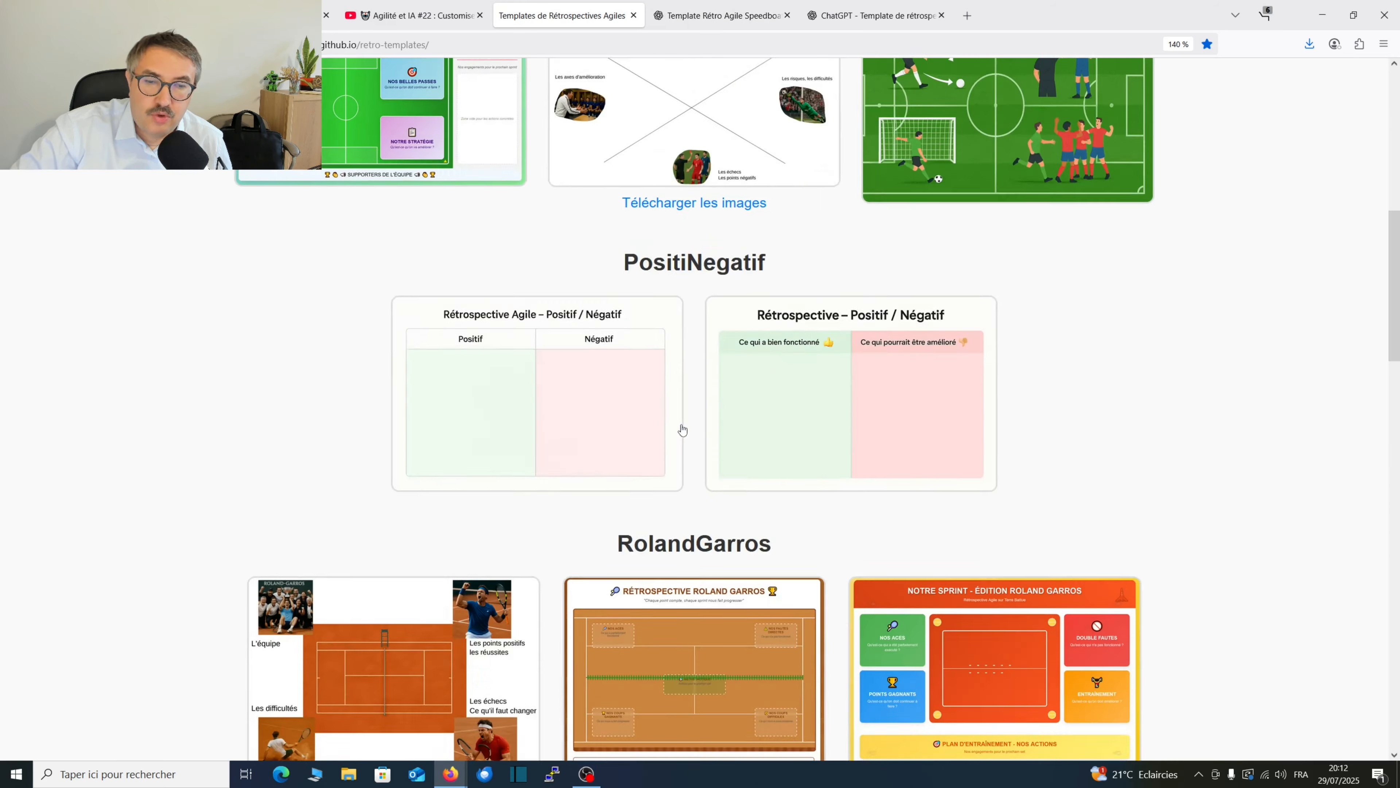
{"action": "scroll", "coordinate": [1170, 344], "scroll_direction": "up", "scroll_amount": 4}
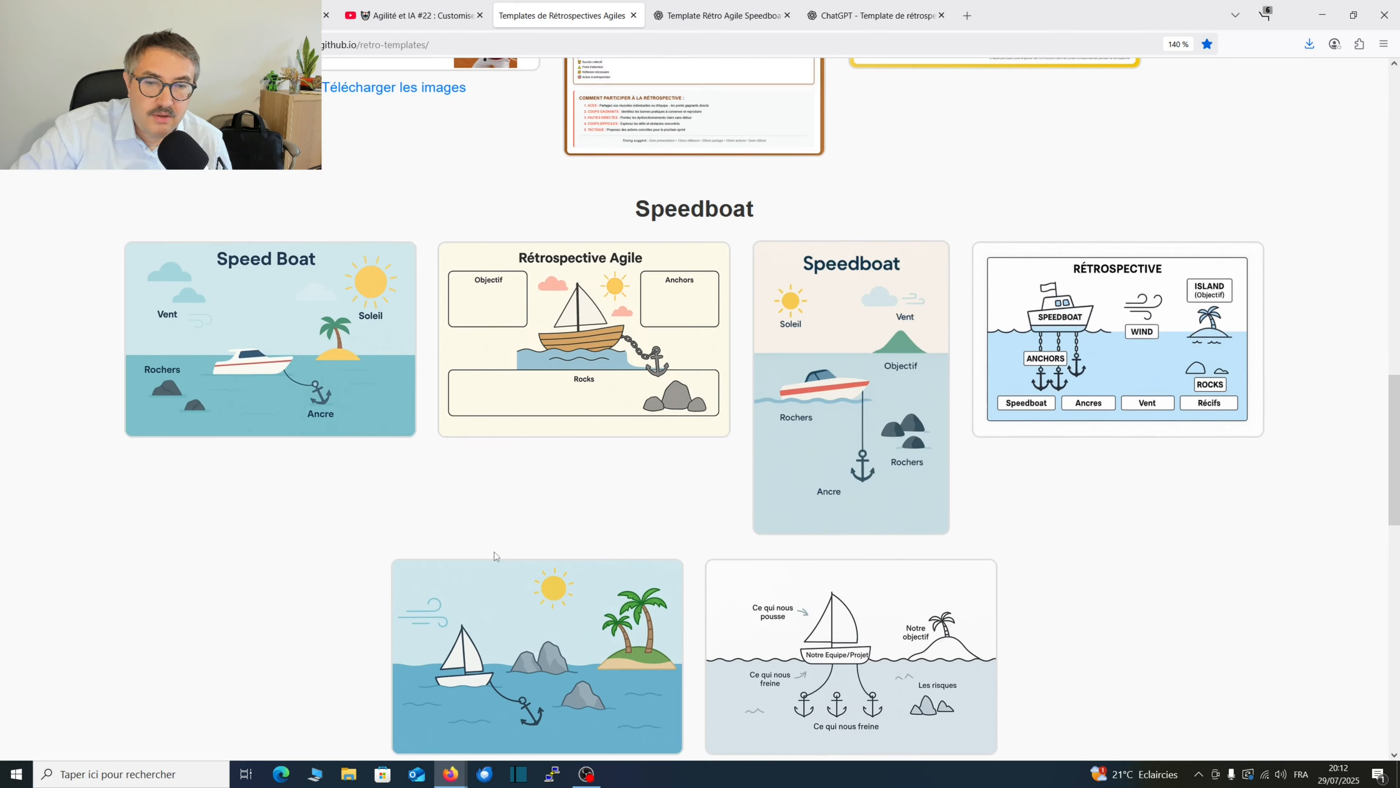
{"action": "scroll", "coordinate": [494, 551], "scroll_direction": "down", "scroll_amount": 3}
{"action": "left_click", "coordinate": [555, 500]}
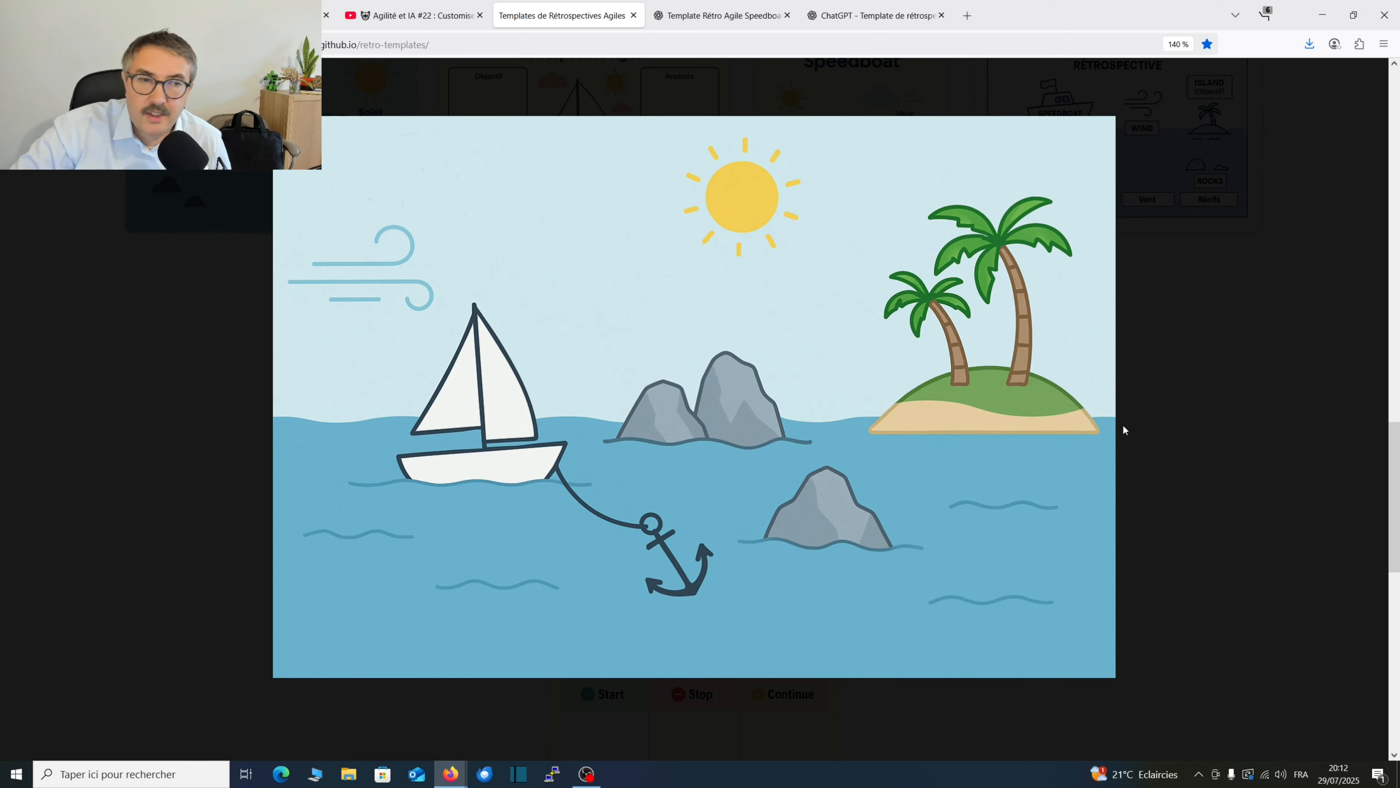
{"action": "left_click", "coordinate": [1158, 402]}
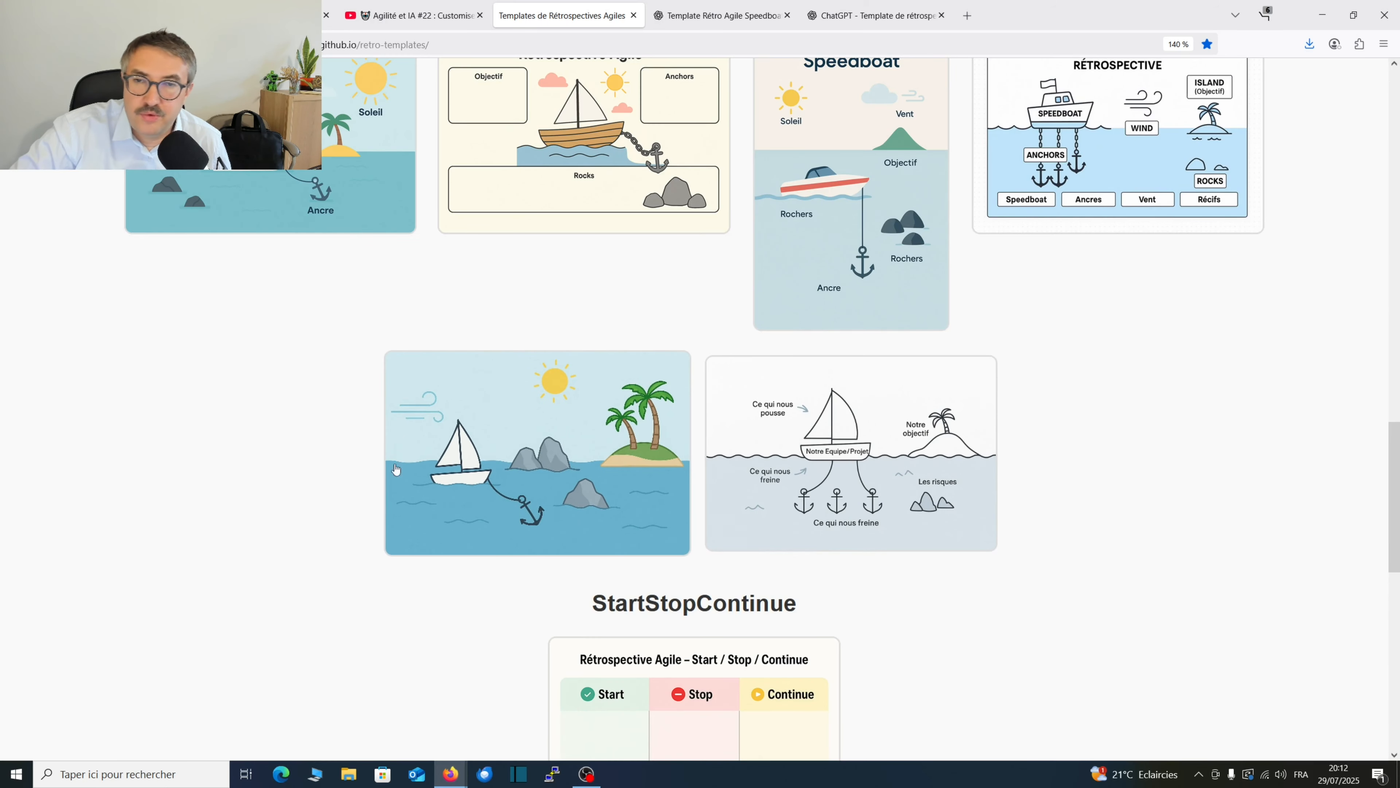
Examine enlarged views of the "Speed Boat" template and the sailboat template labelled "Notre Equipe/Projet" in the gallery.
{"action": "scroll", "coordinate": [269, 459], "scroll_direction": "up", "scroll_amount": 2}
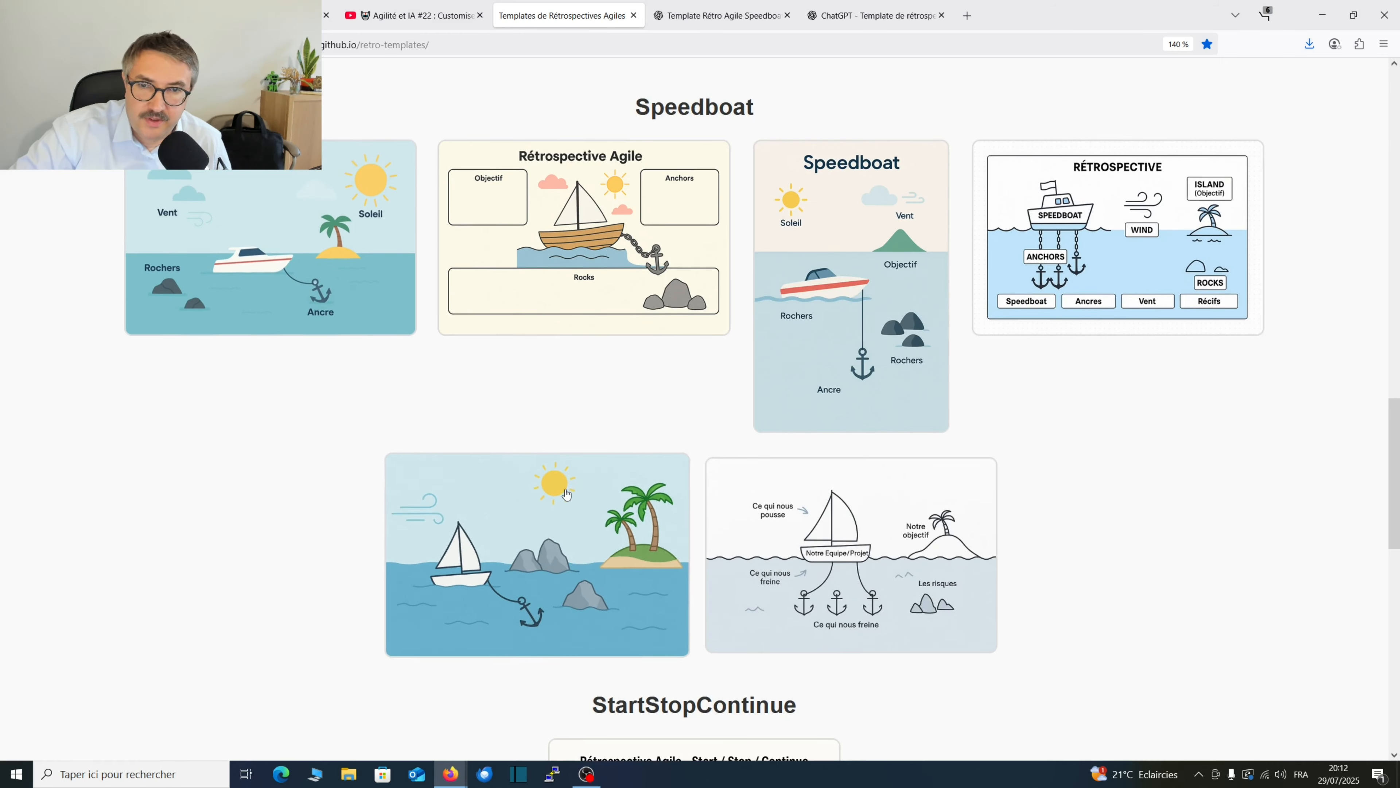
{"action": "left_click", "coordinate": [270, 243]}
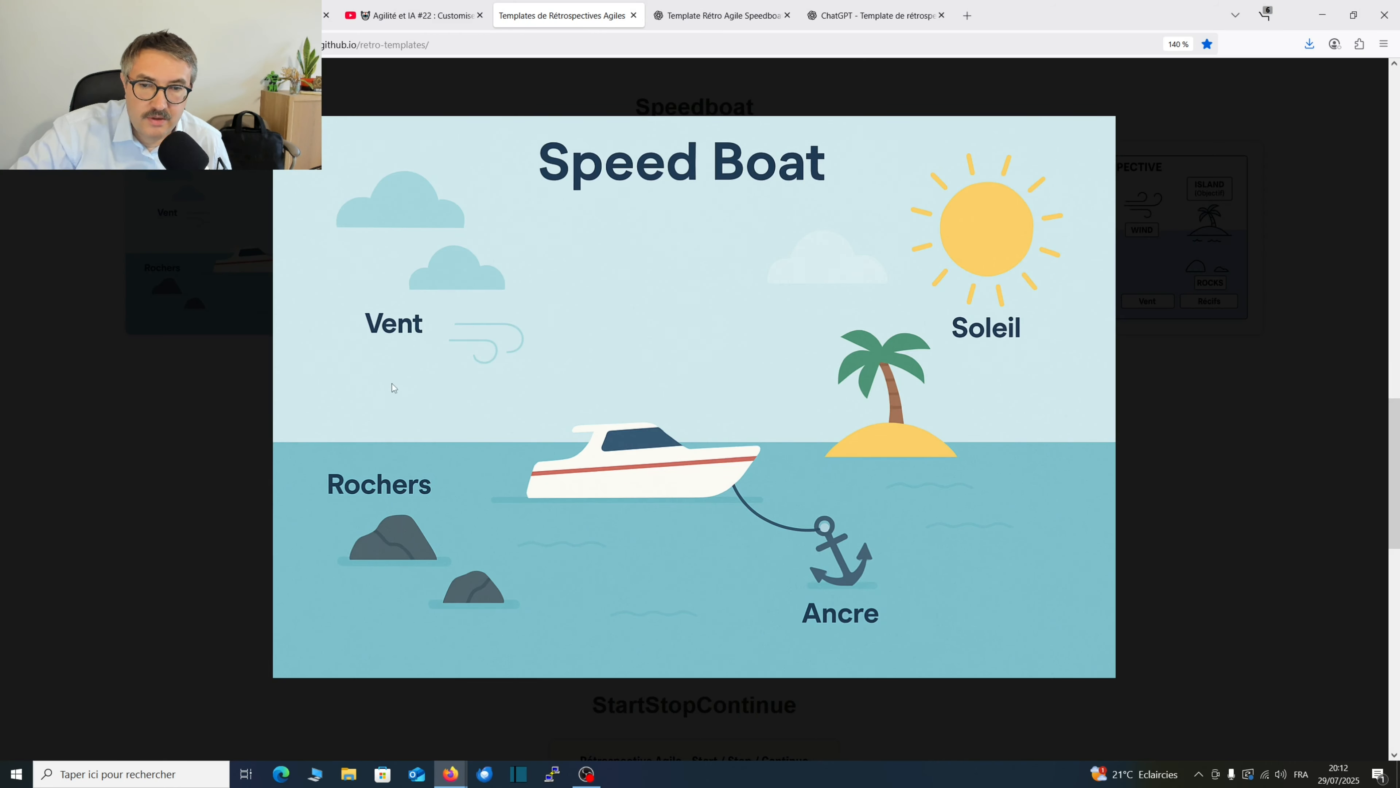
{"action": "left_click", "coordinate": [136, 512]}
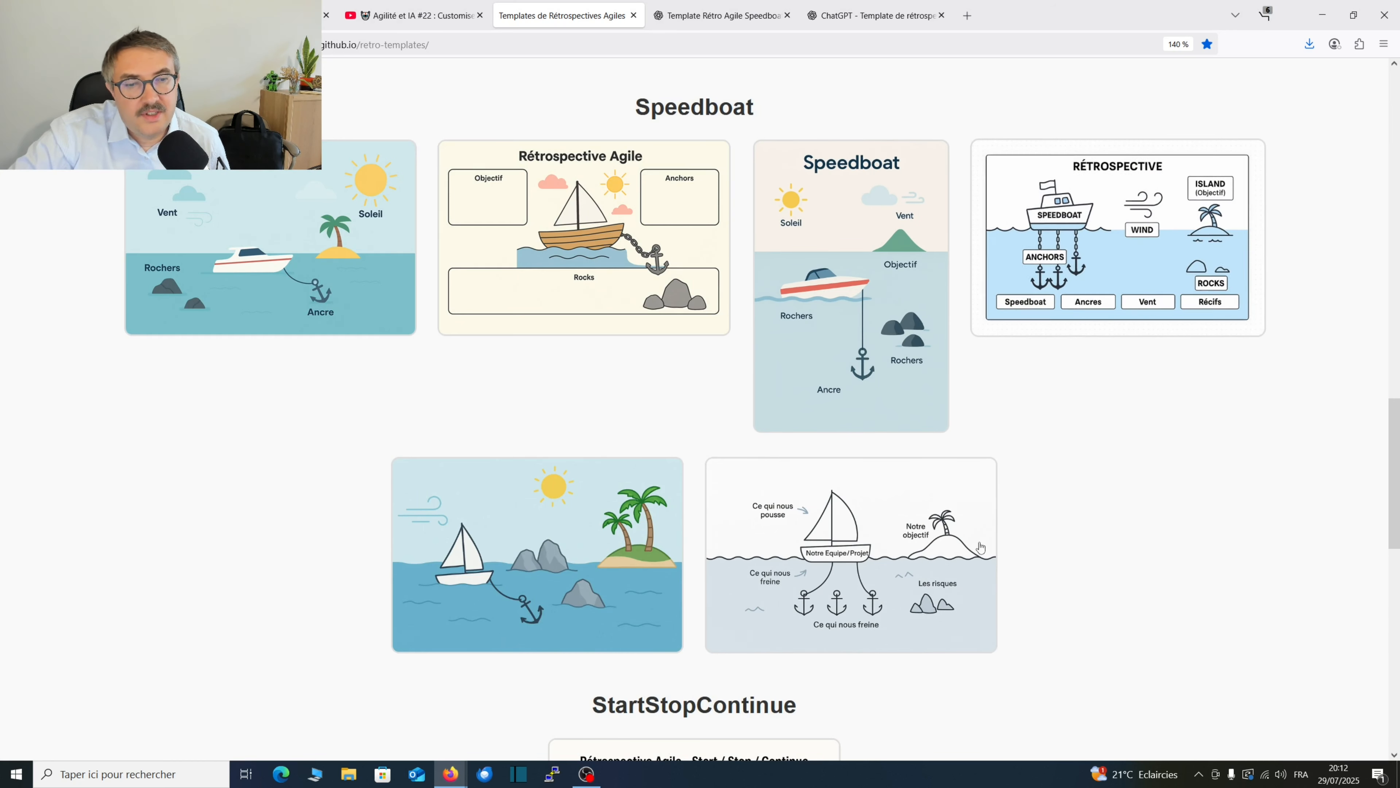
{"action": "left_click", "coordinate": [747, 593]}
{"action": "left_click", "coordinate": [1221, 315]}
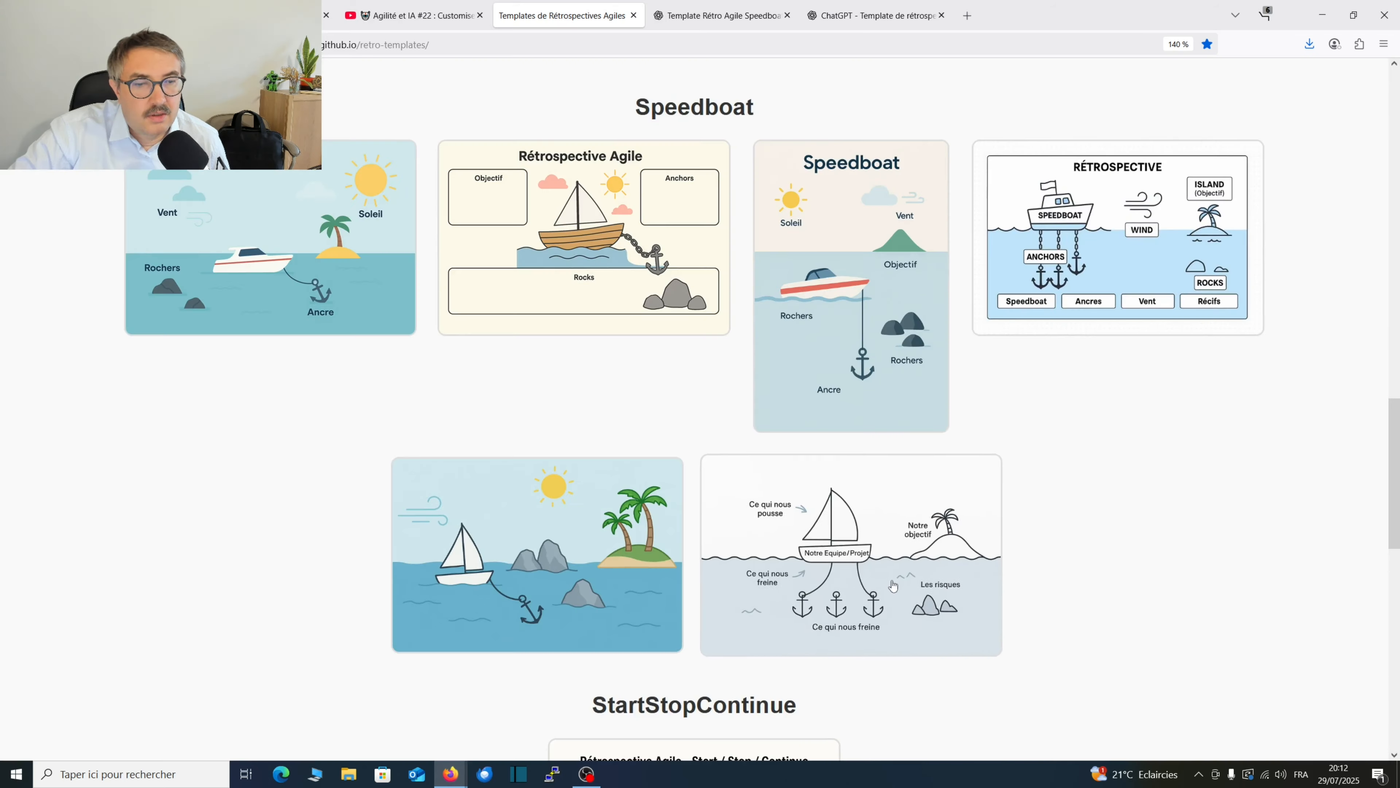
{"action": "left_click", "coordinate": [892, 581]}
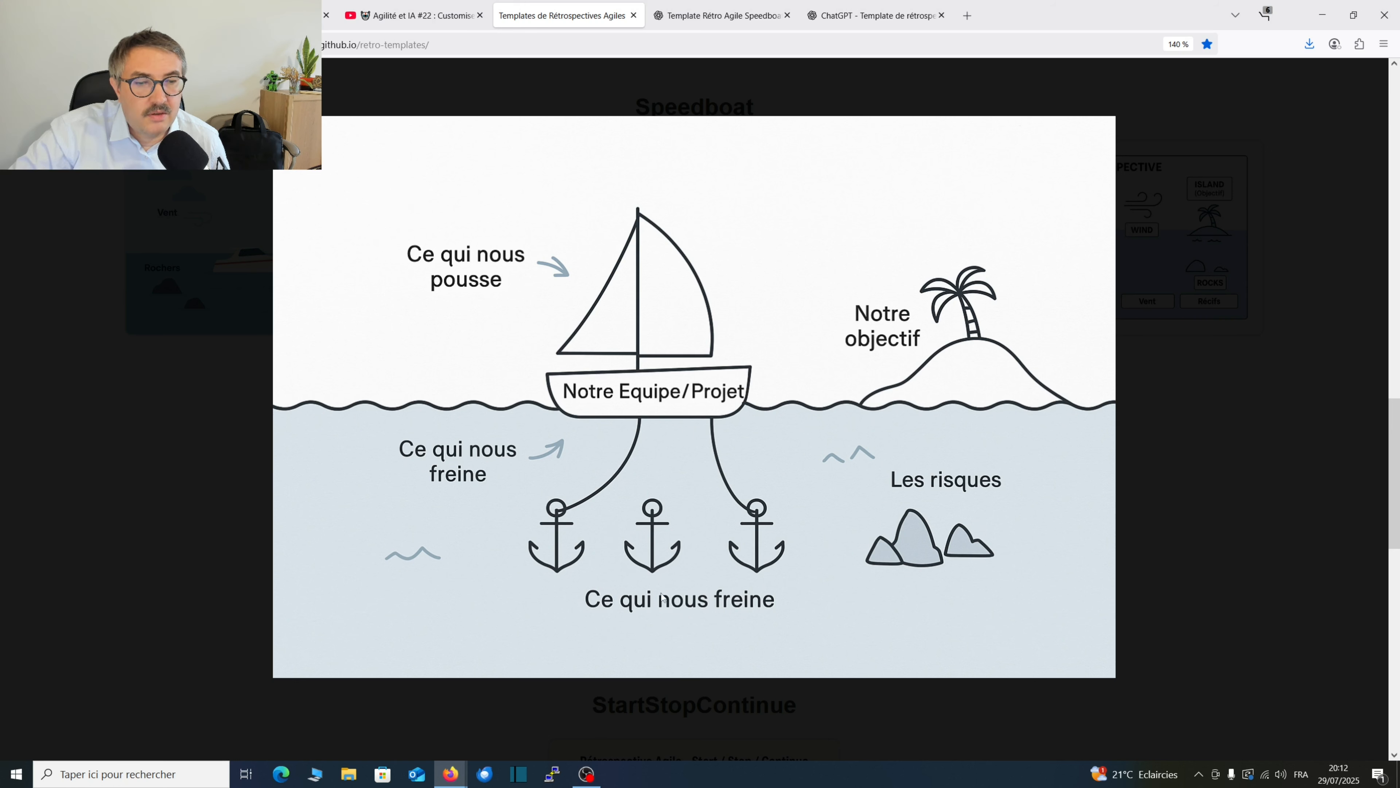
{"action": "left_click", "coordinate": [1161, 388]}
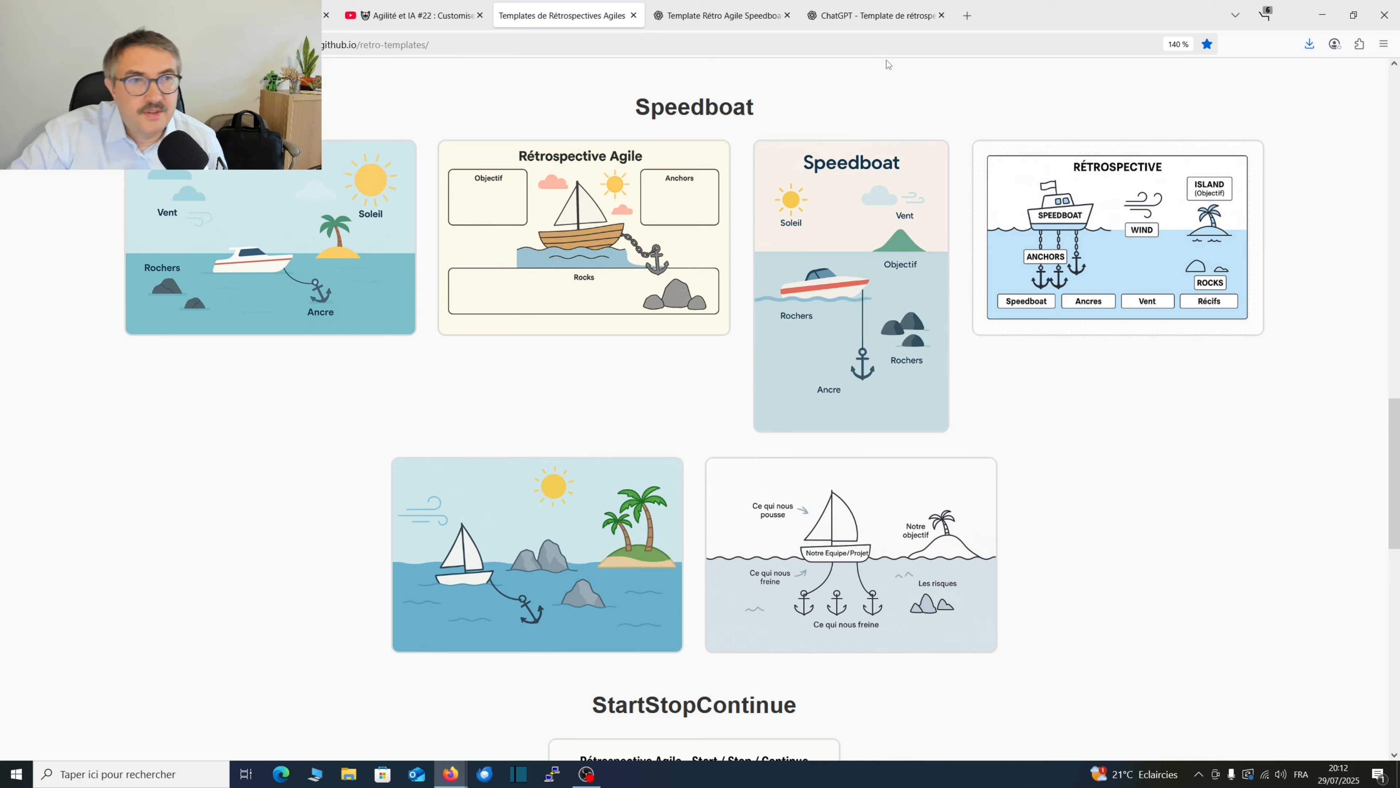
Return to the "Template de rétrospective" GPT and start a conversation with the message "Bonjour".
{"action": "left_click", "coordinate": [877, 15]}
{"action": "left_click", "coordinate": [726, 16]}
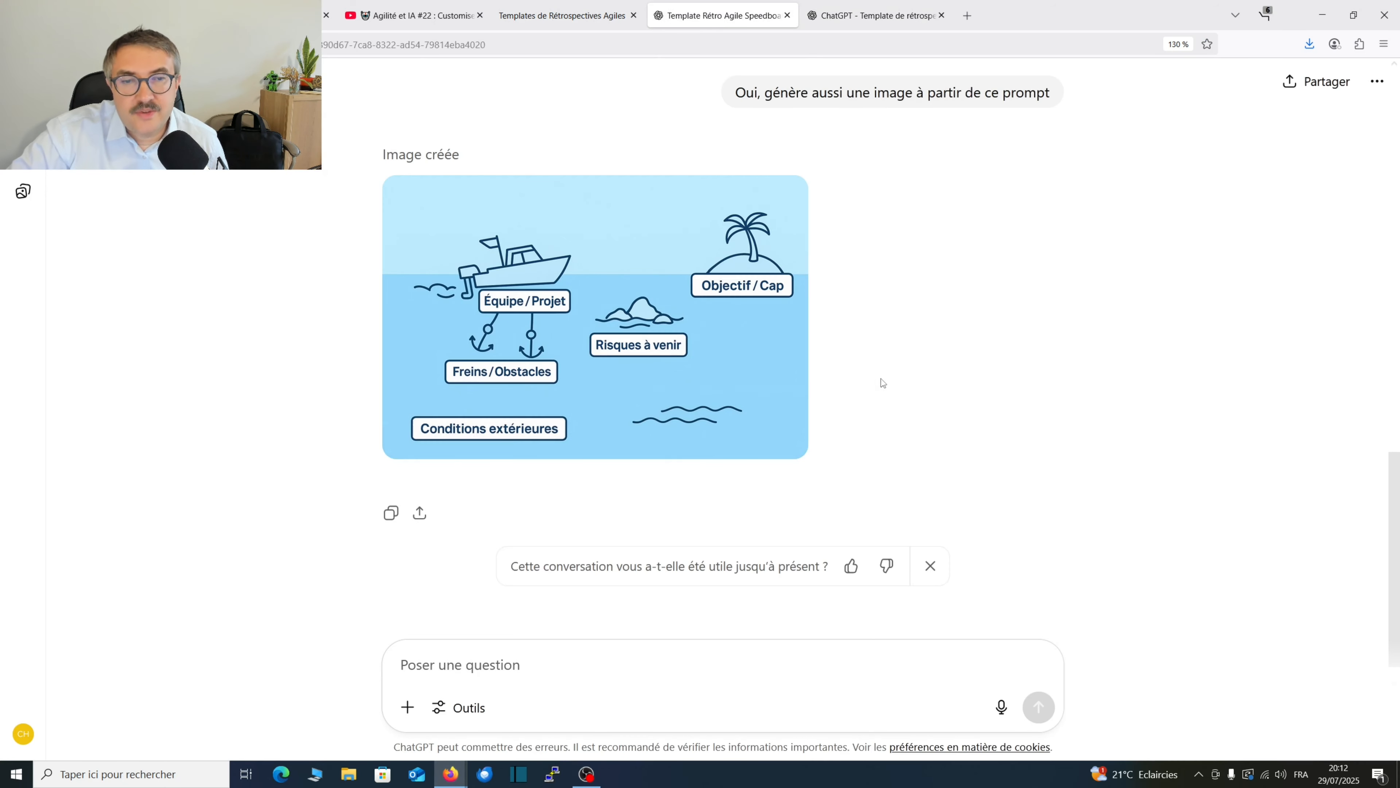
{"action": "key", "text": "ctrl+Tab"}
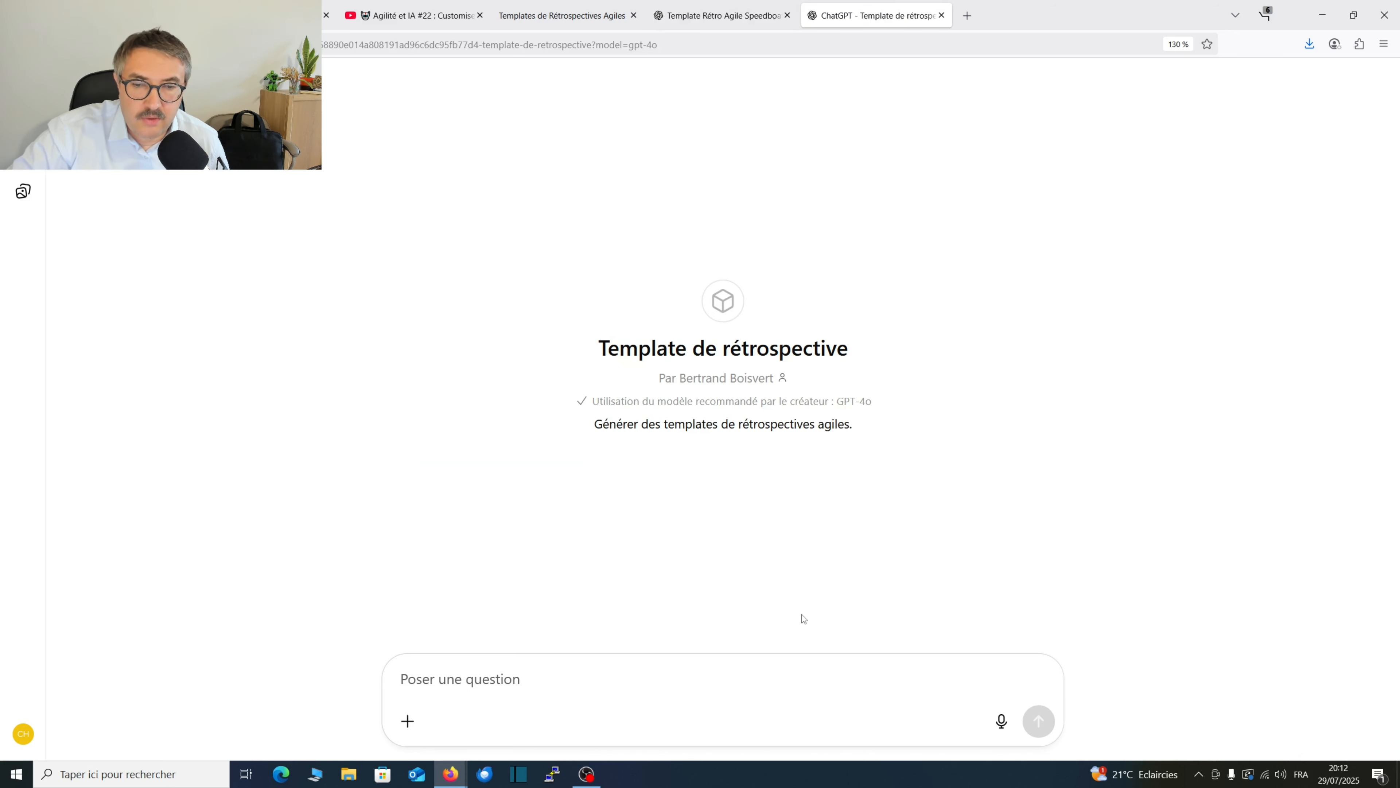
{"action": "type", "text": "Bo"}
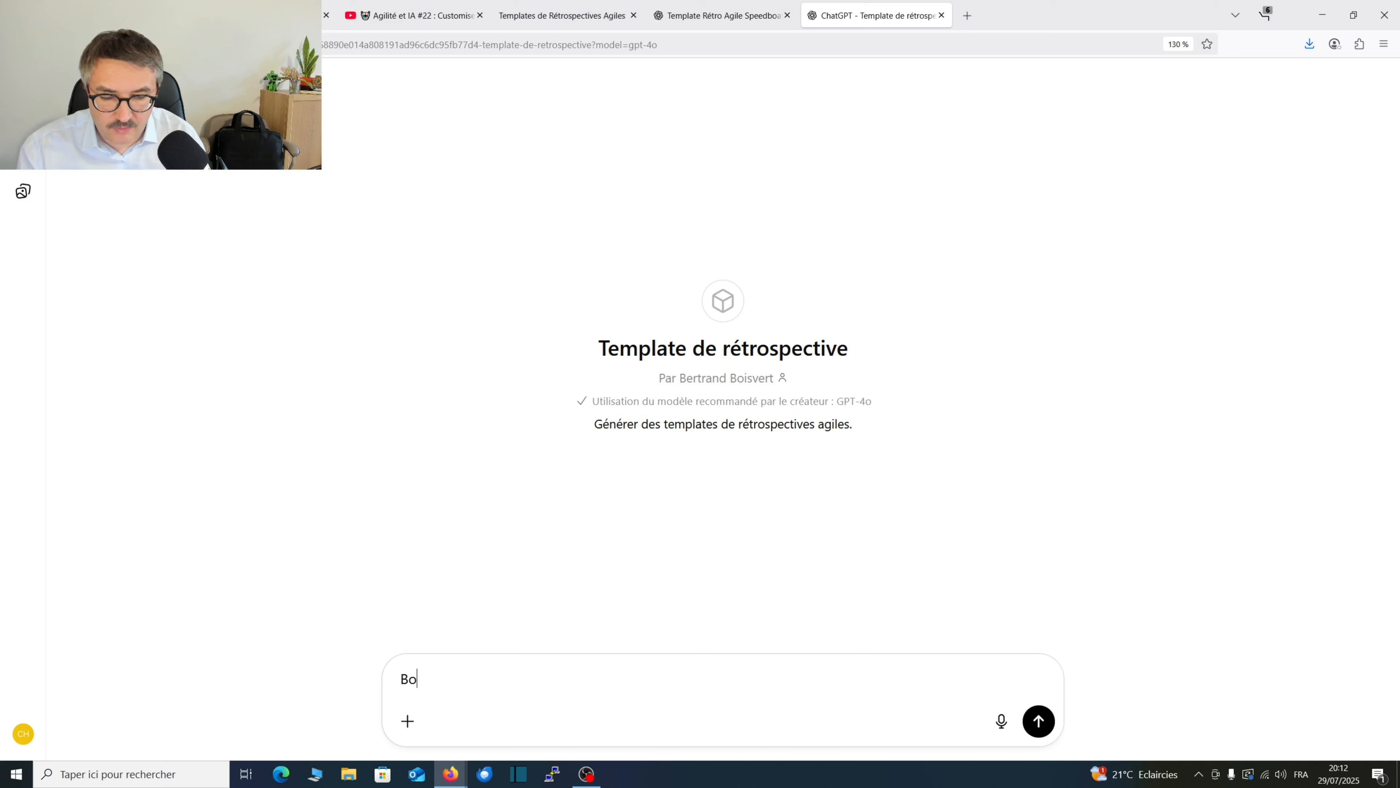
{"action": "type", "text": "njour"}
{"action": "key", "text": "Return"}
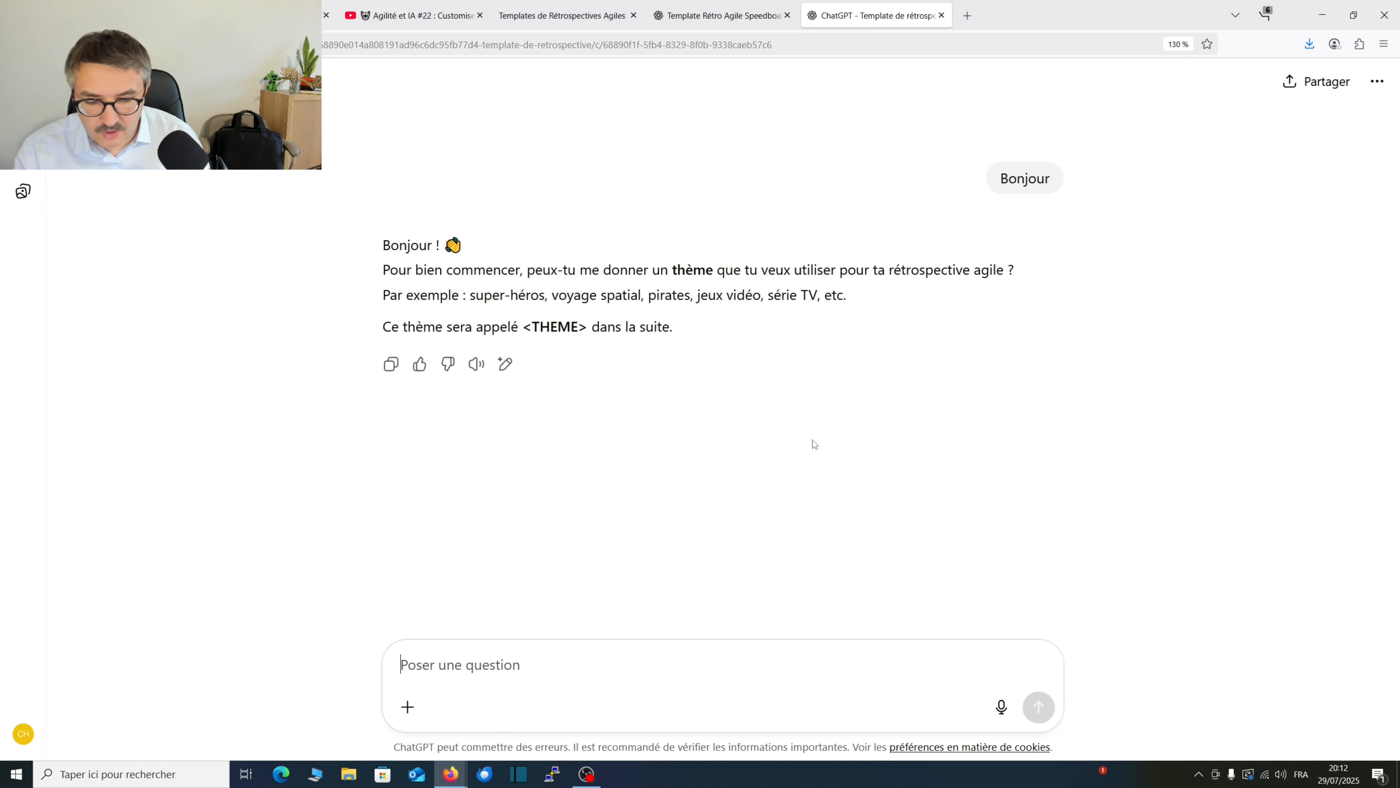
Answer the GPT with "OK, le thème est : Speedboat" and follow its reply from the written prompt to the image generation.
{"action": "type", "text": "OK, le th"}
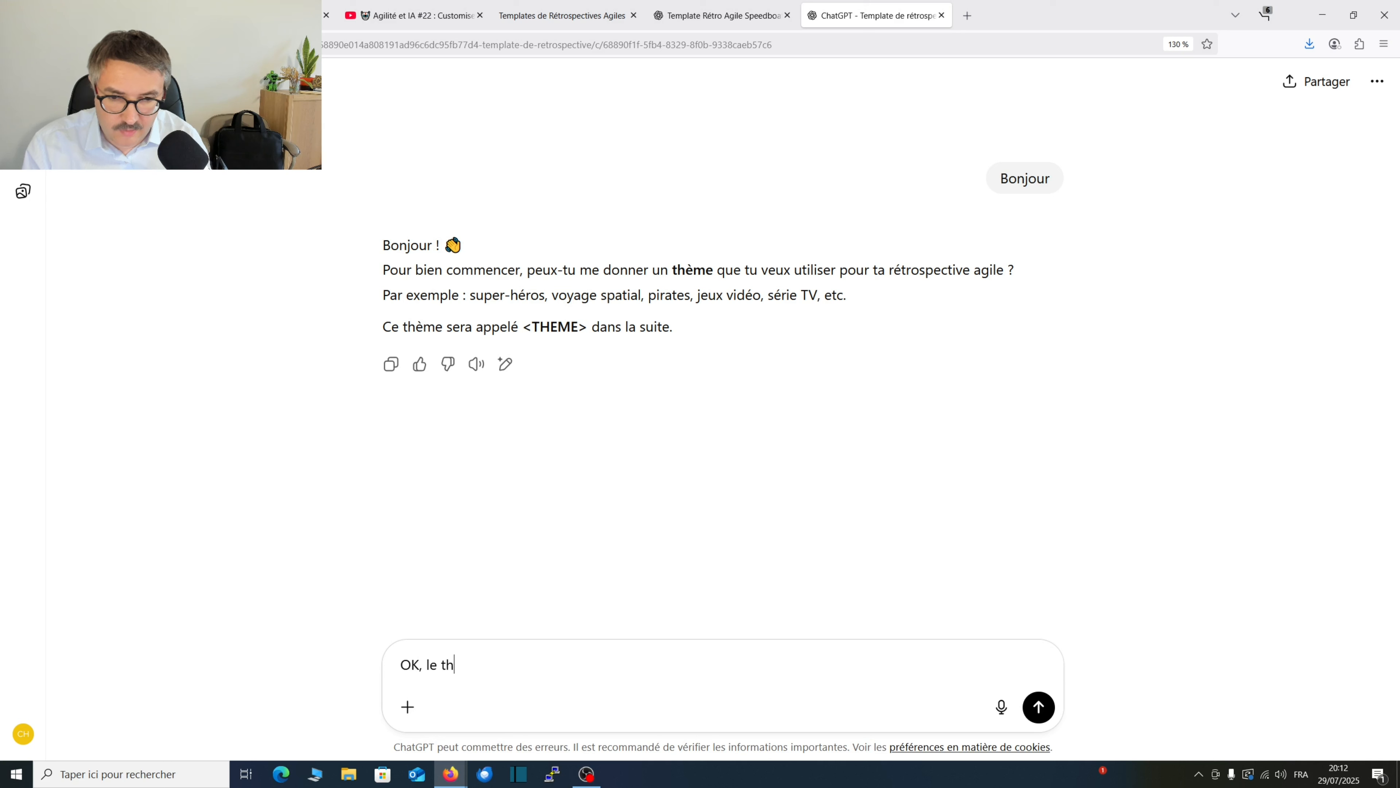
{"action": "type", "text": "ème est : Speedboat"}
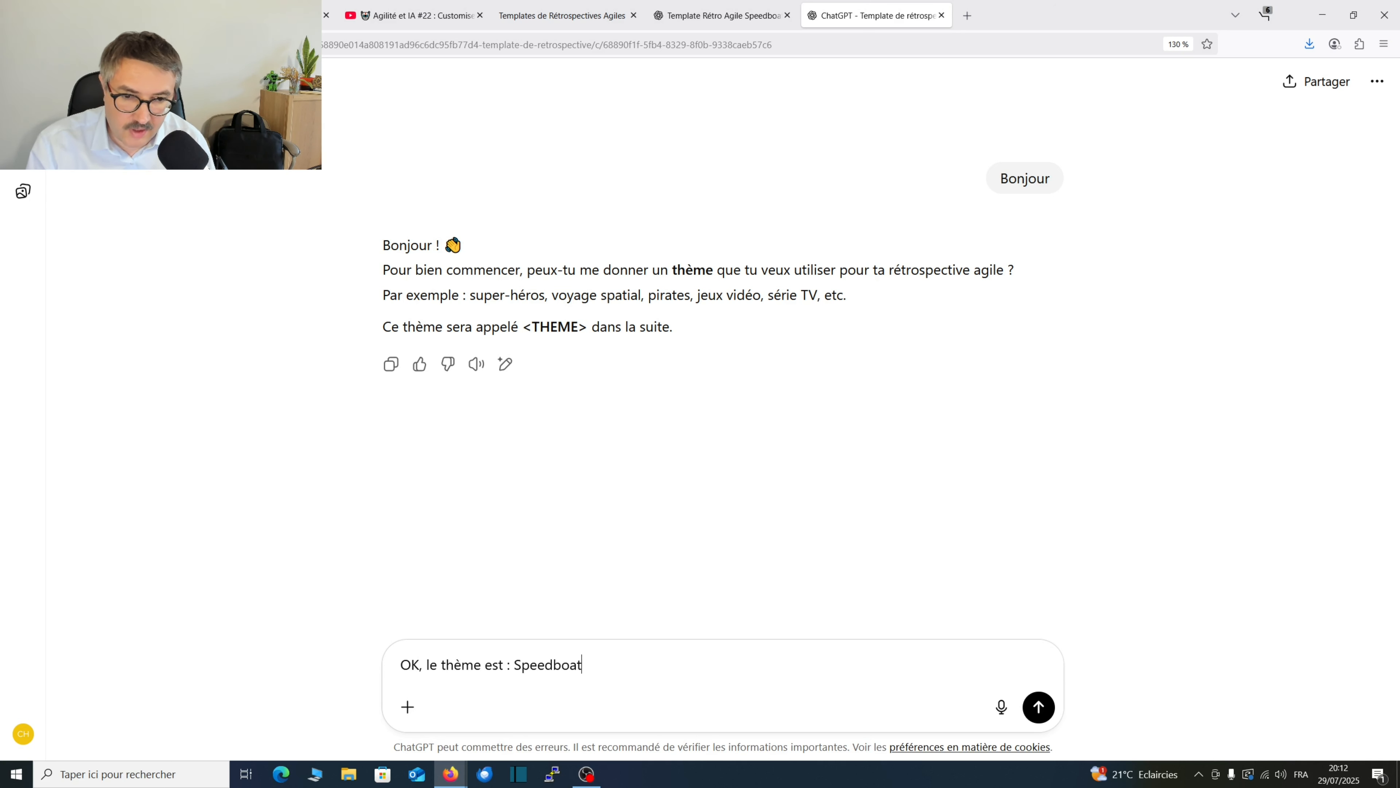
{"action": "key", "text": "Return"}
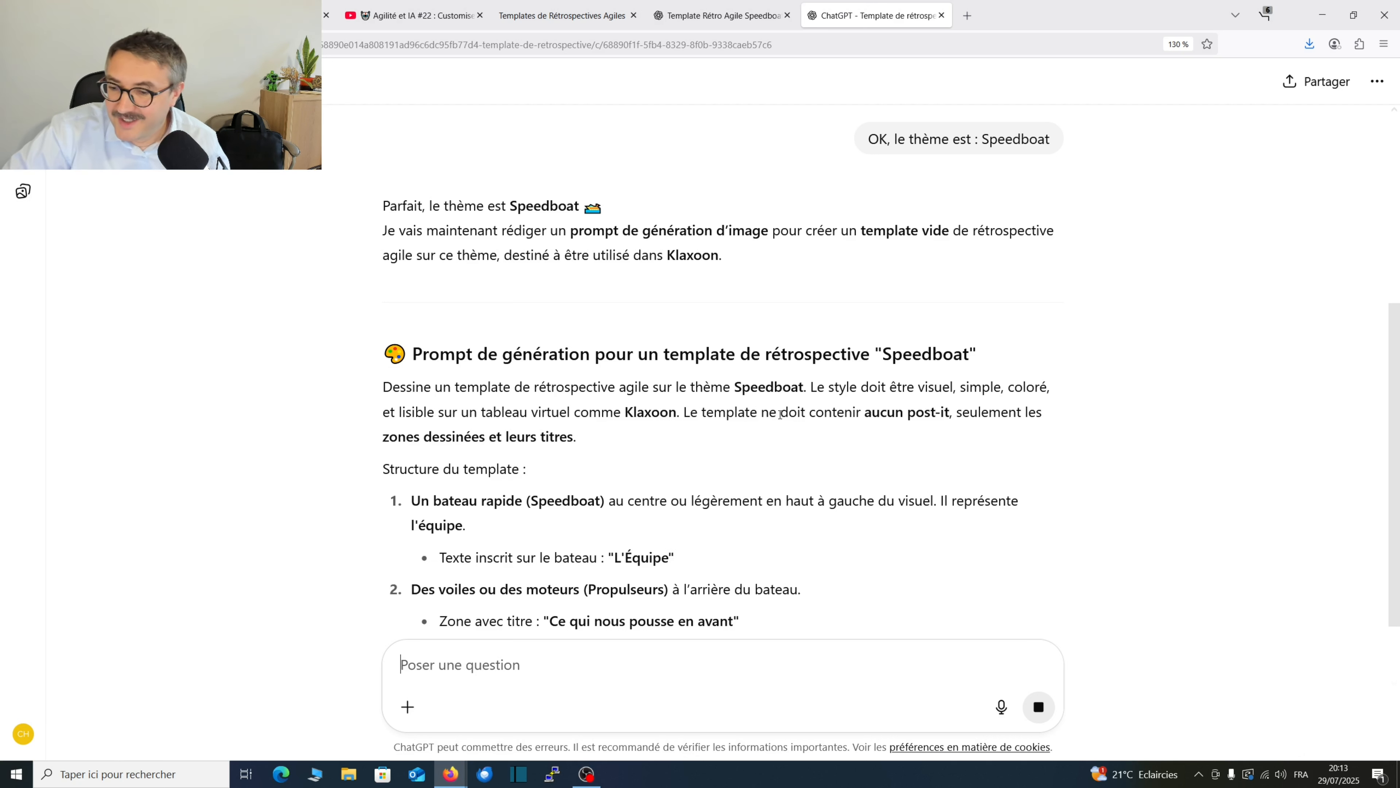
{"action": "scroll", "coordinate": [1049, 396], "scroll_direction": "down", "scroll_amount": 5}
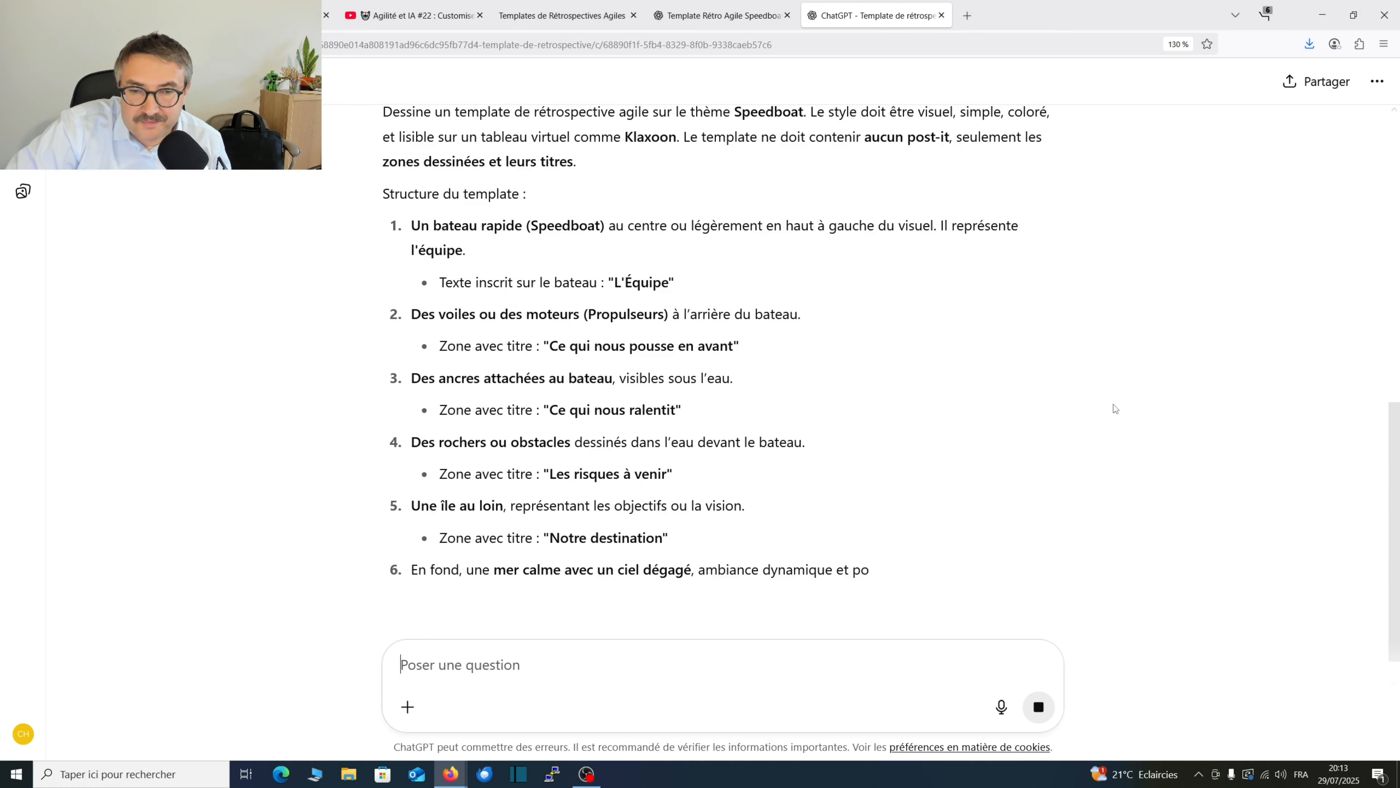
{"action": "scroll", "coordinate": [1138, 439], "scroll_direction": "down", "scroll_amount": 3}
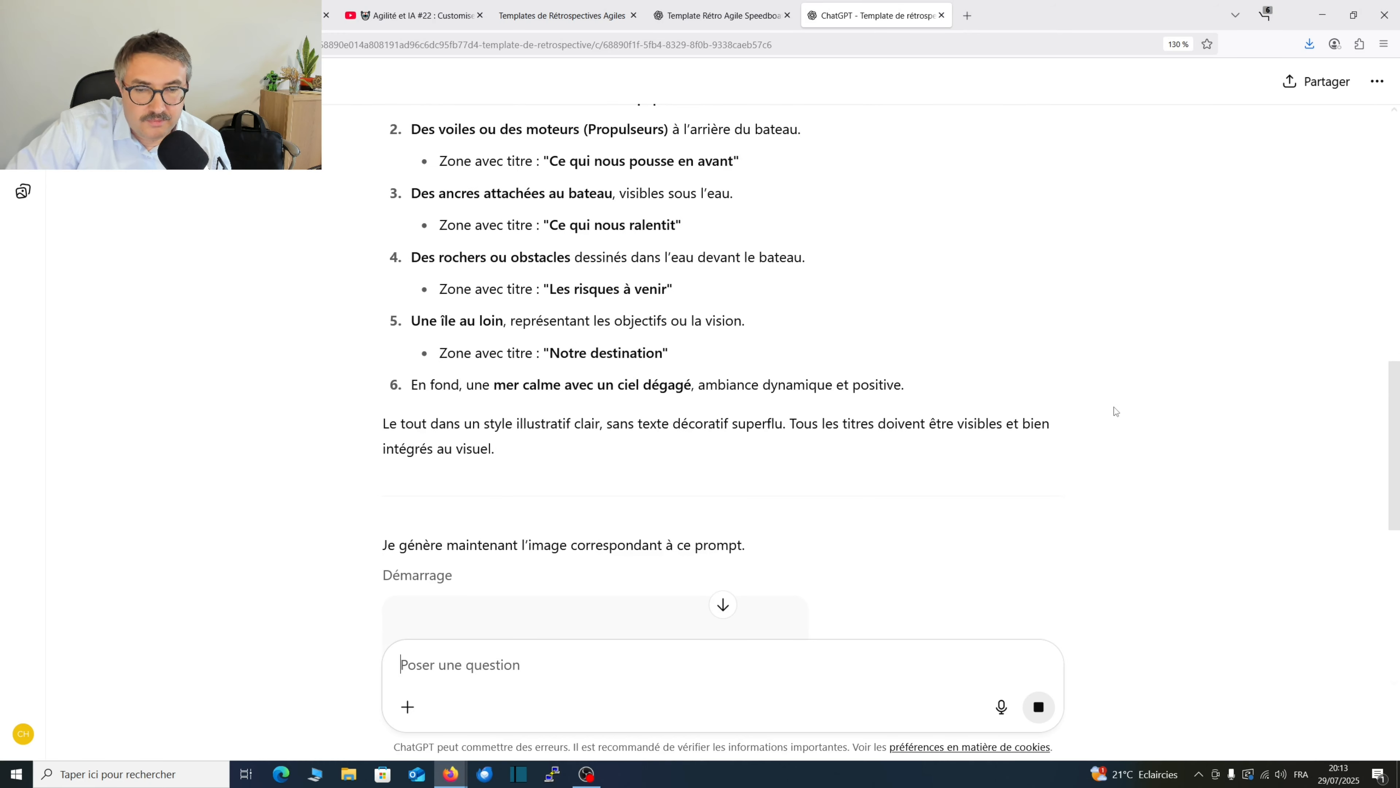
{"action": "scroll", "coordinate": [1114, 410], "scroll_direction": "down", "scroll_amount": 6}
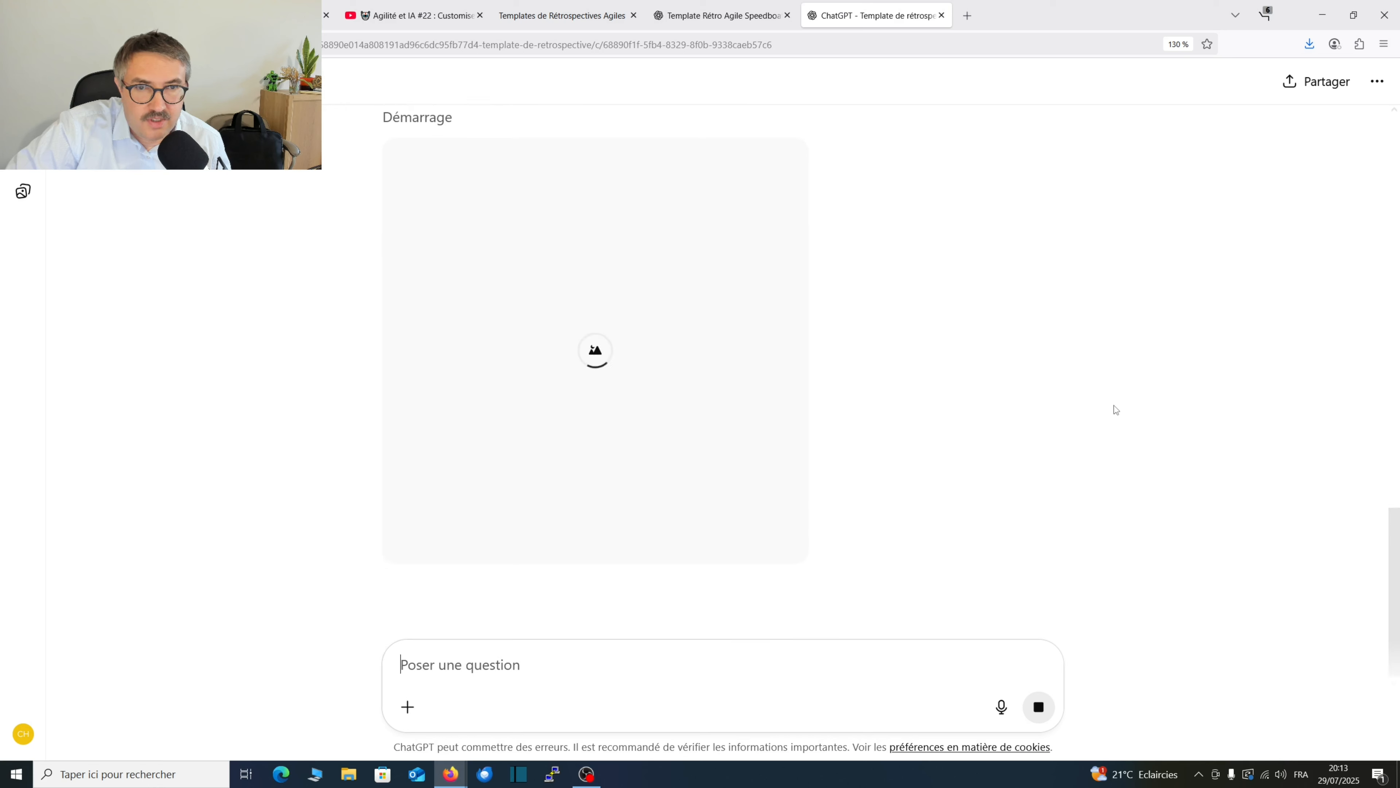
{"action": "scroll", "coordinate": [1085, 447], "scroll_direction": "down", "scroll_amount": 2}
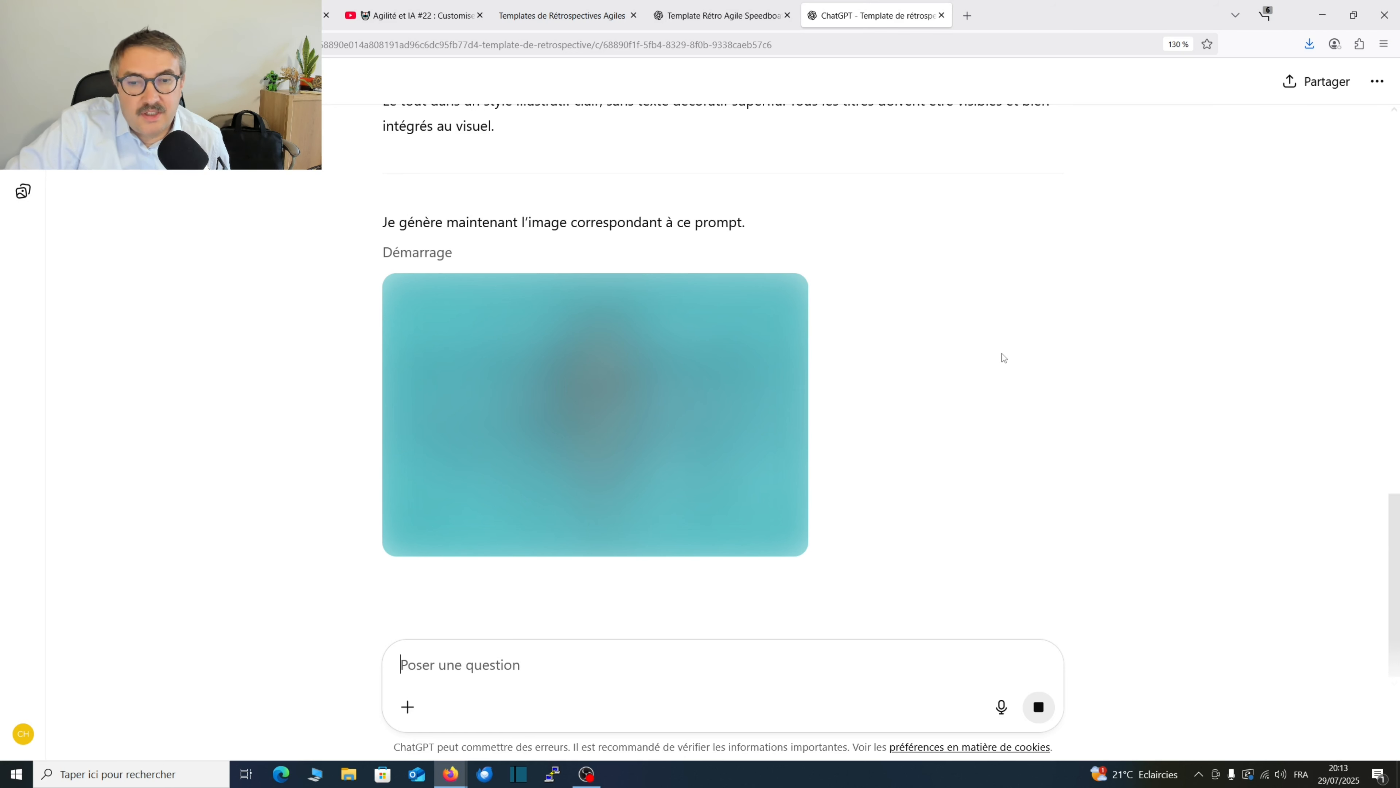
Switch to YouTube, open the Agile Toolkit channel from the video and browse its created playlists.
{"action": "left_click", "coordinate": [417, 26]}
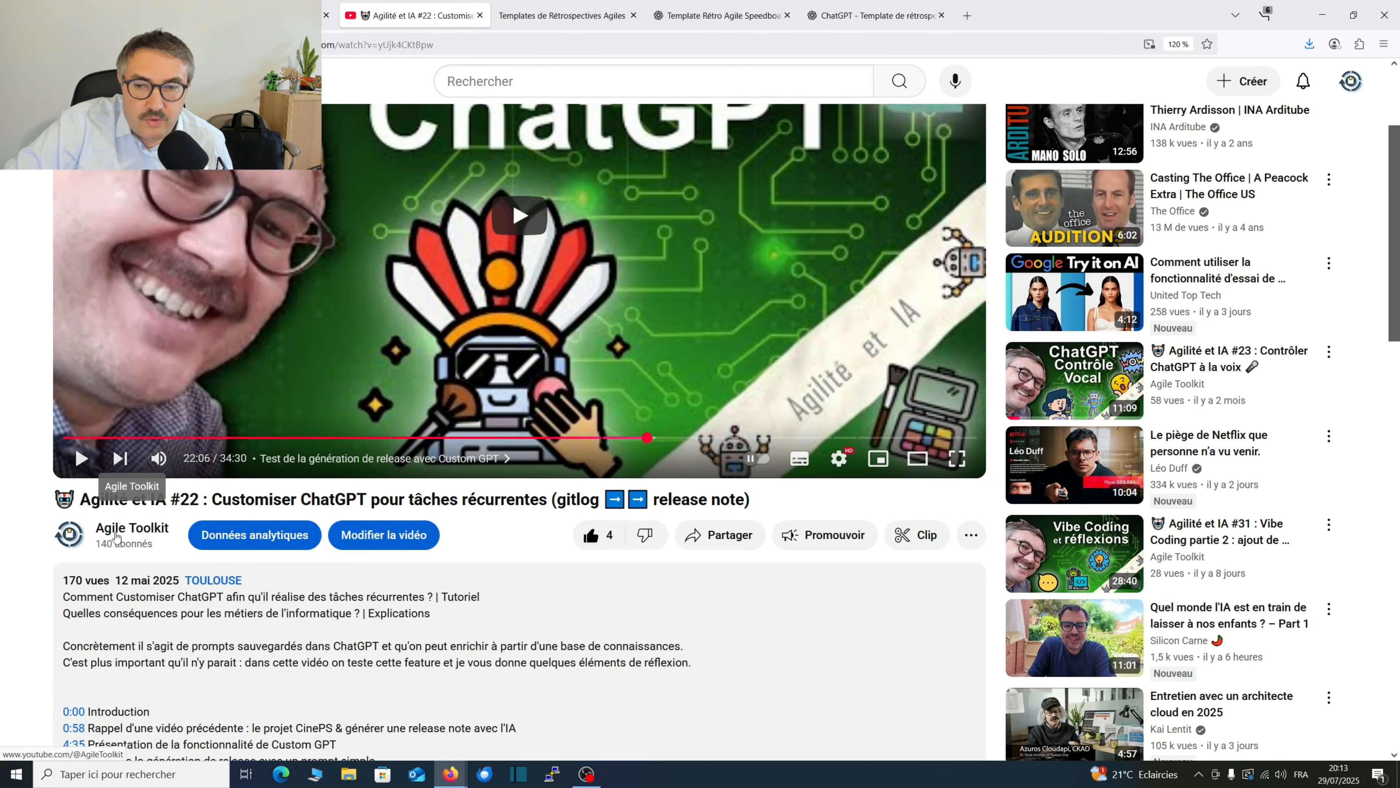
{"action": "left_click", "coordinate": [113, 529]}
{"action": "scroll", "coordinate": [531, 512], "scroll_direction": "down", "scroll_amount": 5}
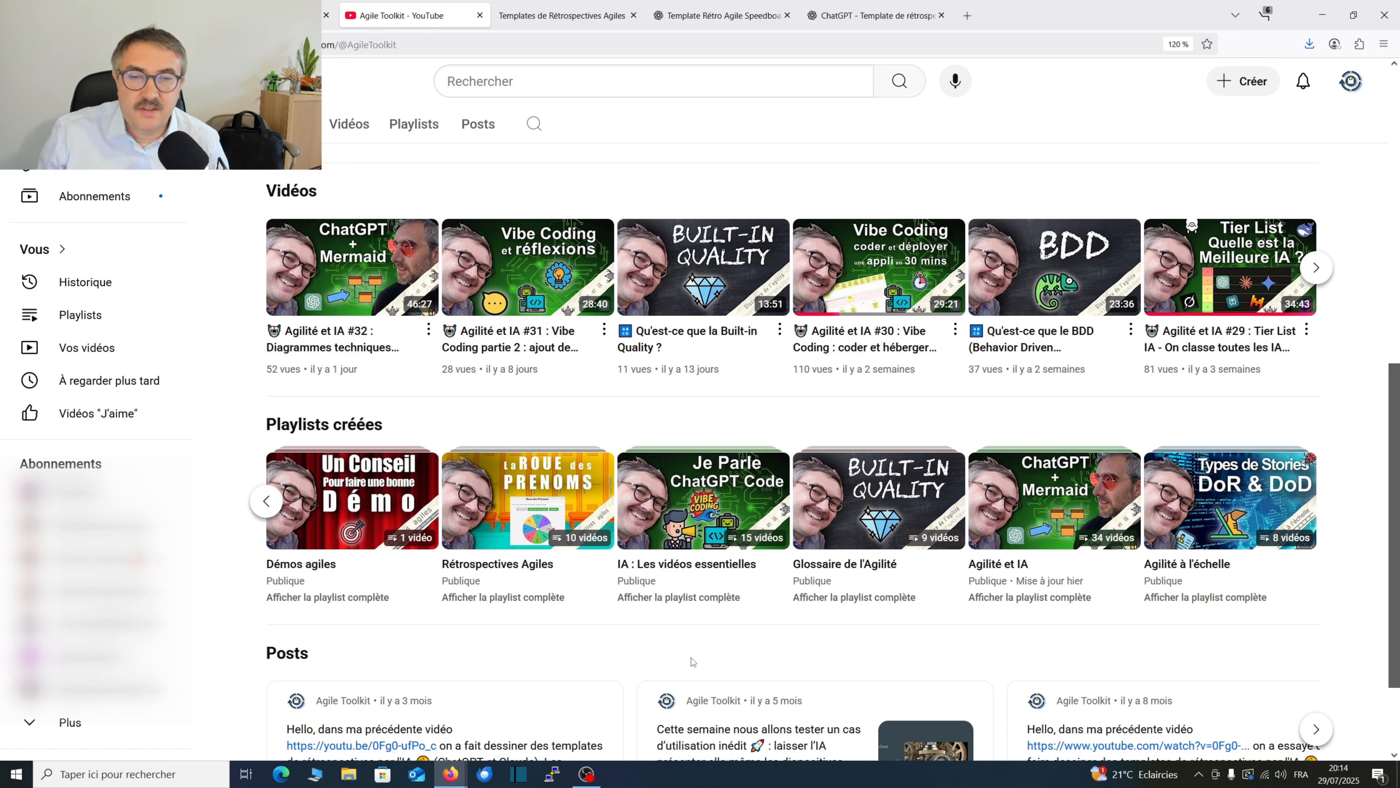
{"action": "left_click", "coordinate": [266, 501]}
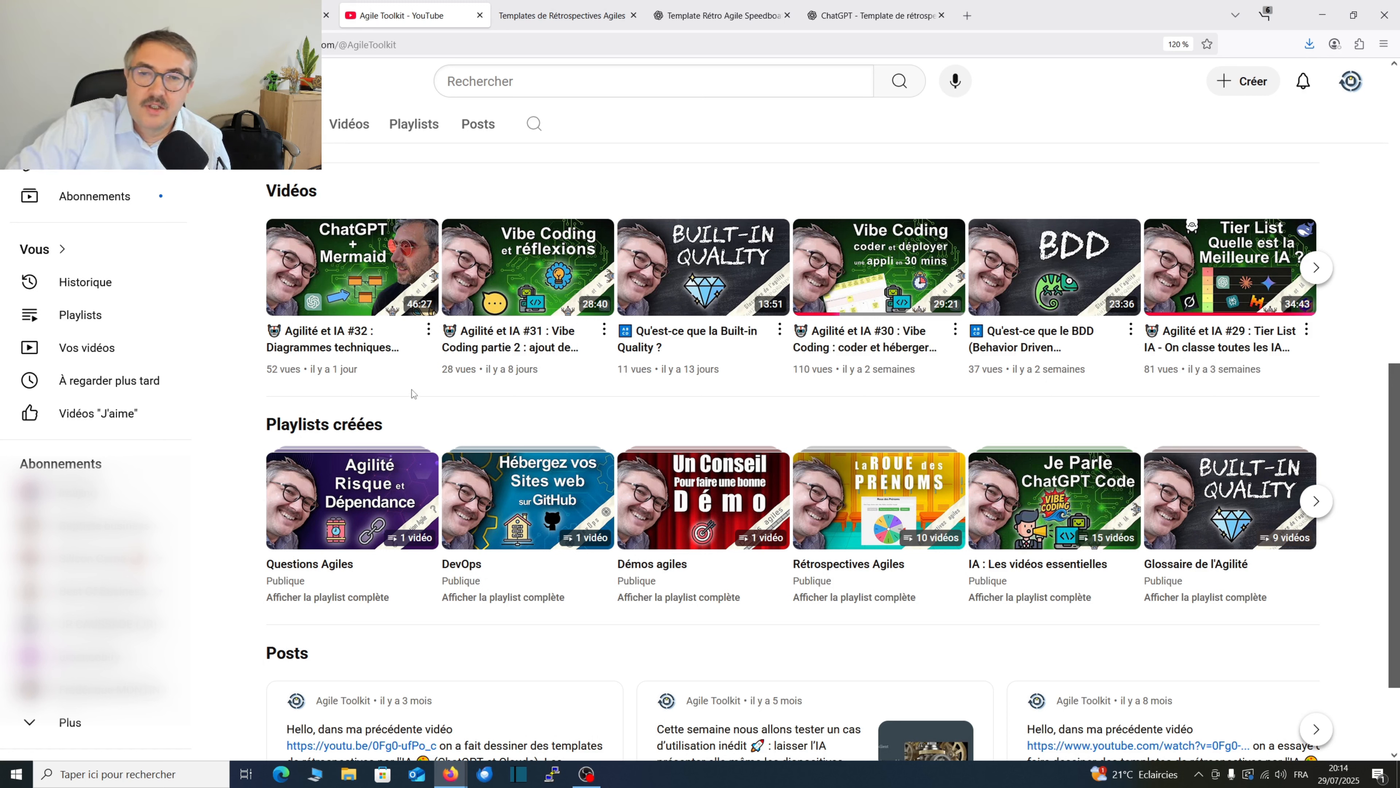
Return to the "Template de rétrospective" conversation and examine the generated speedboat image alongside the structure described in the written prompt.
{"action": "left_click", "coordinate": [743, 17]}
{"action": "left_click", "coordinate": [871, 16]}
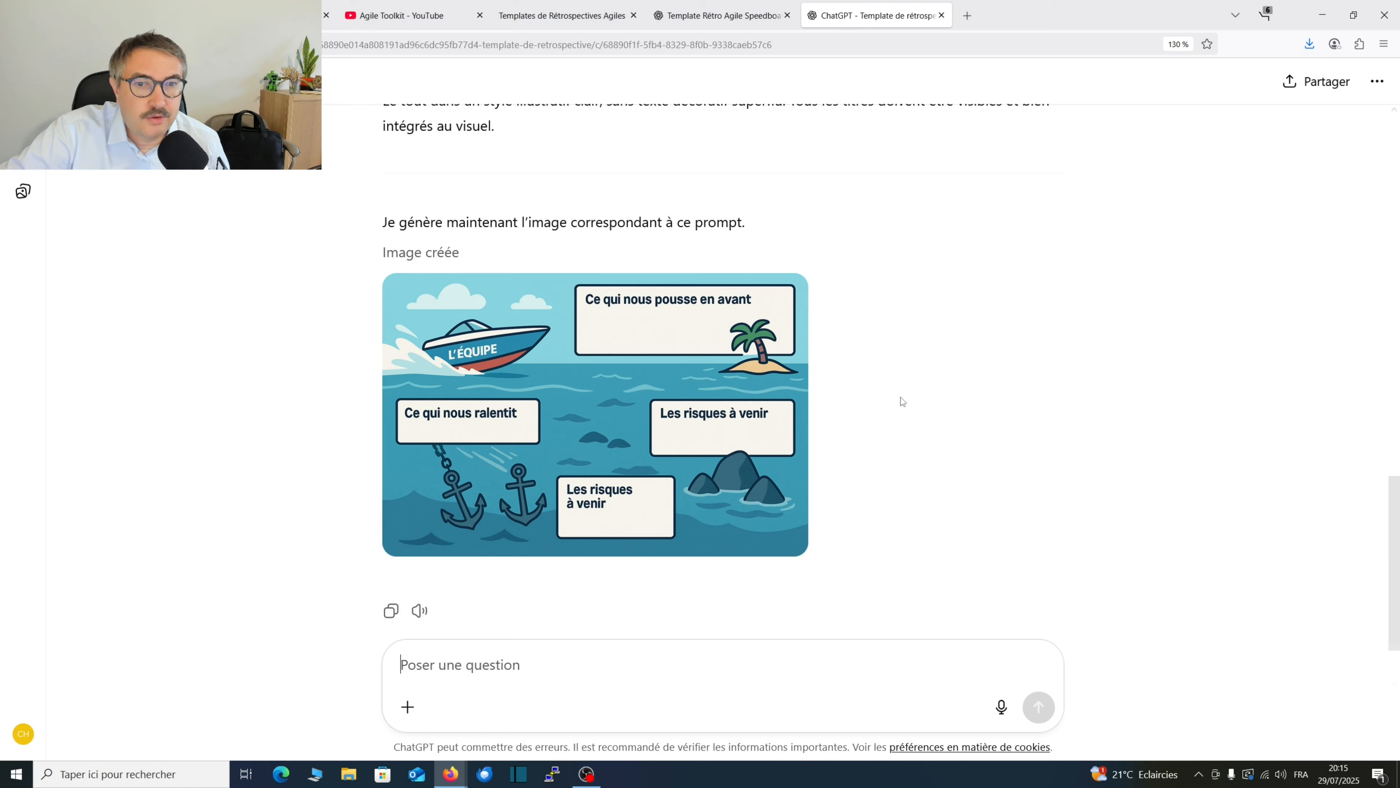
{"action": "scroll", "coordinate": [838, 411], "scroll_direction": "up", "scroll_amount": 8}
{"action": "scroll", "coordinate": [518, 227], "scroll_direction": "down", "scroll_amount": 3}
{"action": "scroll", "coordinate": [518, 227], "scroll_direction": "up", "scroll_amount": 2}
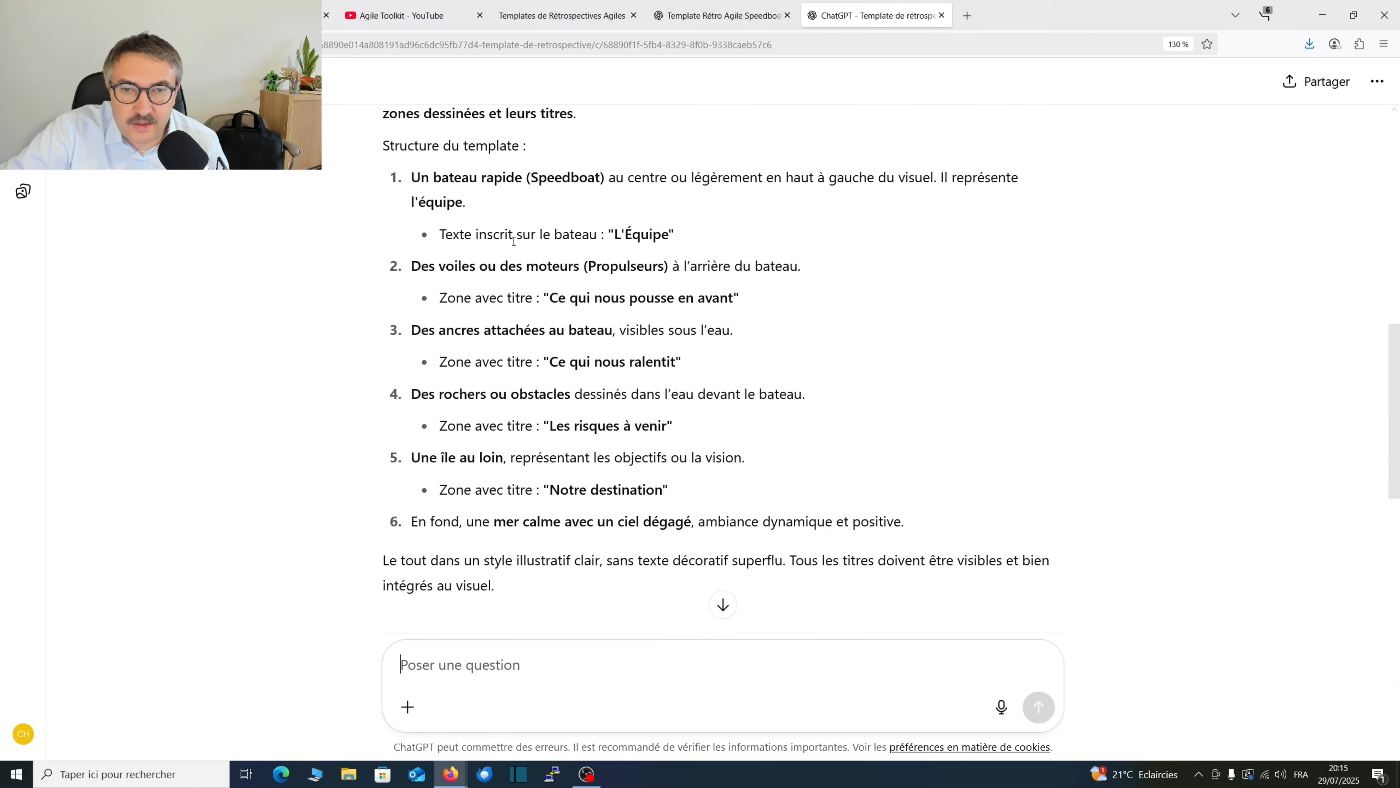
{"action": "scroll", "coordinate": [551, 331], "scroll_direction": "down", "scroll_amount": 8}
{"action": "scroll", "coordinate": [595, 394], "scroll_direction": "up", "scroll_amount": 5}
{"action": "scroll", "coordinate": [601, 399], "scroll_direction": "up", "scroll_amount": 3}
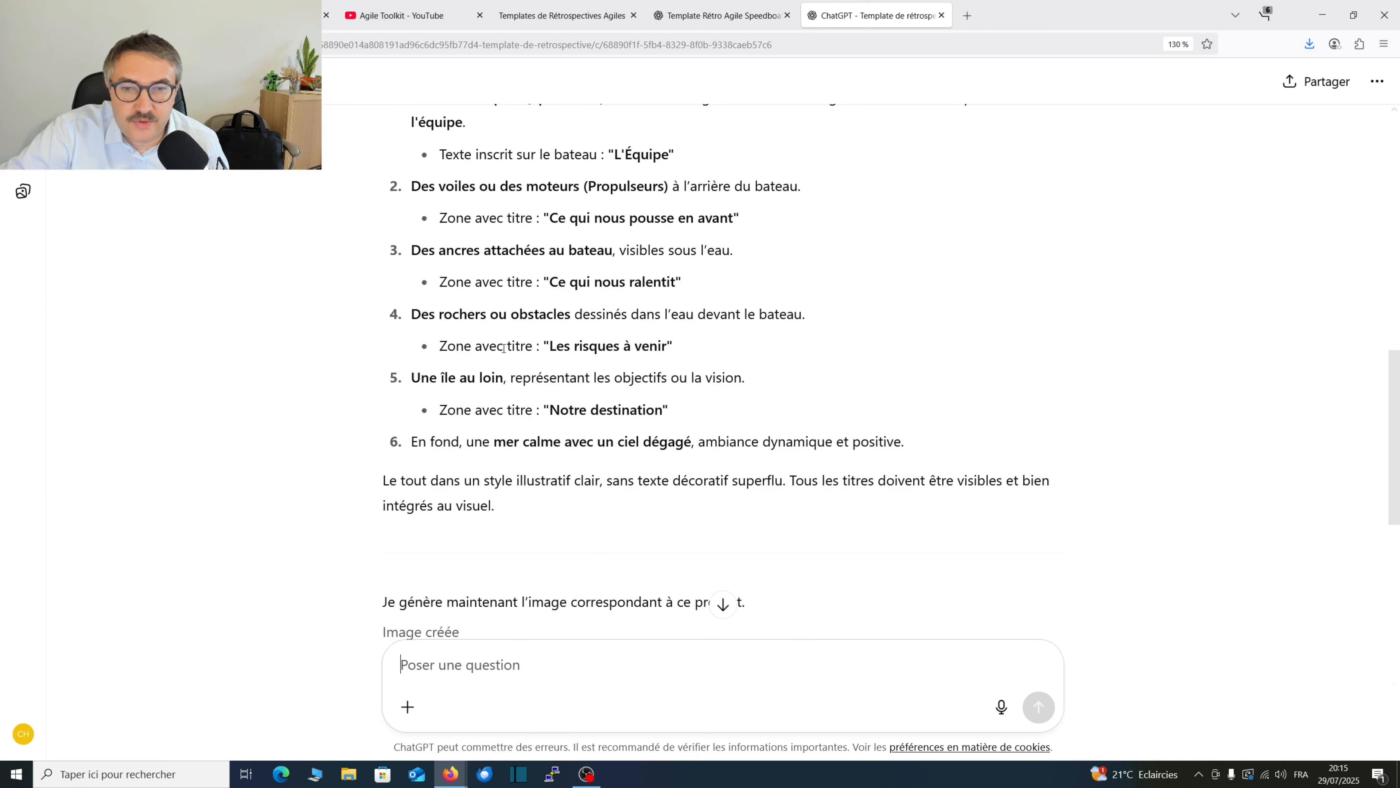
{"action": "scroll", "coordinate": [461, 222], "scroll_direction": "up", "scroll_amount": 2}
Examine the prompt's descriptions of the speedboat and the "Propulseurs", including the titles they assign, by highlighting the relevant passages.
{"action": "left_click_drag", "start_coordinate": [422, 224], "coordinate": [646, 231]}
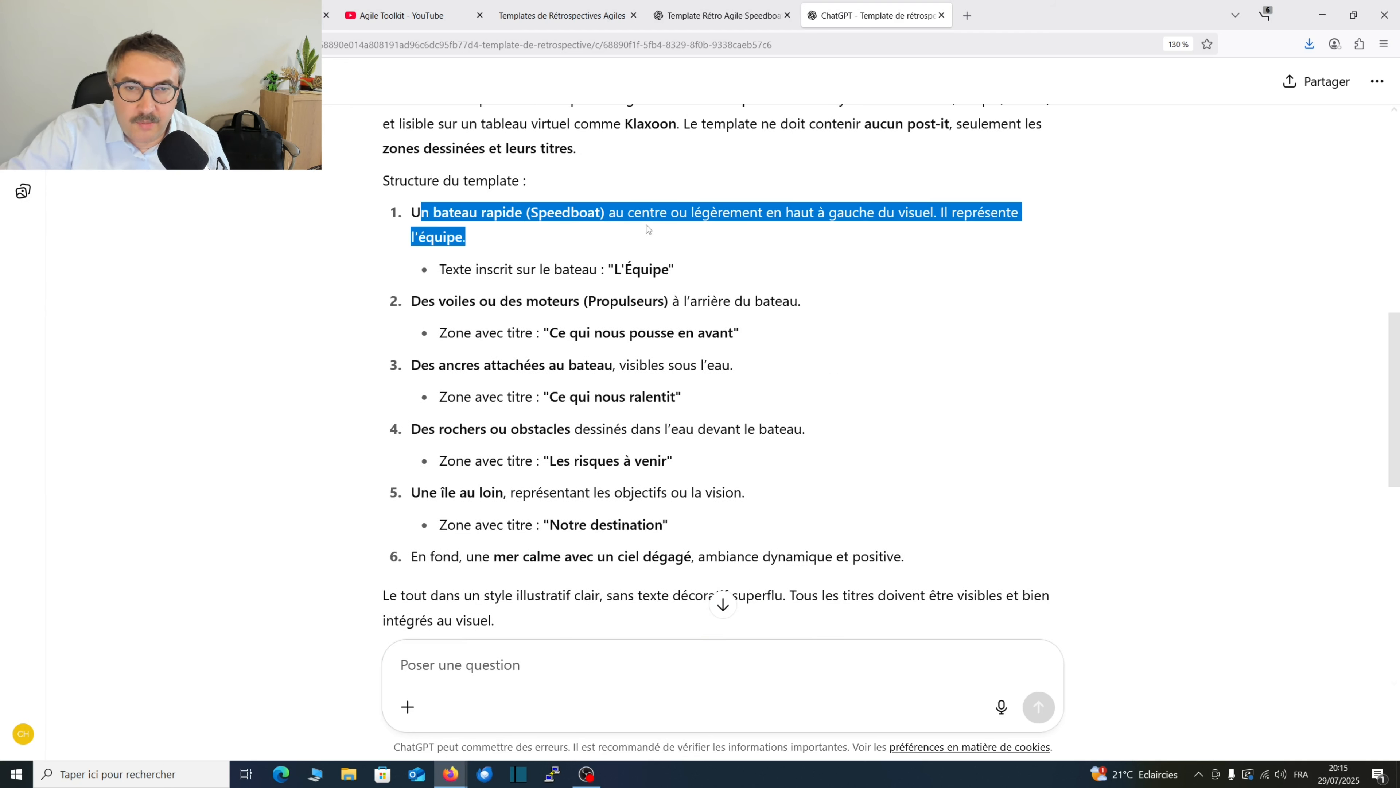
{"action": "left_click", "coordinate": [645, 231]}
{"action": "left_click_drag", "start_coordinate": [452, 269], "coordinate": [668, 303]}
{"action": "left_click", "coordinate": [620, 272]}
{"action": "left_click", "coordinate": [458, 272]}
{"action": "left_click", "coordinate": [563, 310]}
{"action": "left_click_drag", "start_coordinate": [480, 302], "coordinate": [668, 302]}
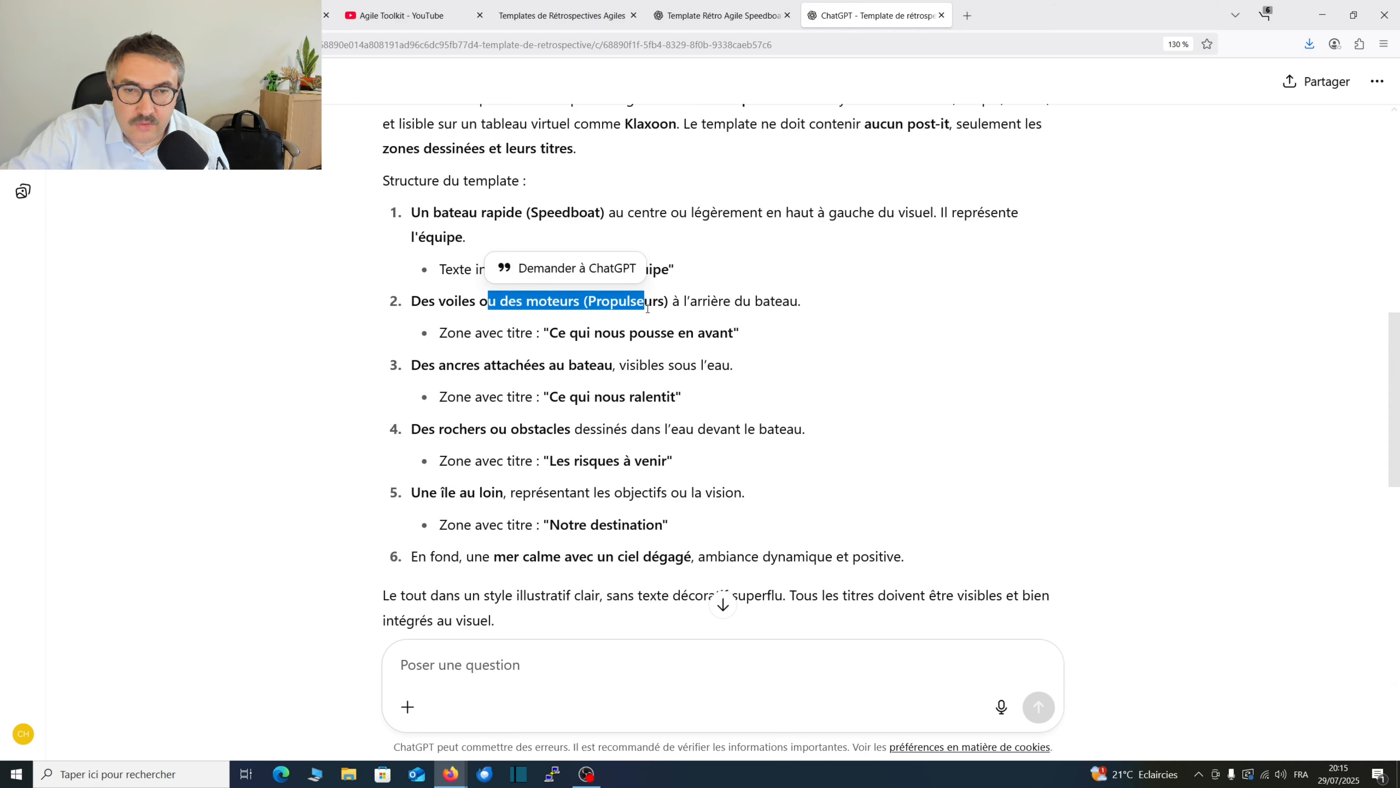
{"action": "left_click", "coordinate": [469, 353]}
{"action": "left_click_drag", "start_coordinate": [456, 334], "coordinate": [677, 347]}
Compare the prompt's "Ce qui nous pousse en avant" zone and anchors with how they are drawn in the generated image.
{"action": "scroll", "coordinate": [638, 431], "scroll_direction": "down", "scroll_amount": 7}
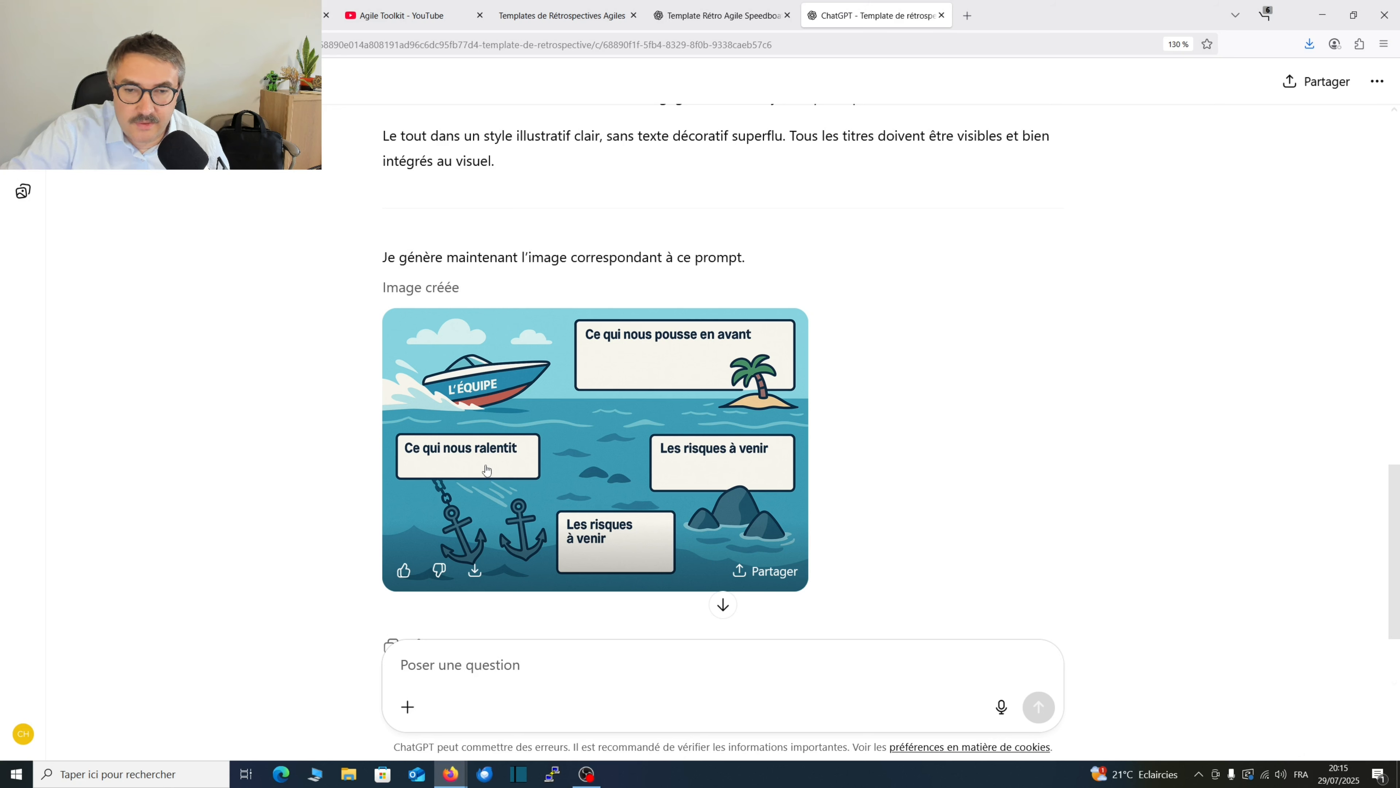
{"action": "scroll", "coordinate": [513, 348], "scroll_direction": "up", "scroll_amount": 5}
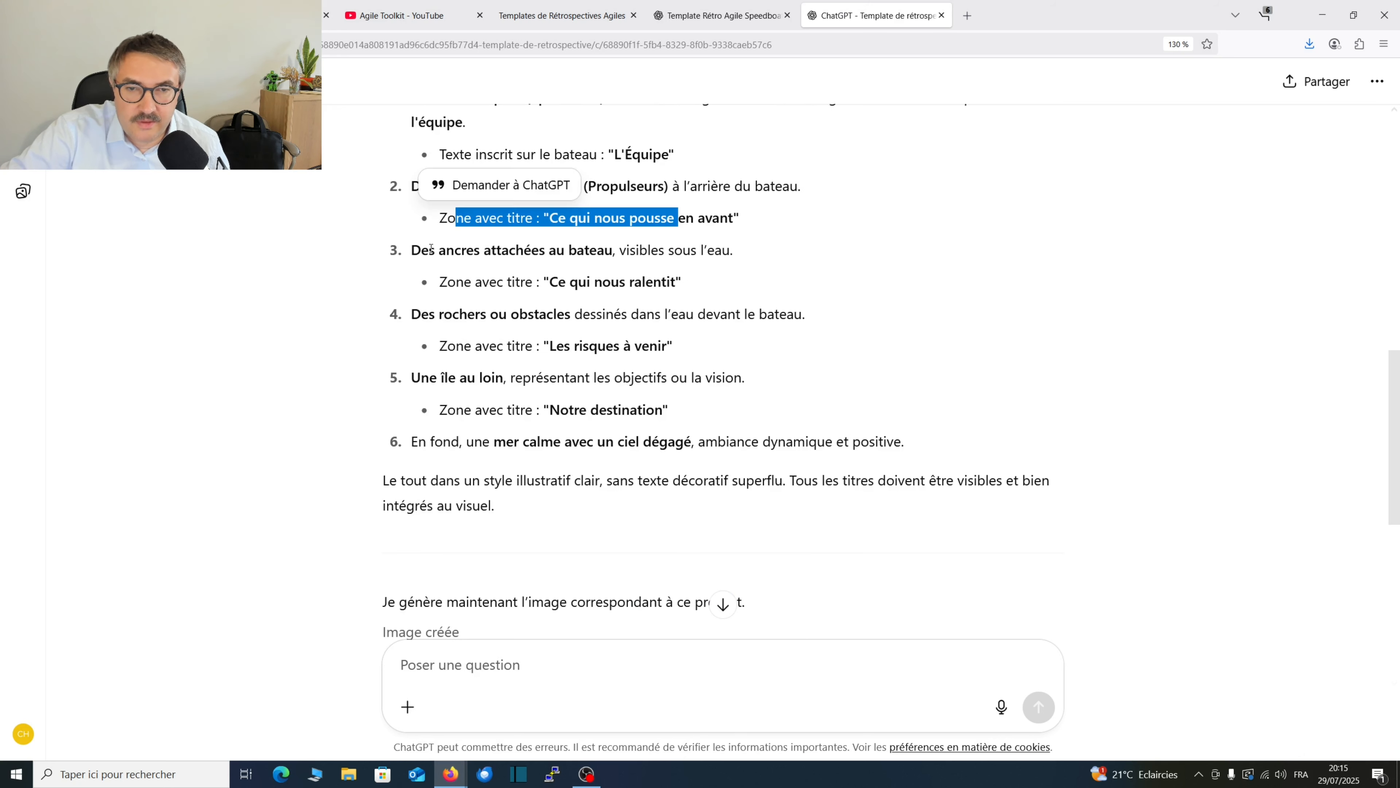
{"action": "left_click_drag", "start_coordinate": [431, 248], "coordinate": [597, 249]}
{"action": "left_click", "coordinate": [597, 249]}
{"action": "scroll", "coordinate": [617, 431], "scroll_direction": "down", "scroll_amount": 7}
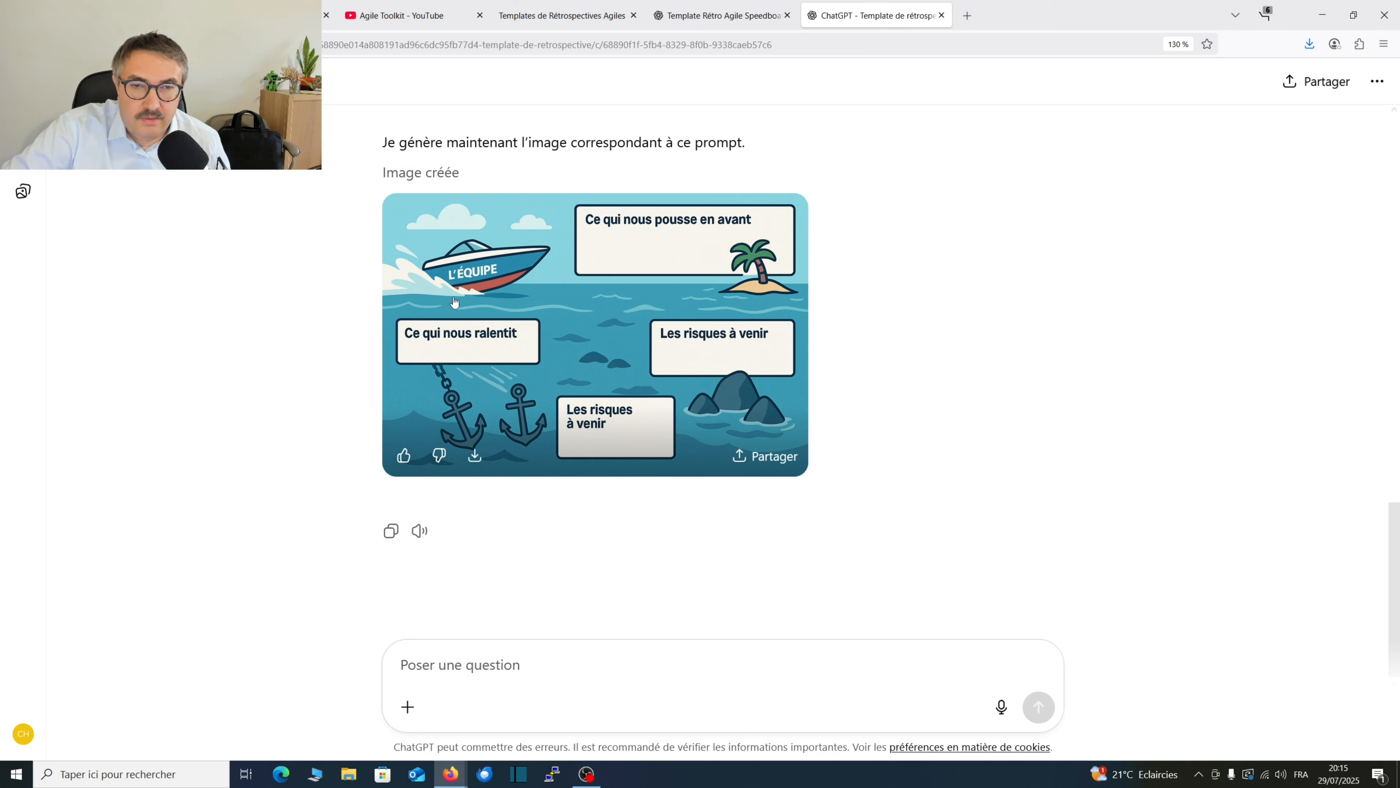
{"action": "scroll", "coordinate": [662, 295], "scroll_direction": "up", "scroll_amount": 1}
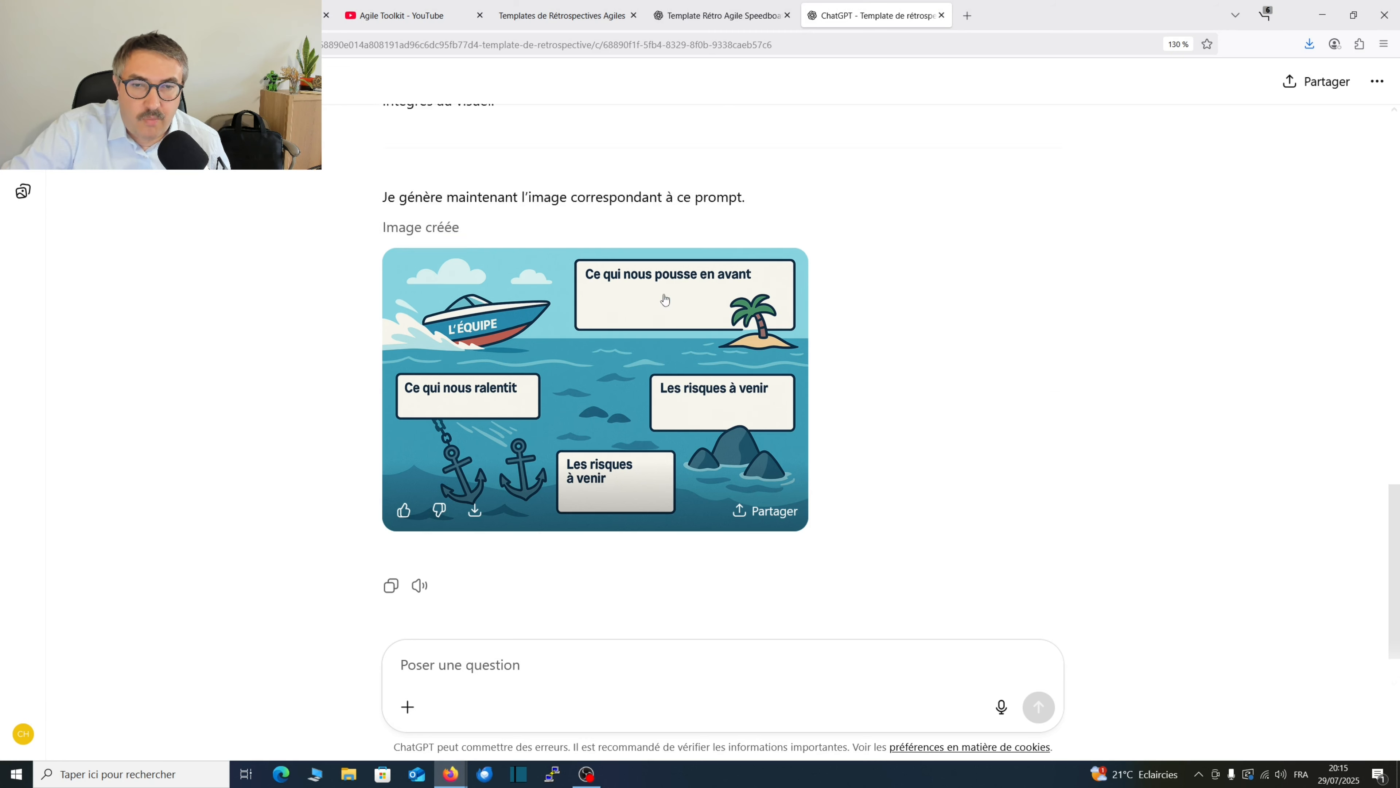
Leave the Speedboat conversation and open the "Template de rétrospective" GPT for editing.
{"action": "scroll", "coordinate": [664, 299], "scroll_direction": "up", "scroll_amount": 8}
{"action": "scroll", "coordinate": [619, 324], "scroll_direction": "up", "scroll_amount": 15}
{"action": "left_click", "coordinate": [1377, 81]}
{"action": "left_click", "coordinate": [1133, 120]}
{"action": "left_click", "coordinate": [149, 82]}
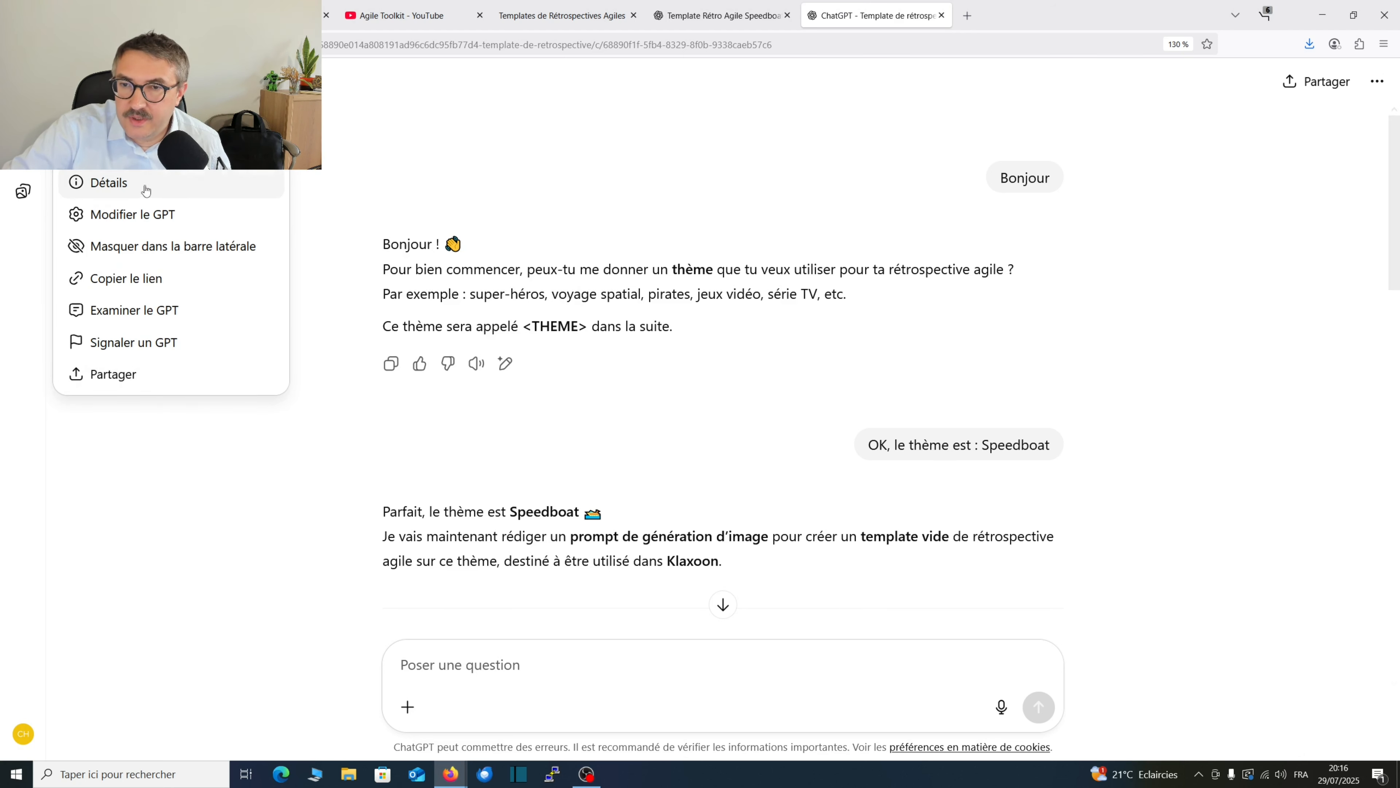
{"action": "left_click", "coordinate": [148, 82]}
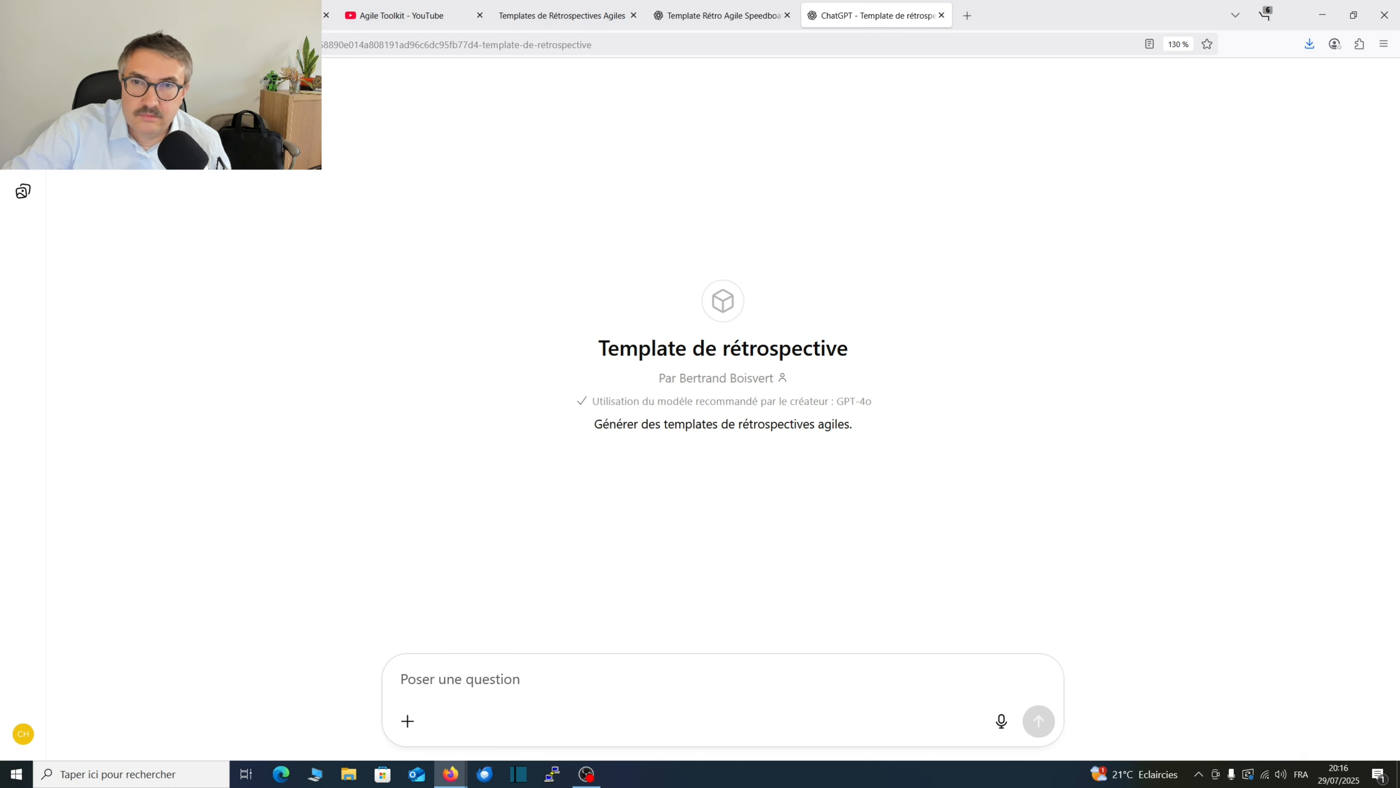
{"action": "left_click", "coordinate": [148, 83]}
{"action": "left_click", "coordinate": [185, 216]}
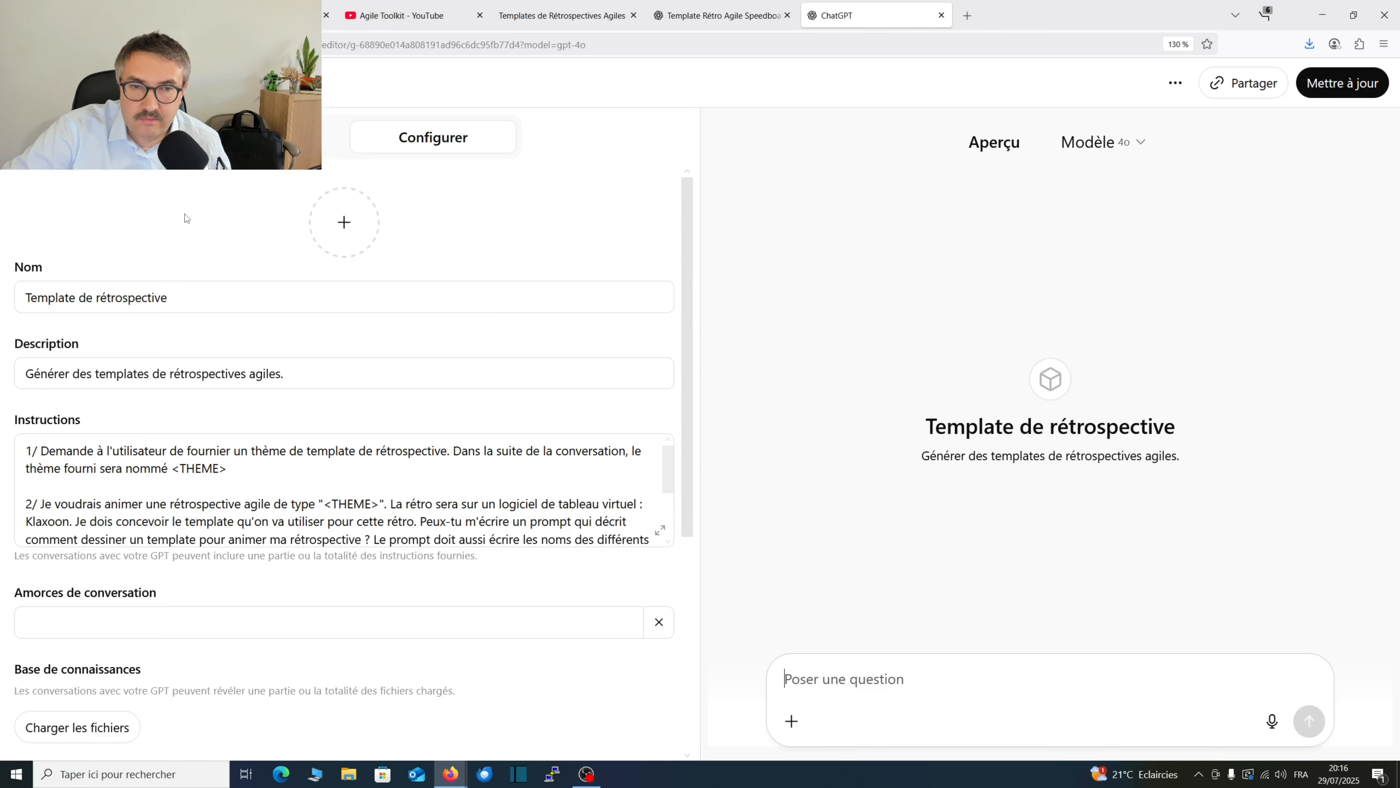
Delete "Le prompt doit aussi écrire les noms des différents éléments dessinés sur le template." from the GPT's instructions and update the GPT.
{"action": "scroll", "coordinate": [343, 437], "scroll_direction": "down", "scroll_amount": 3}
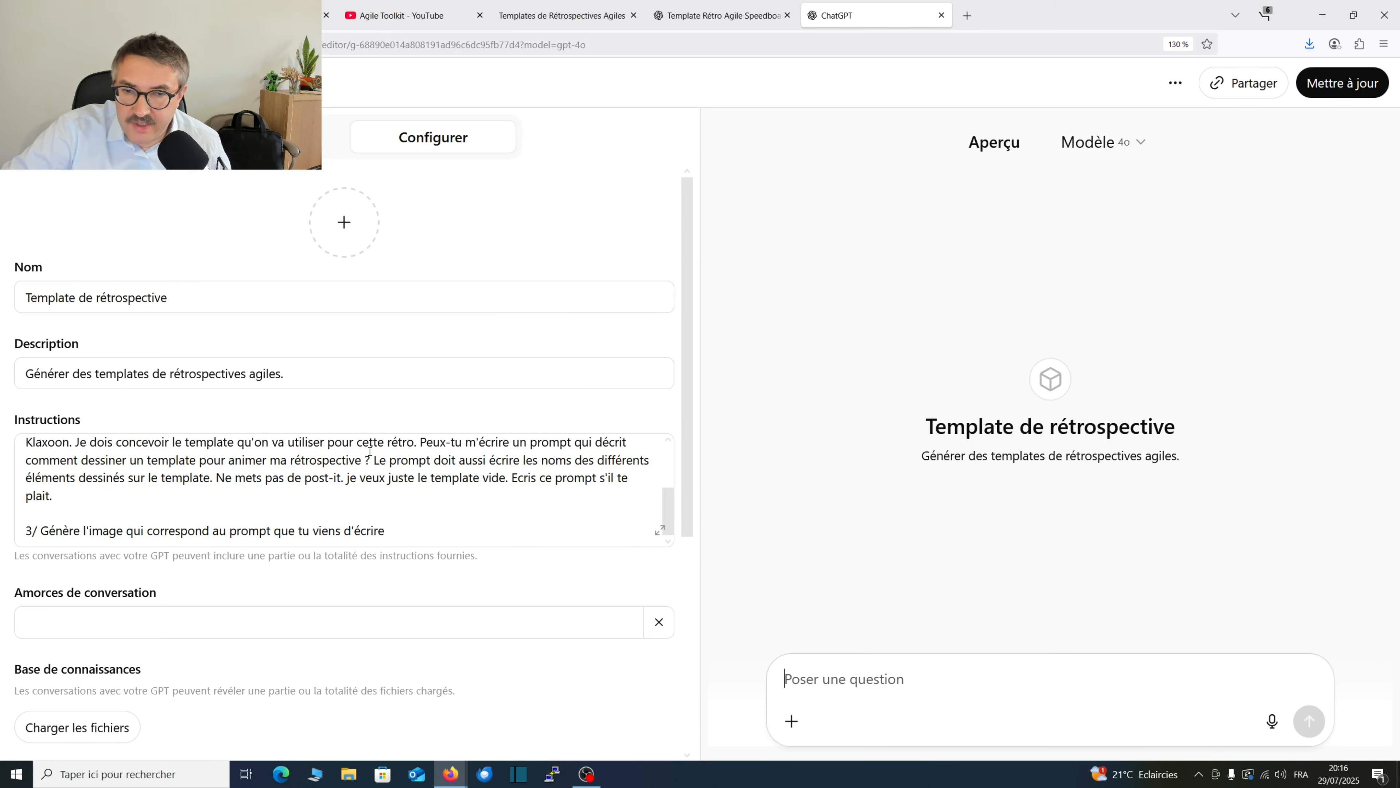
{"action": "left_click", "coordinate": [375, 462]}
{"action": "left_click_drag", "start_coordinate": [375, 461], "coordinate": [215, 478]}
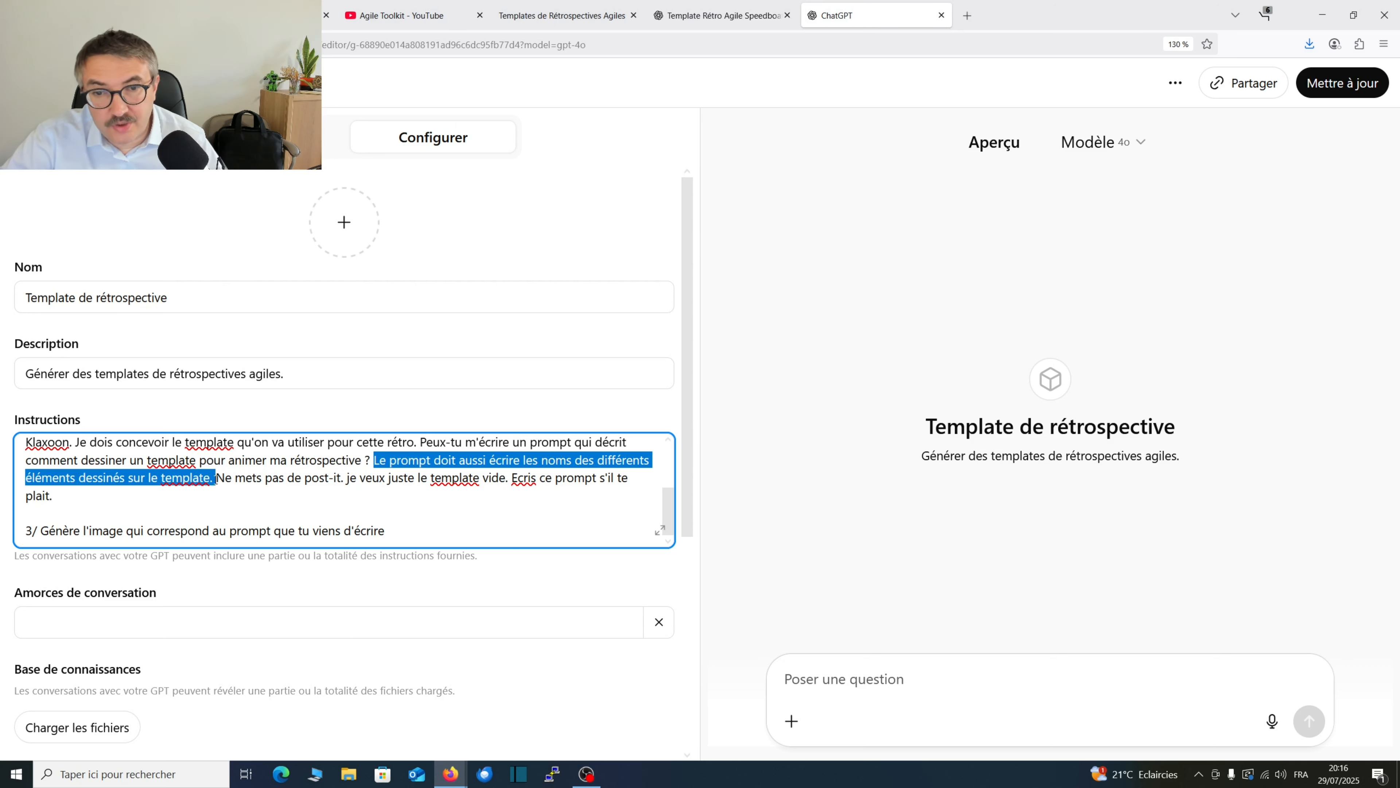
{"action": "key", "text": "BackSpace"}
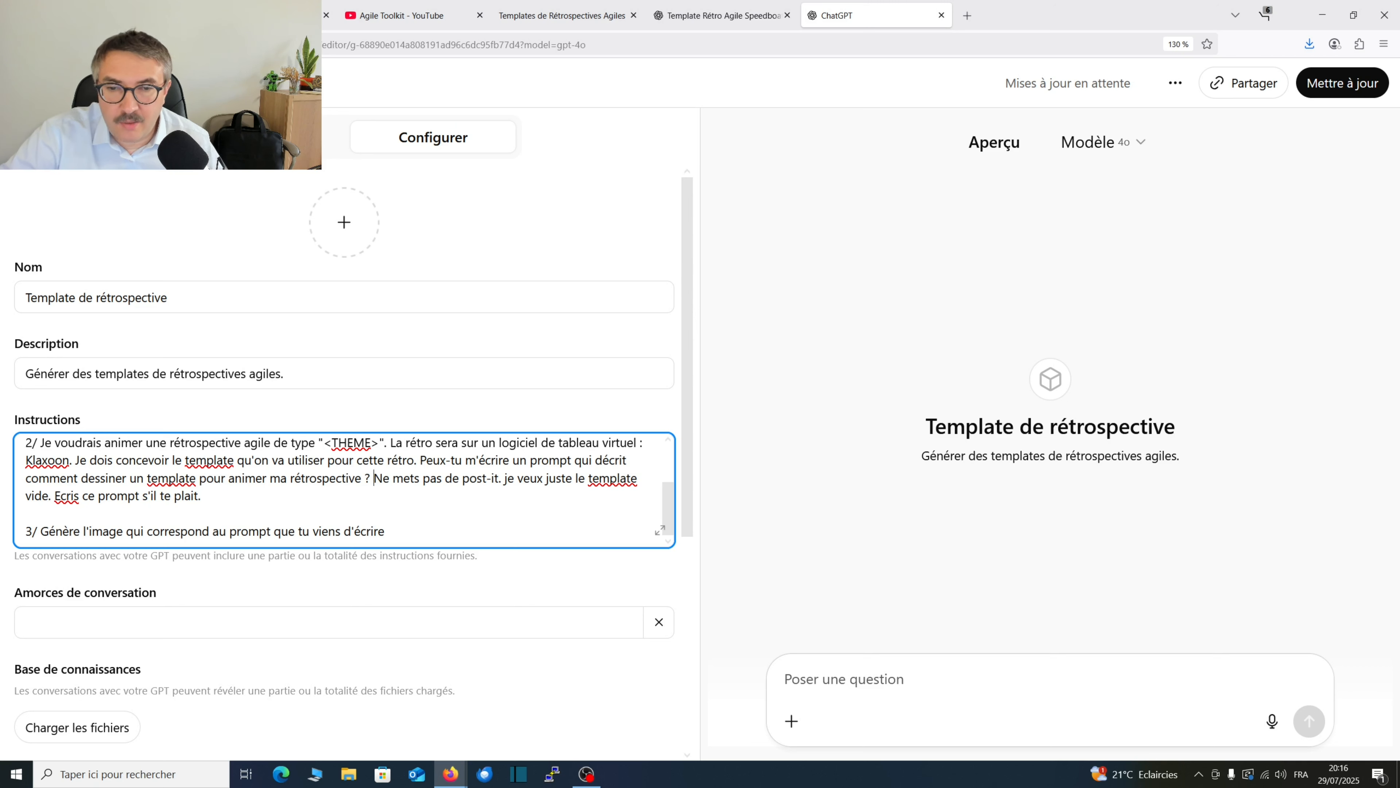
{"action": "left_click", "coordinate": [1301, 87]}
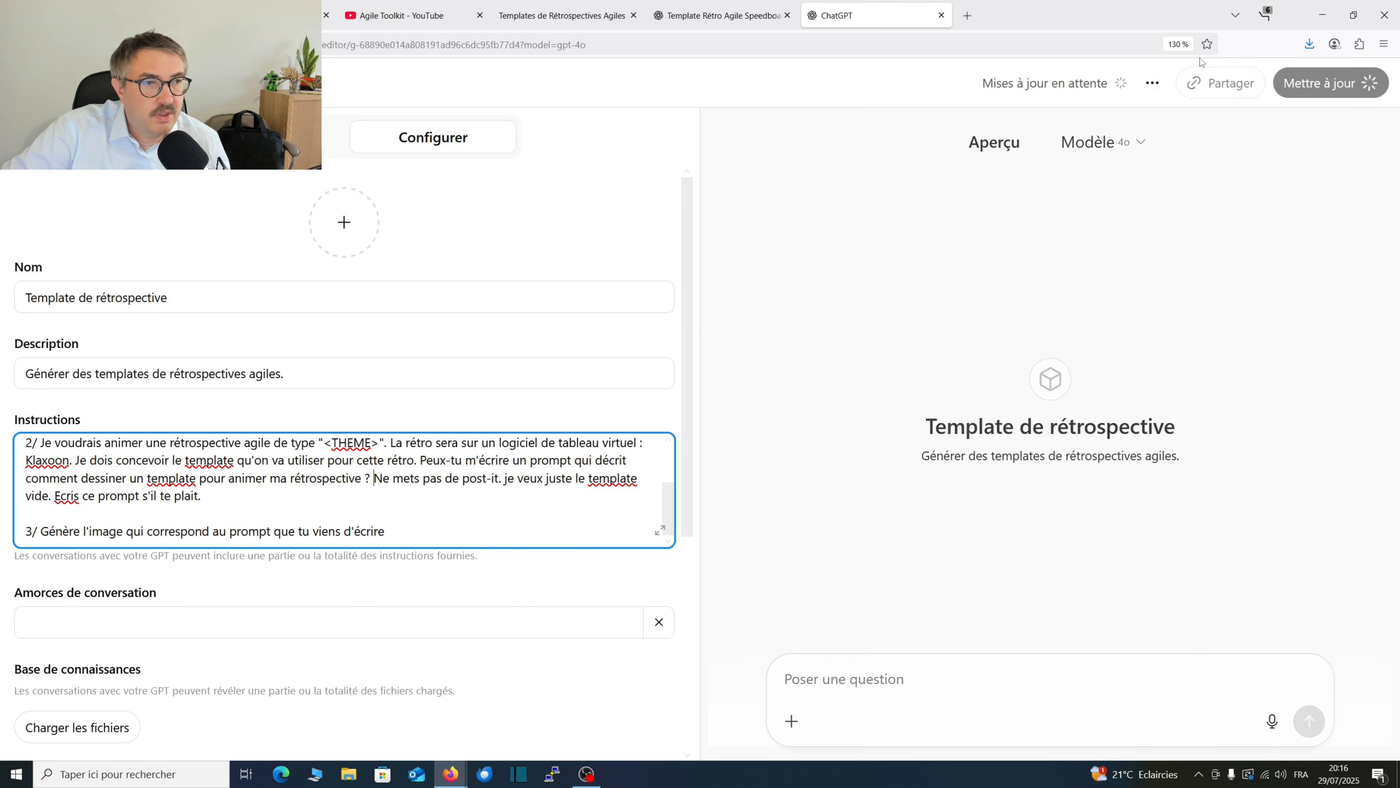
{"action": "left_click", "coordinate": [1326, 85]}
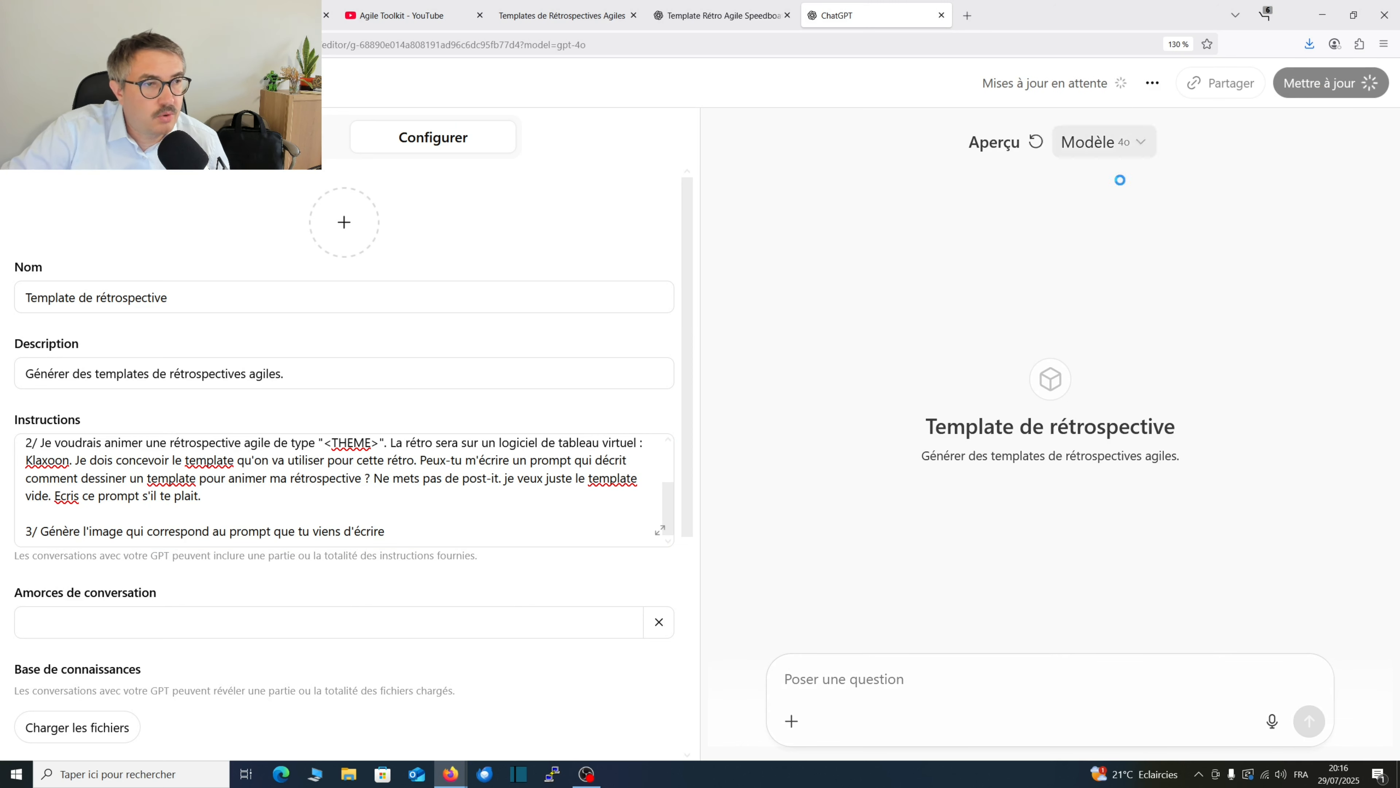
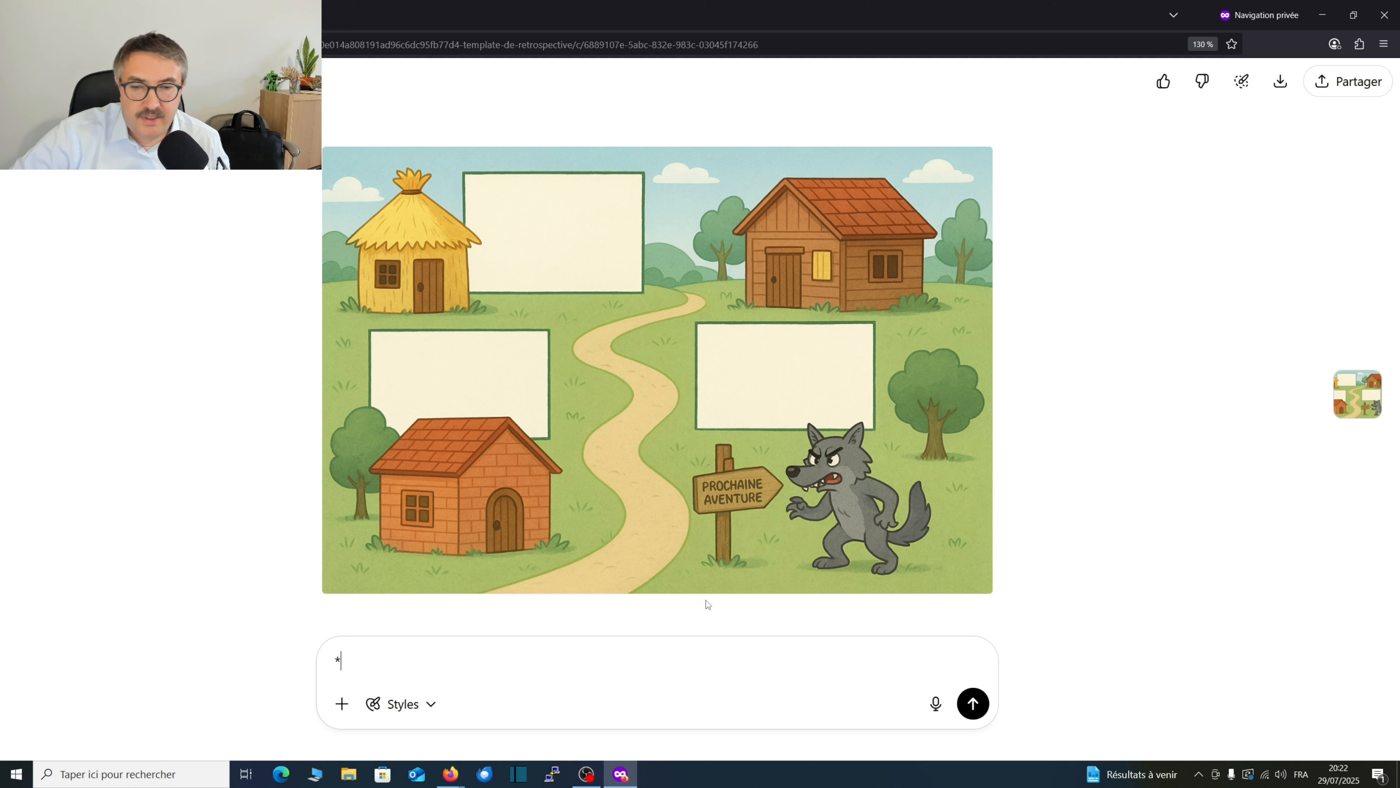
Switch to the retrospective templates web page and view the "Rétrospective des Trois Petits Cochons" template at full size.
{"action": "key", "text": "alt+Tab"}
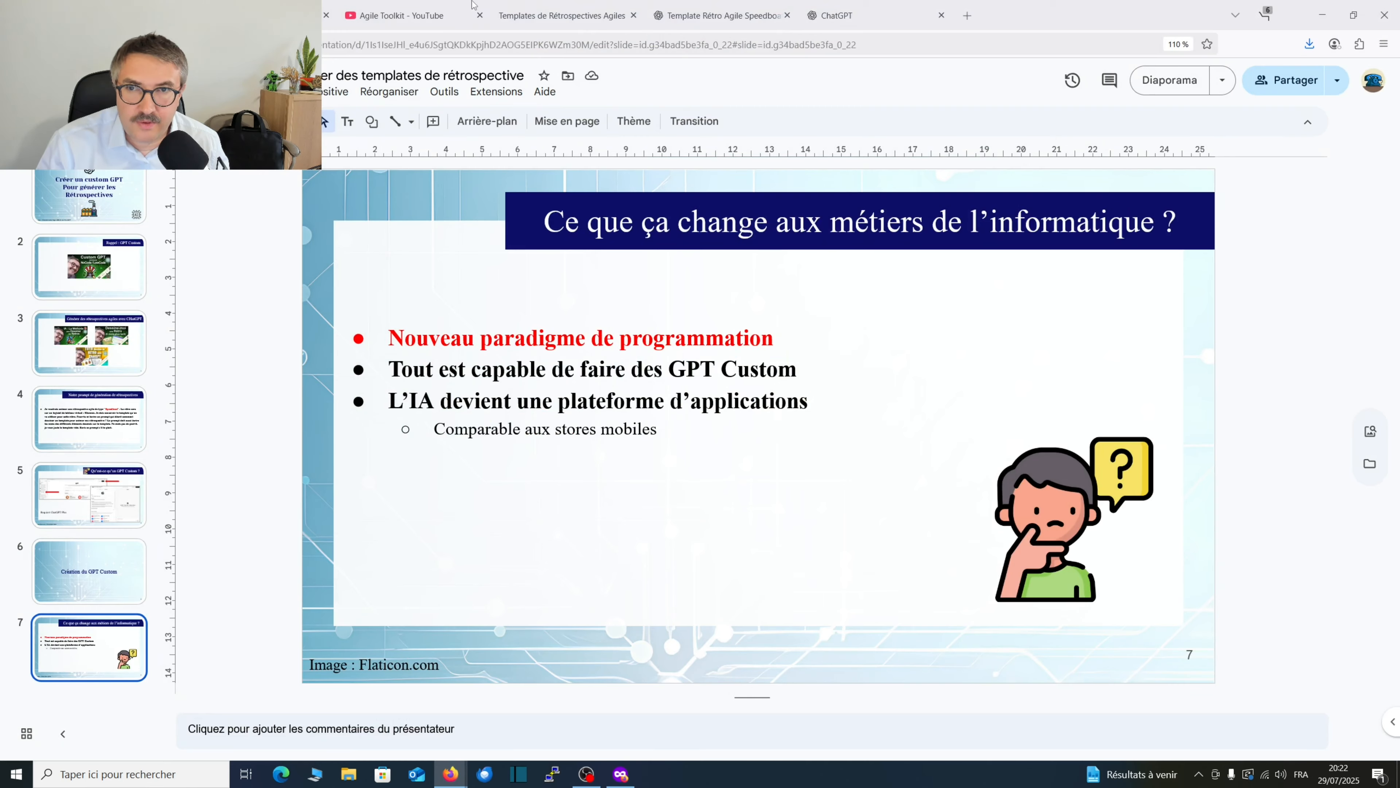
{"action": "left_click", "coordinate": [556, 16]}
{"action": "scroll", "coordinate": [606, 387], "scroll_direction": "down", "scroll_amount": 12}
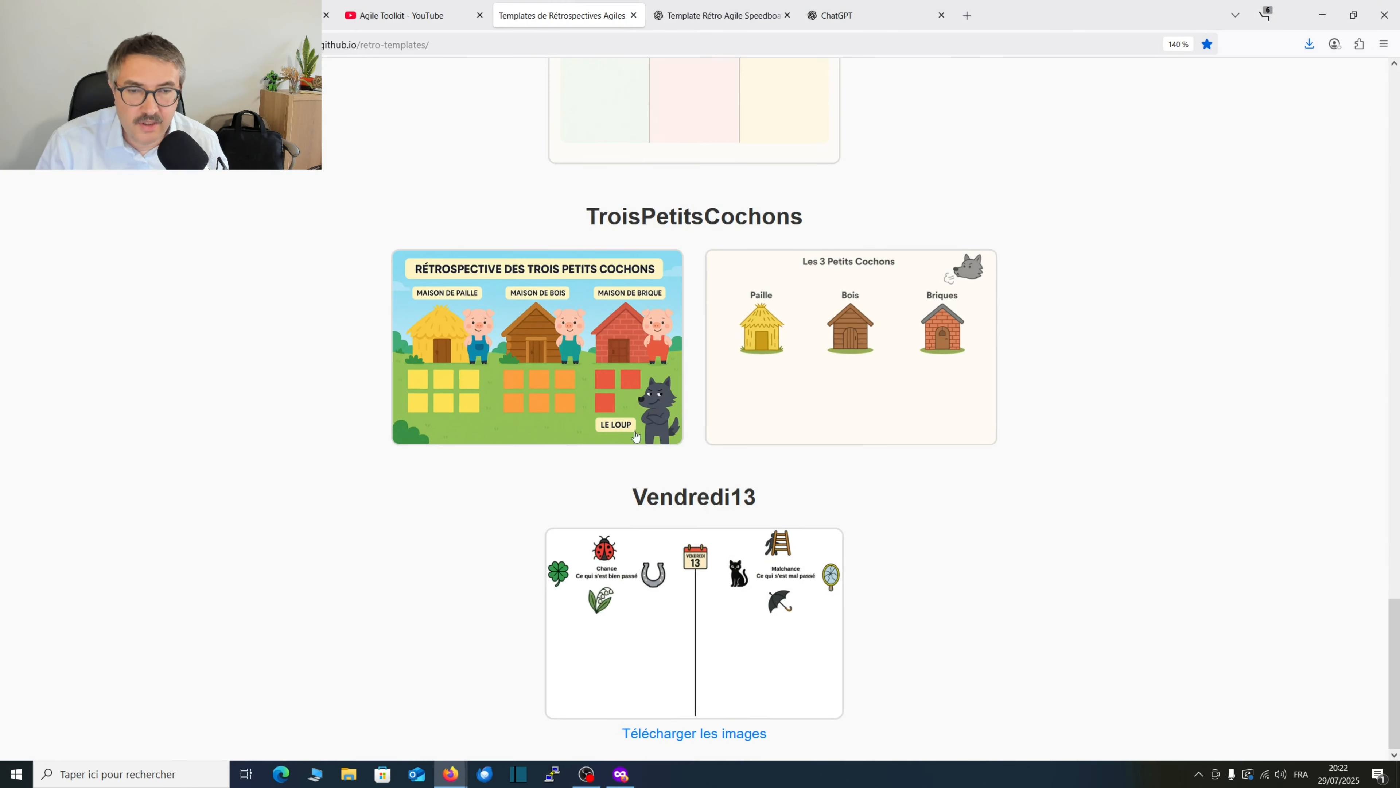
{"action": "left_click", "coordinate": [635, 436]}
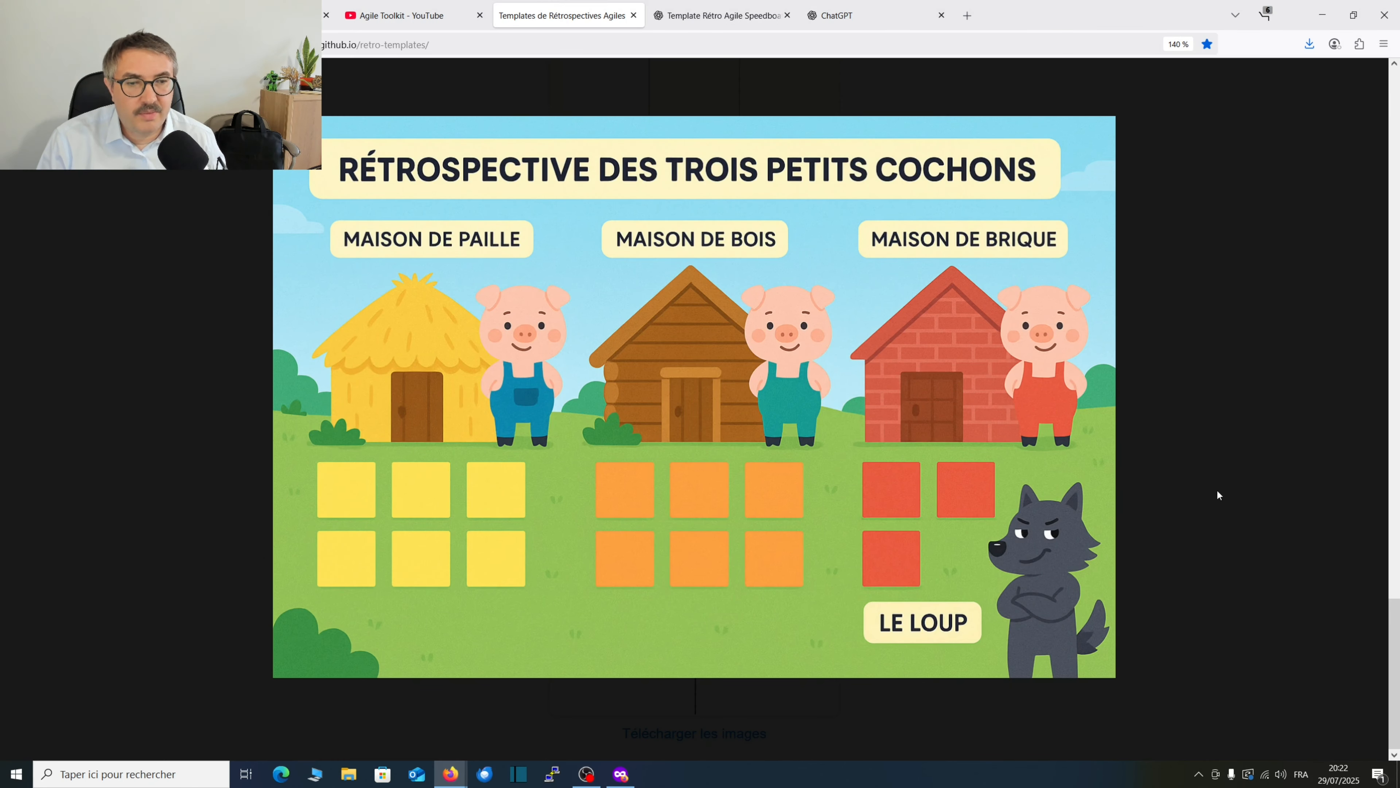
{"action": "left_click", "coordinate": [1128, 383]}
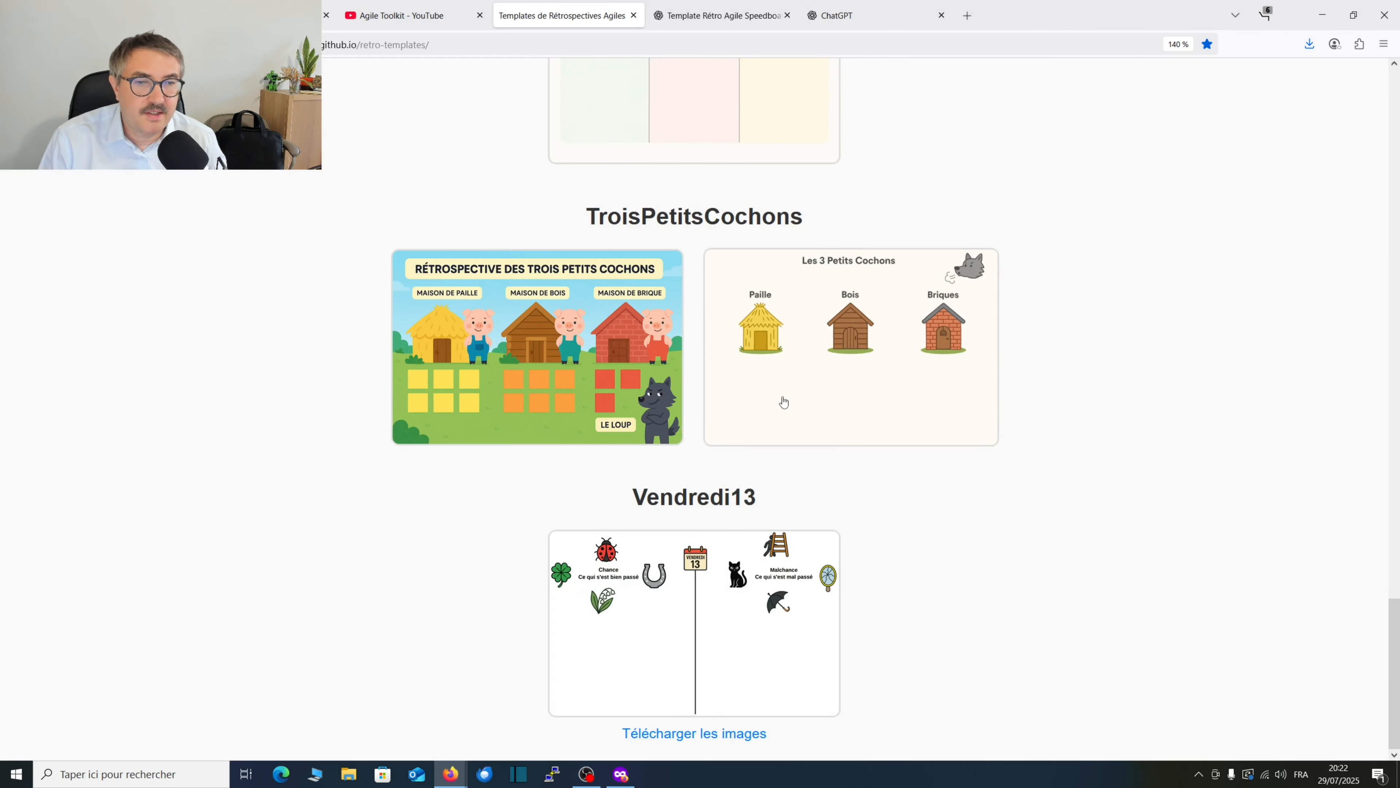
Return to the "Template de rétrospective" GPT in the private browser window and send it the theme "Start/Stop/Continue".
{"action": "left_click", "coordinate": [620, 774]}
{"action": "left_click", "coordinate": [717, 679]}
{"action": "type", "text": "Start/Sto"}
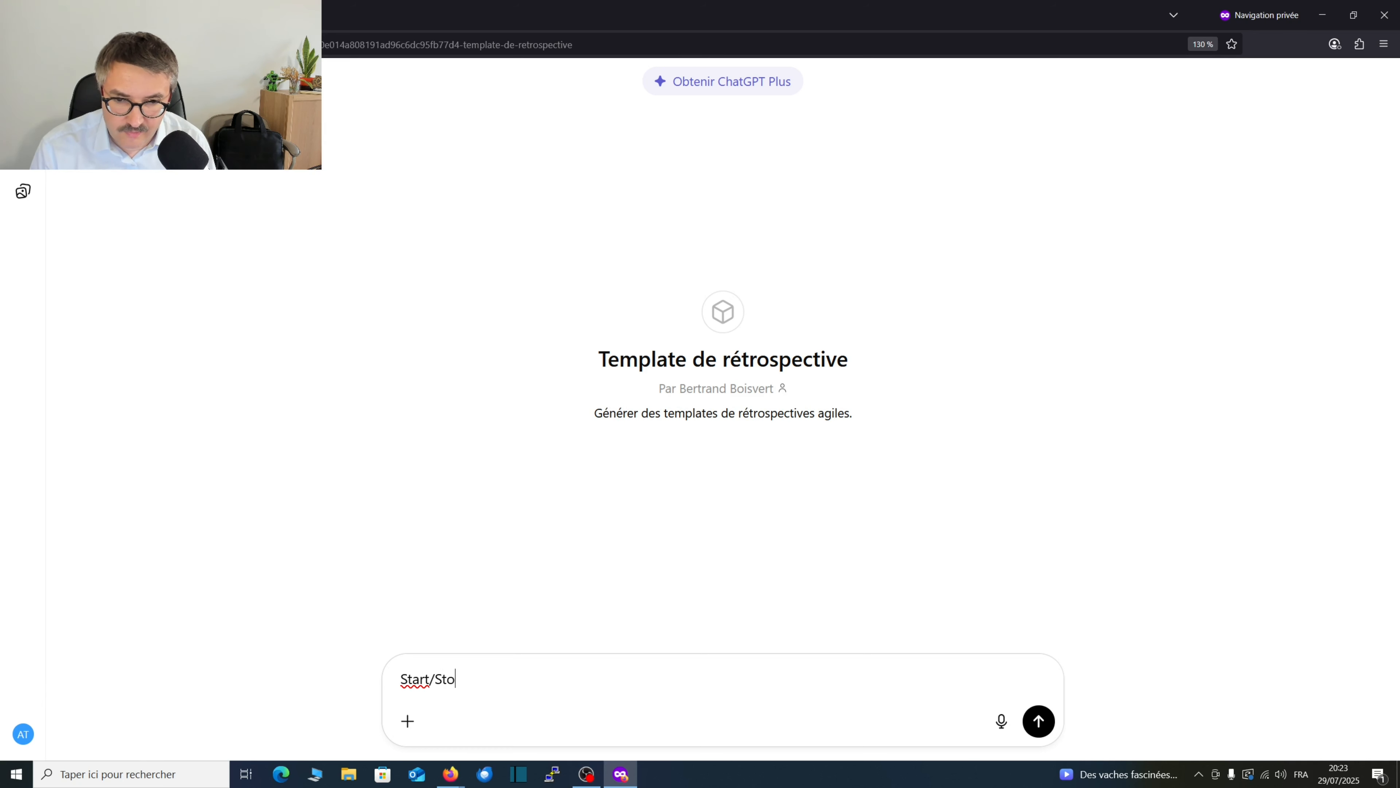
{"action": "type", "text": "p/Cont"}
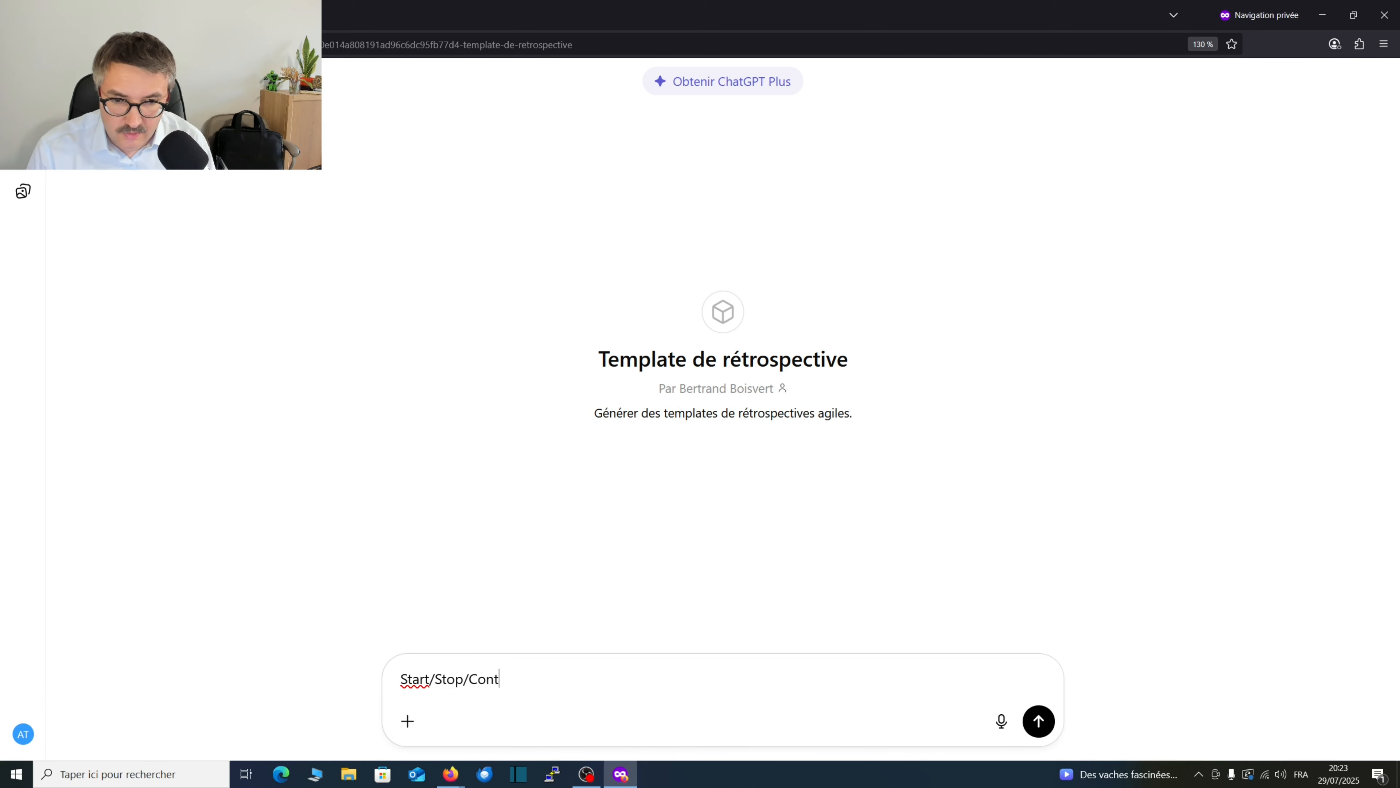
{"action": "type", "text": "inue"}
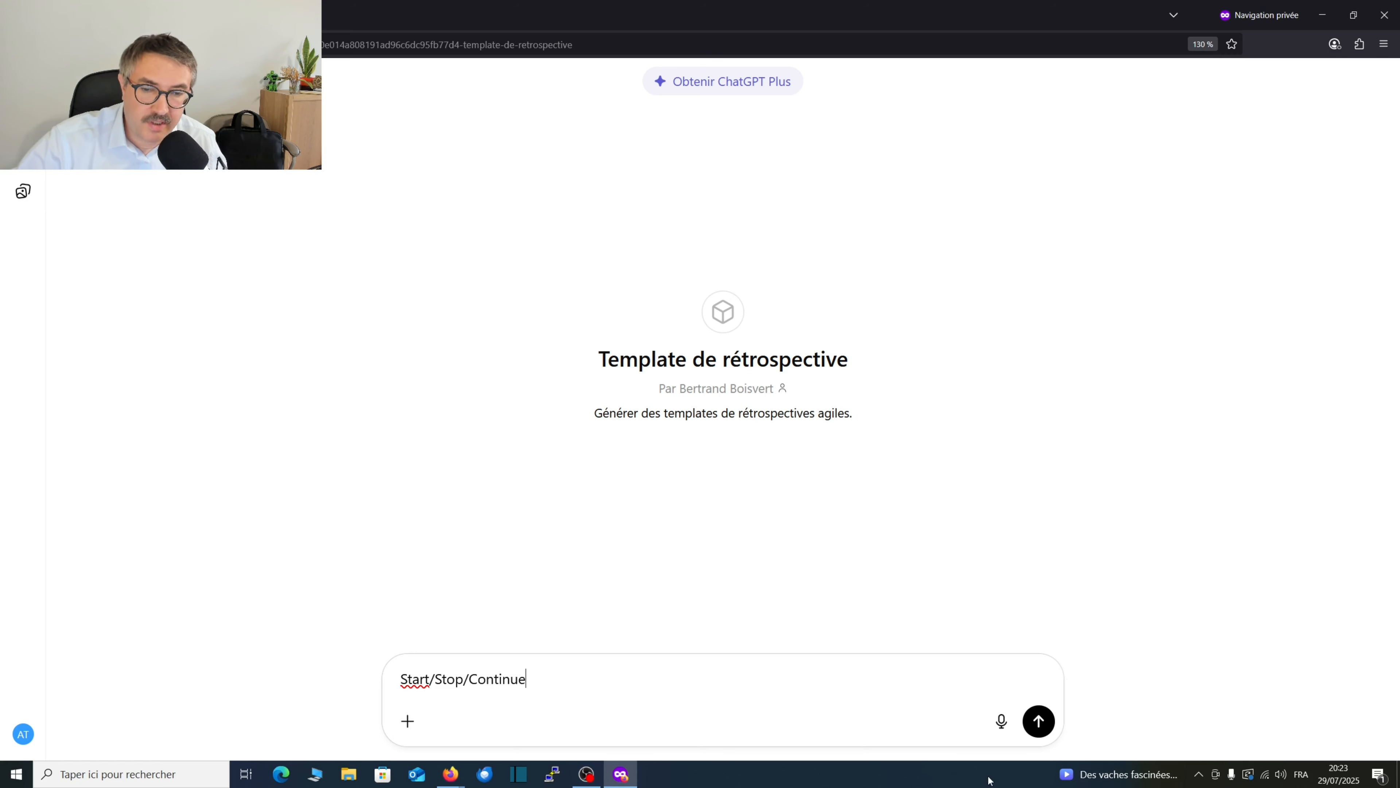
{"action": "left_click", "coordinate": [1038, 720]}
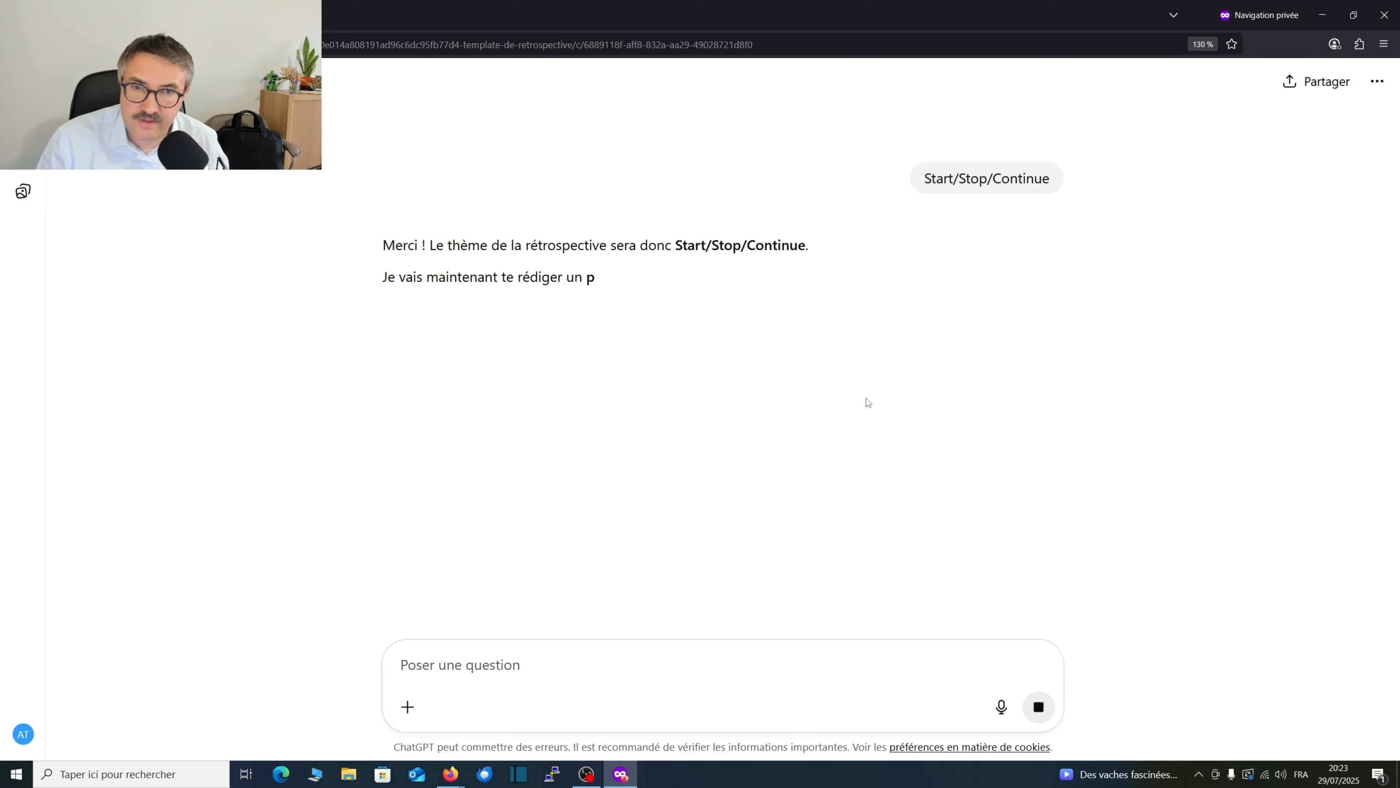
Read the prompt written for the Start/Stop/Continue template and check on its image generation.
{"action": "left_click", "coordinate": [451, 773]}
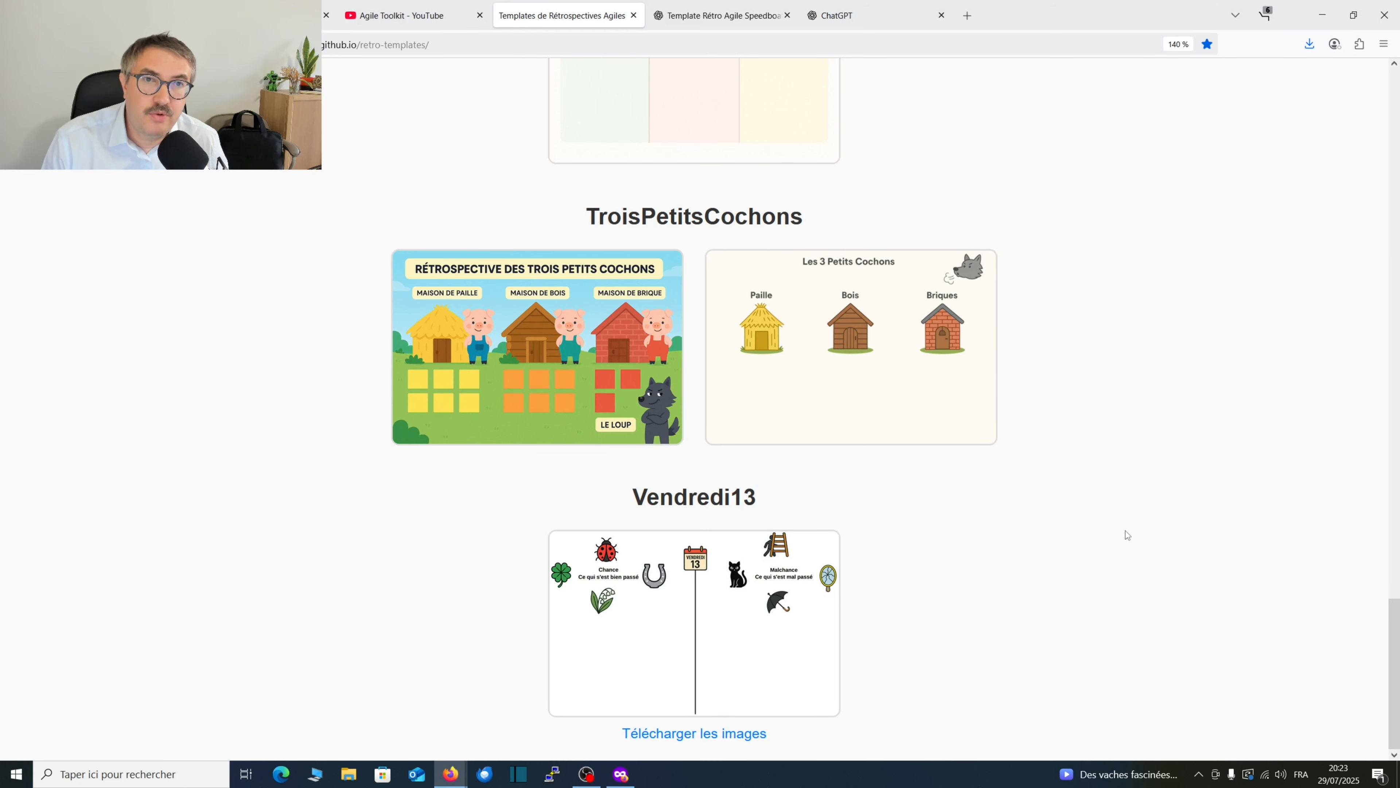
{"action": "key", "text": "alt+Tab"}
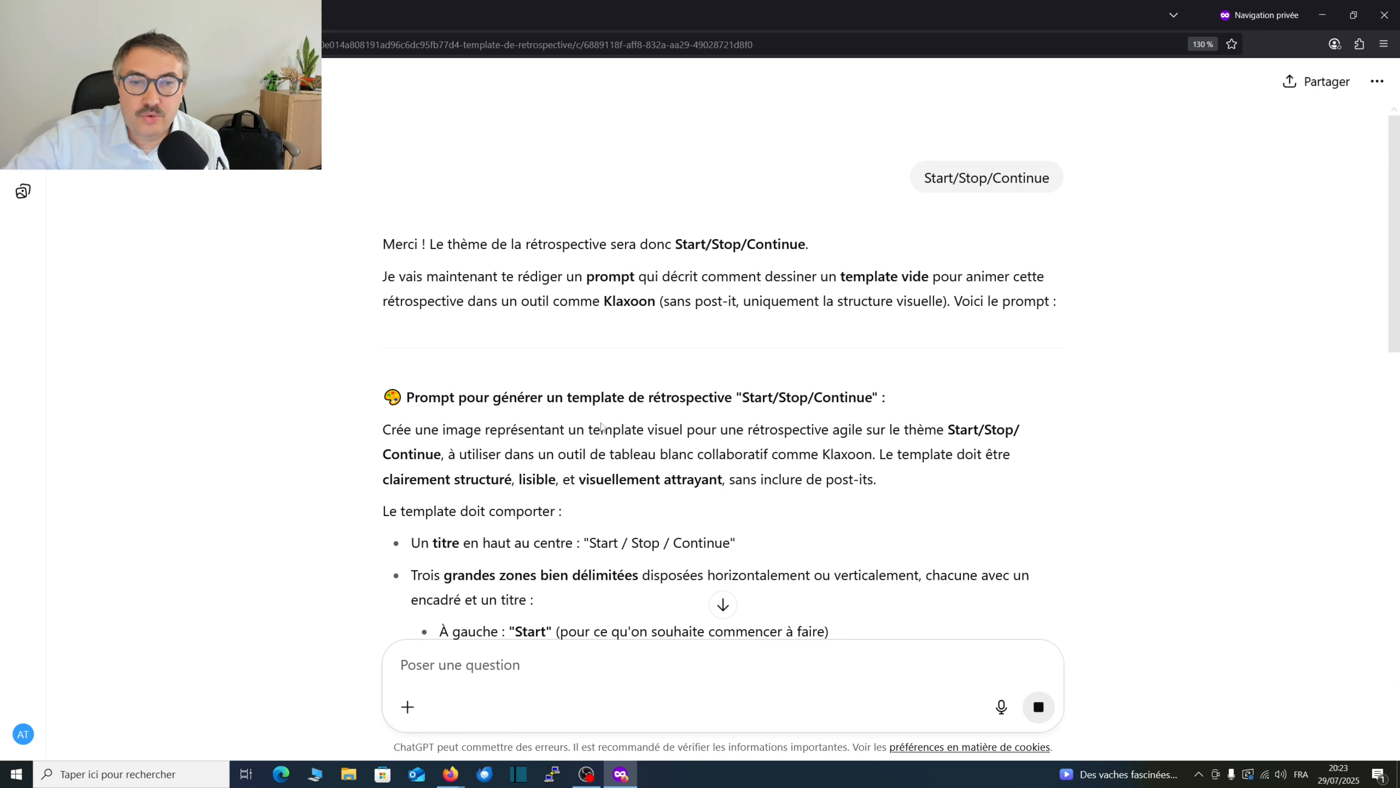
{"action": "scroll", "coordinate": [747, 451], "scroll_direction": "down", "scroll_amount": 10}
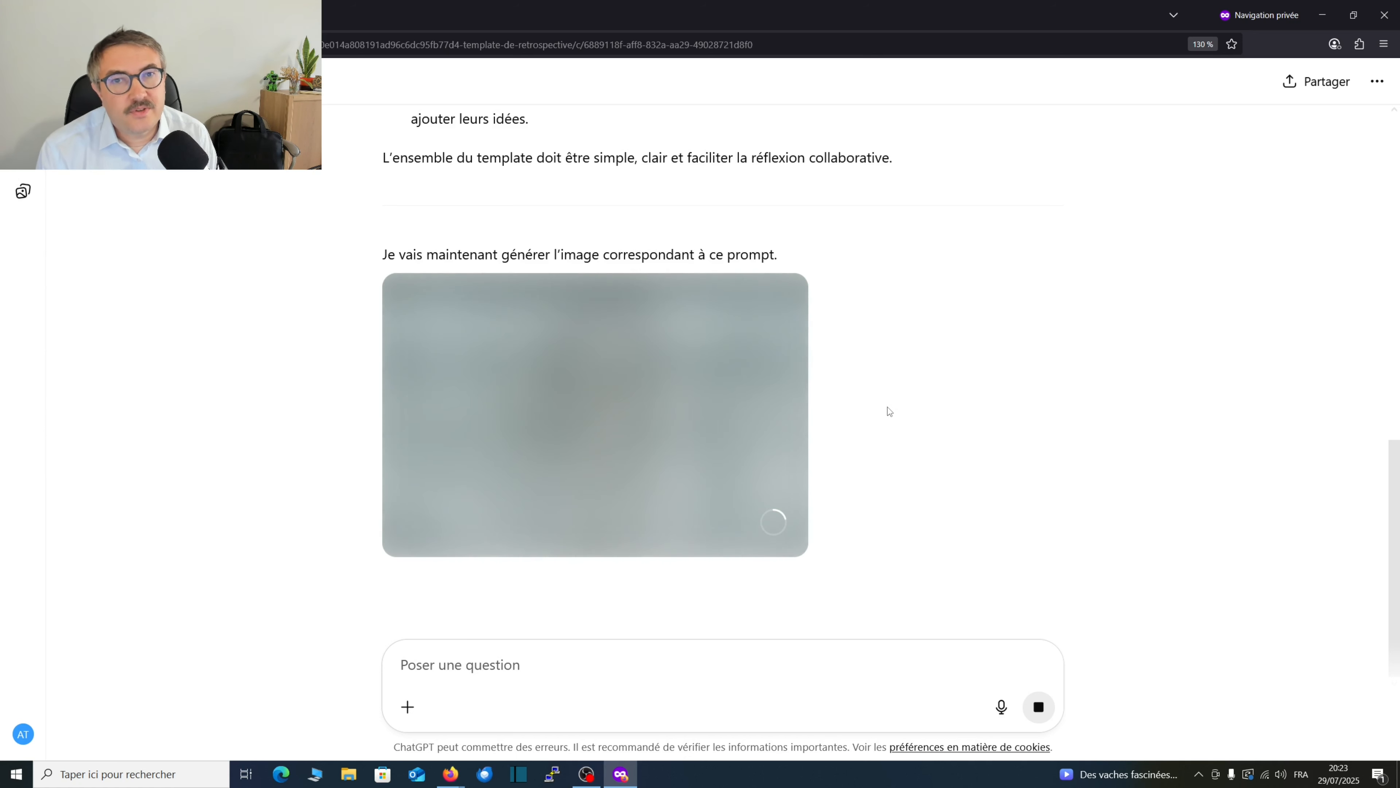
Highlight the web address of the Start/Stop/Continue conversation to point out the GPT's link.
{"action": "left_click", "coordinate": [783, 45]}
{"action": "left_click", "coordinate": [784, 45]}
{"action": "left_click_drag", "start_coordinate": [794, 46], "coordinate": [226, 49]}
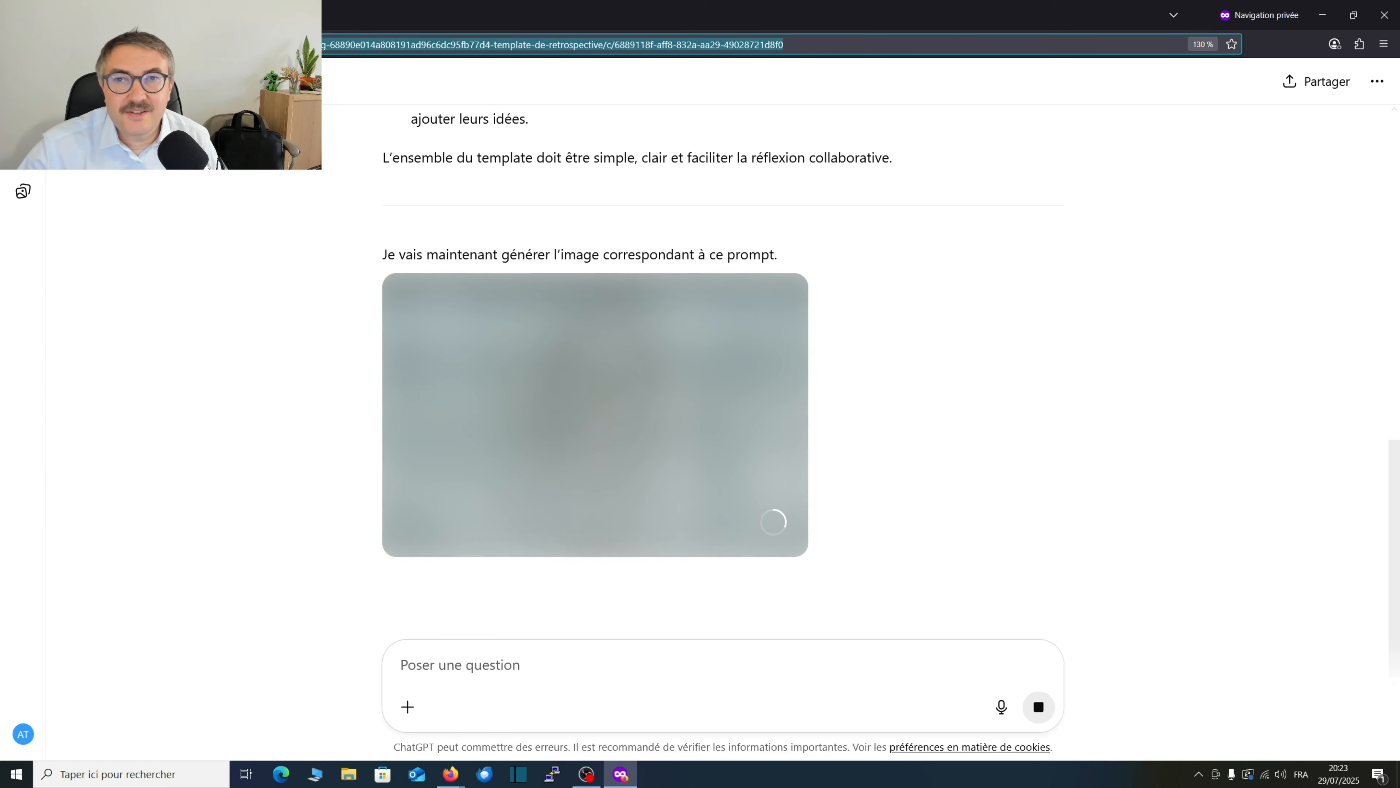
{"action": "left_click", "coordinate": [370, 174]}
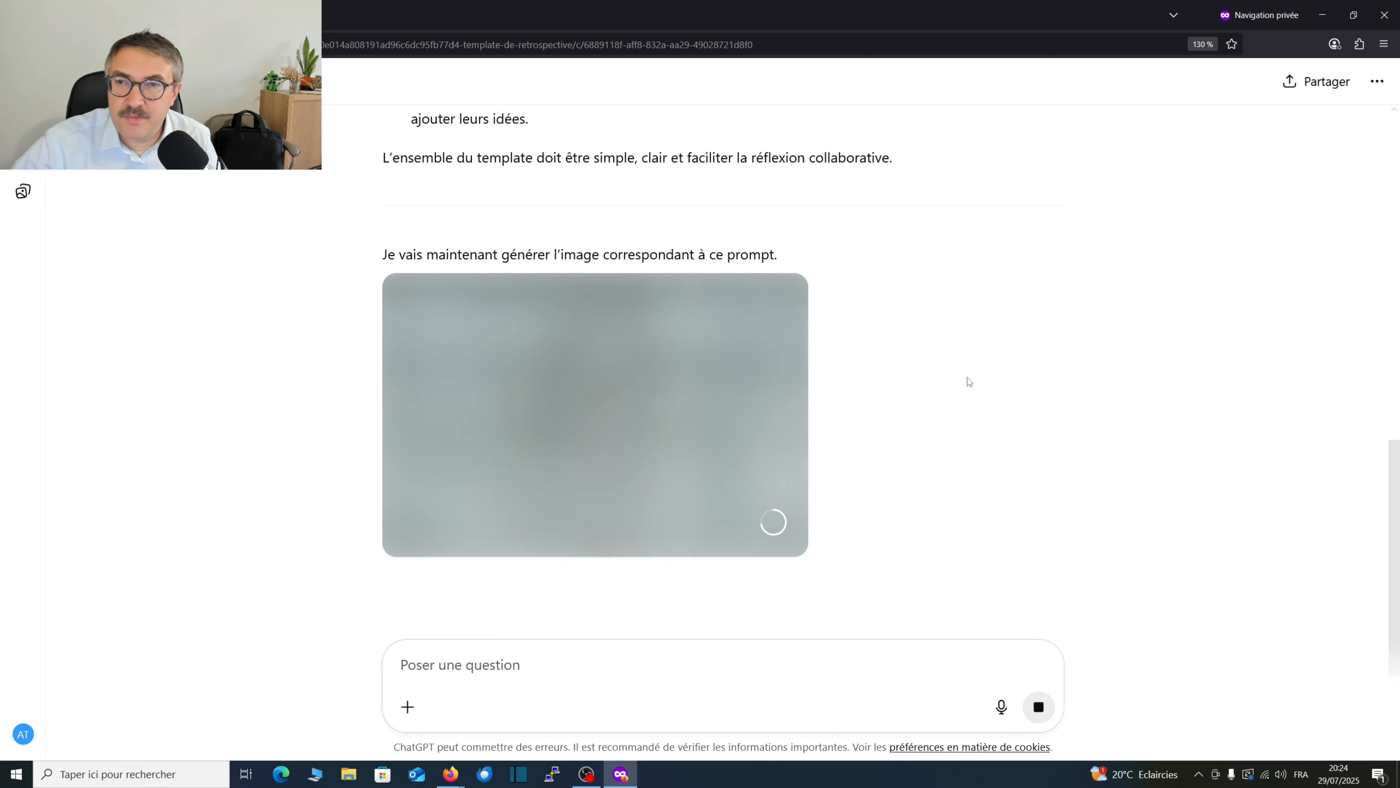
Open the GPT directory from the conversation and search it for "template de rétrospective".
{"action": "left_click", "coordinate": [23, 82]}
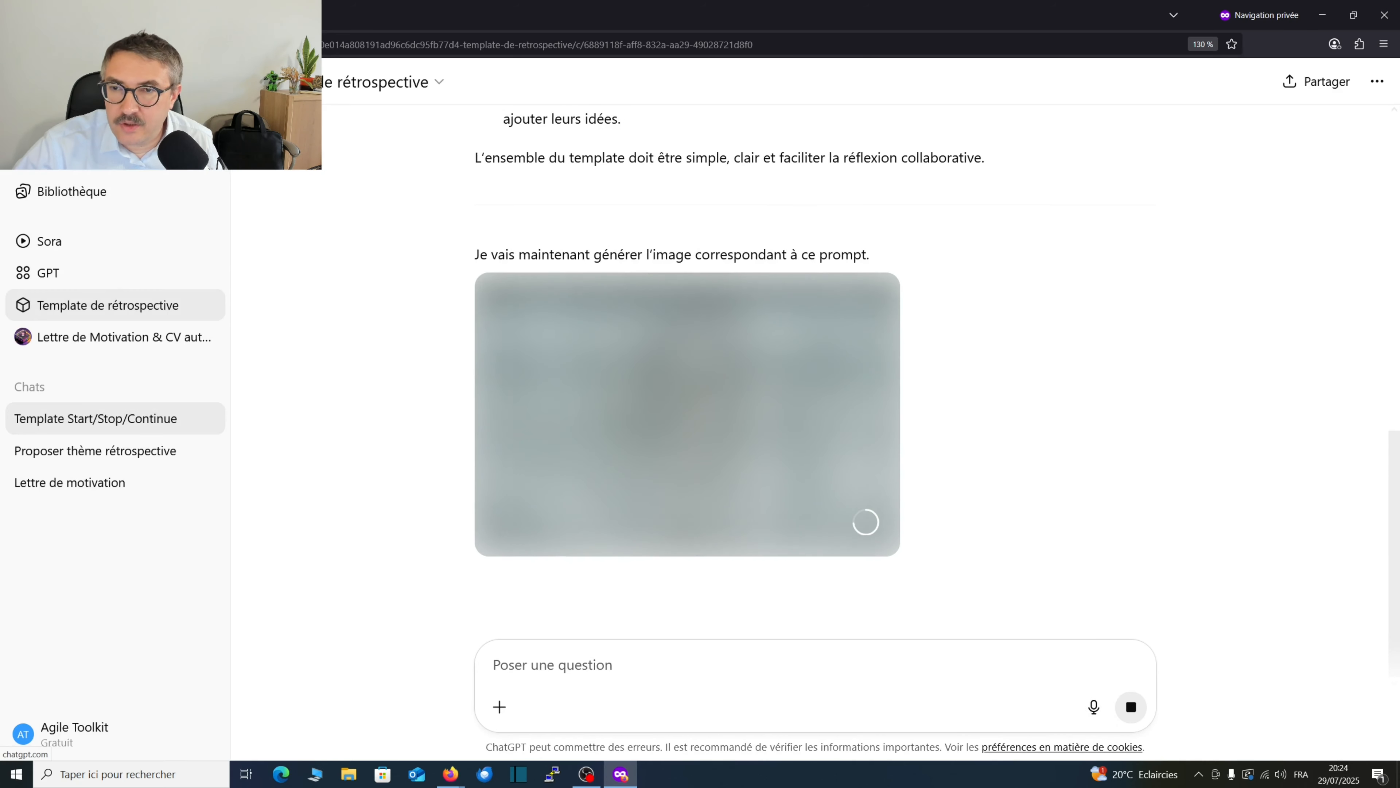
{"action": "left_click", "coordinate": [92, 188]}
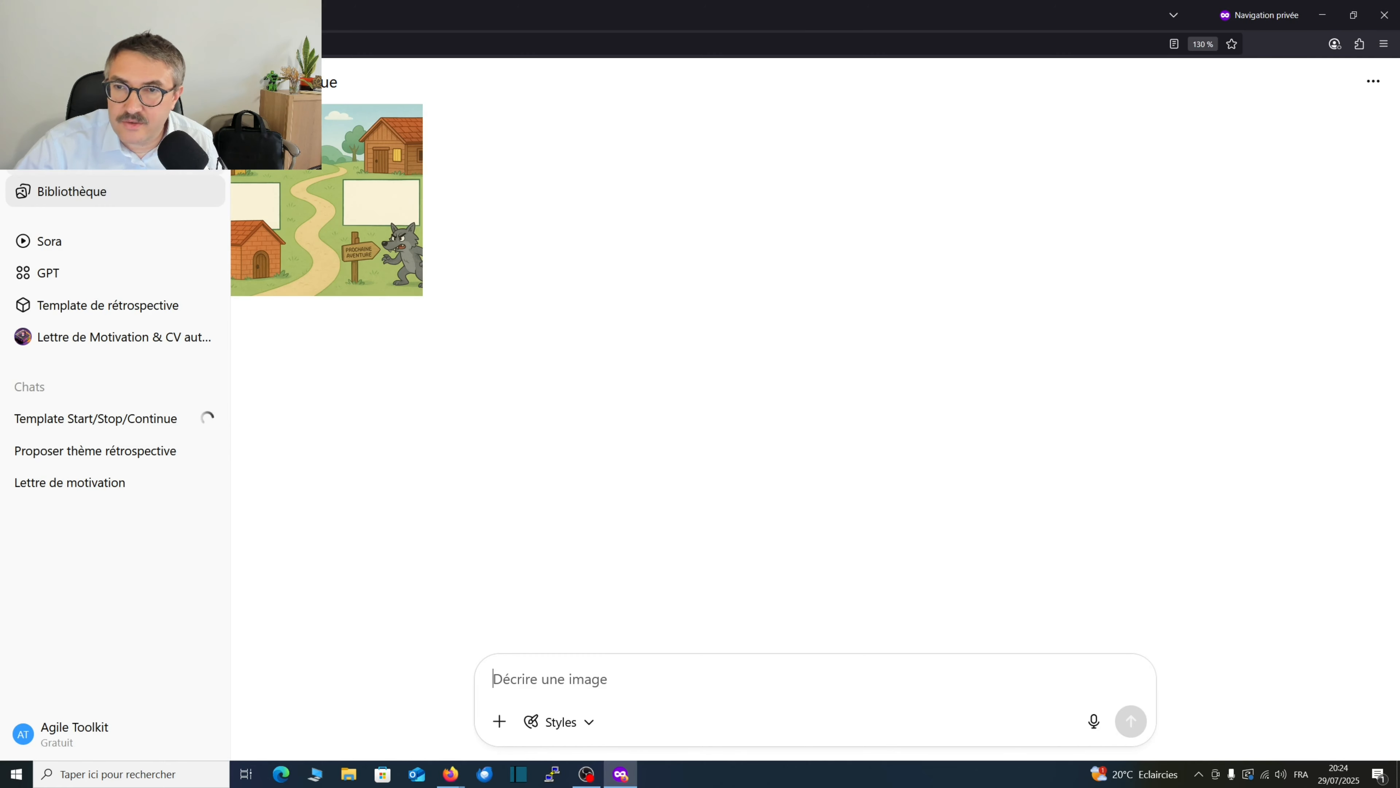
{"action": "left_click", "coordinate": [61, 273]}
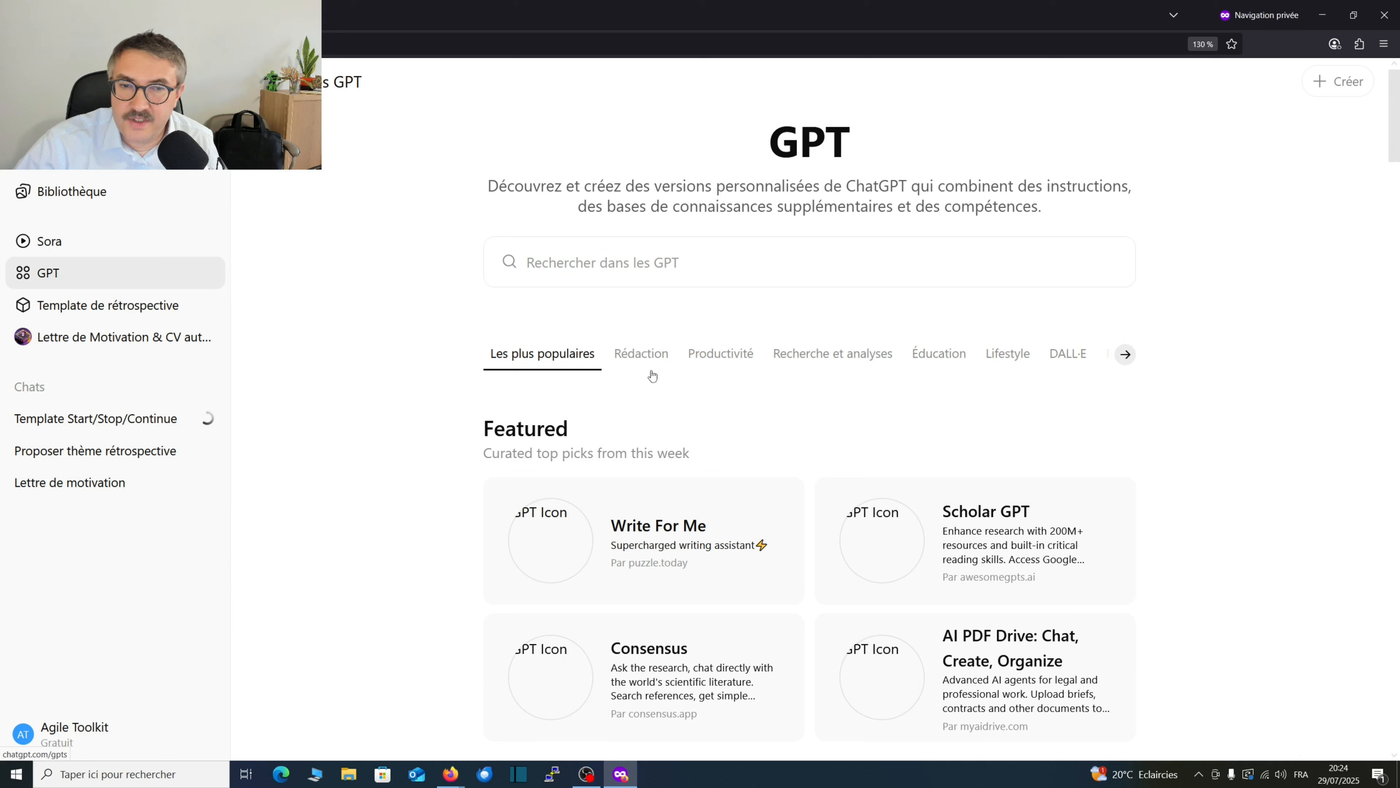
{"action": "left_click", "coordinate": [677, 260]}
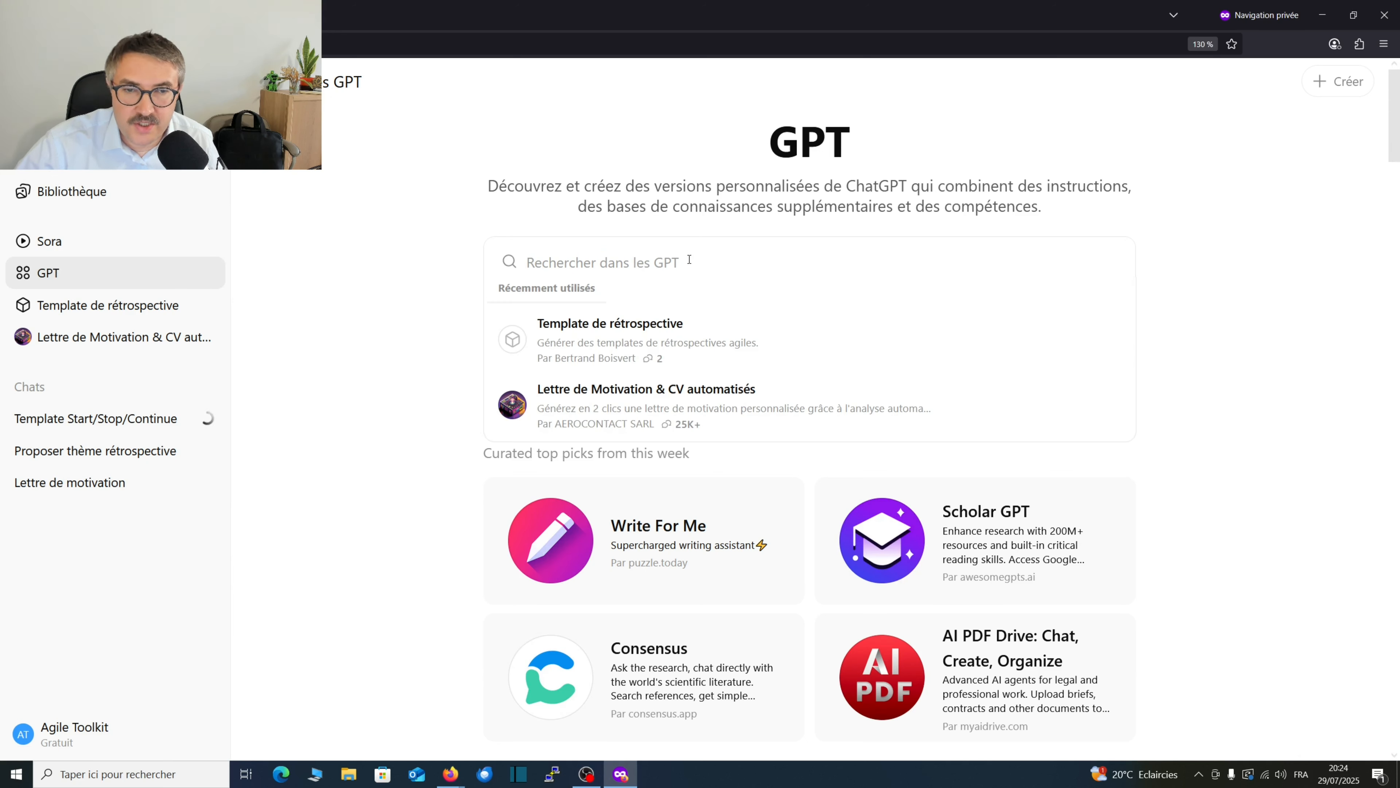
{"action": "type", "text": "templa"}
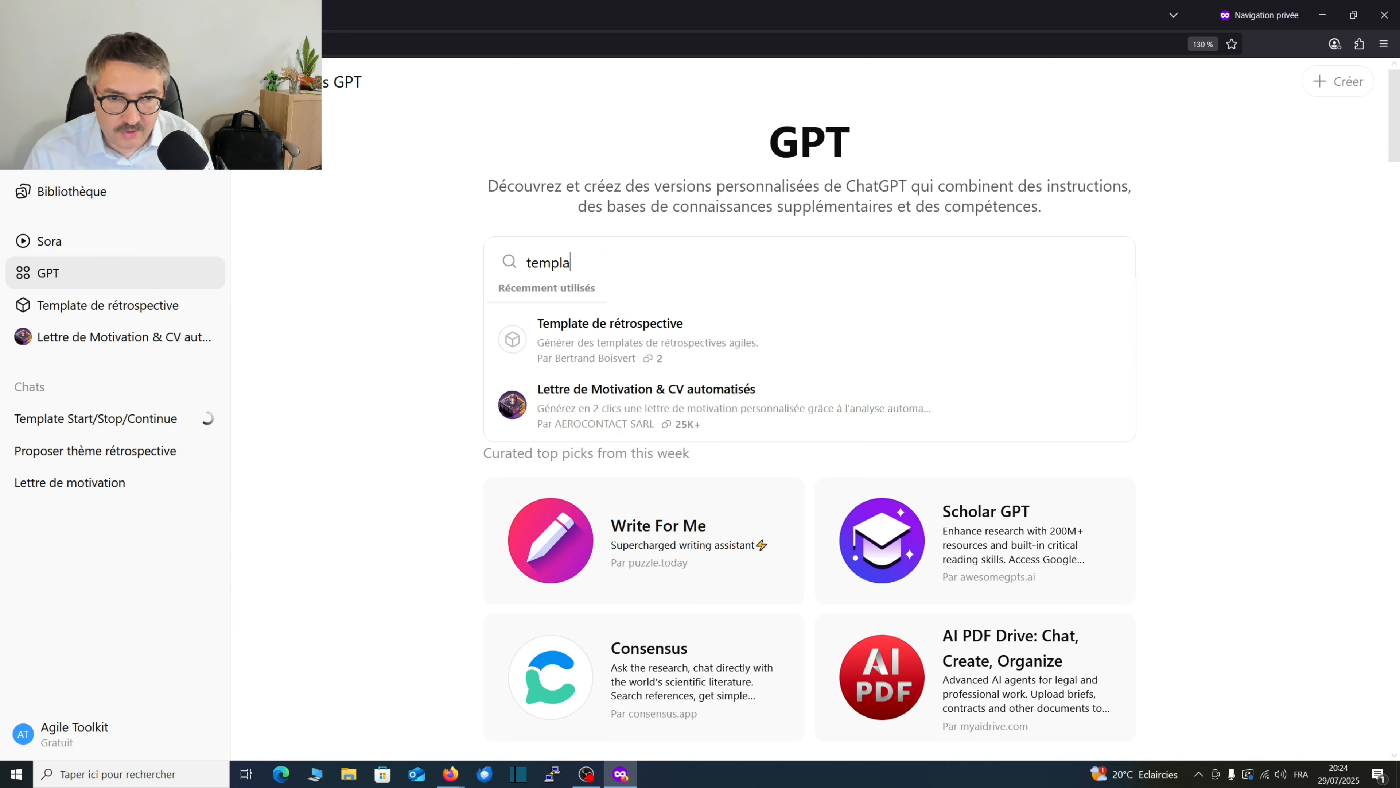
{"action": "type", "text": "te de r"}
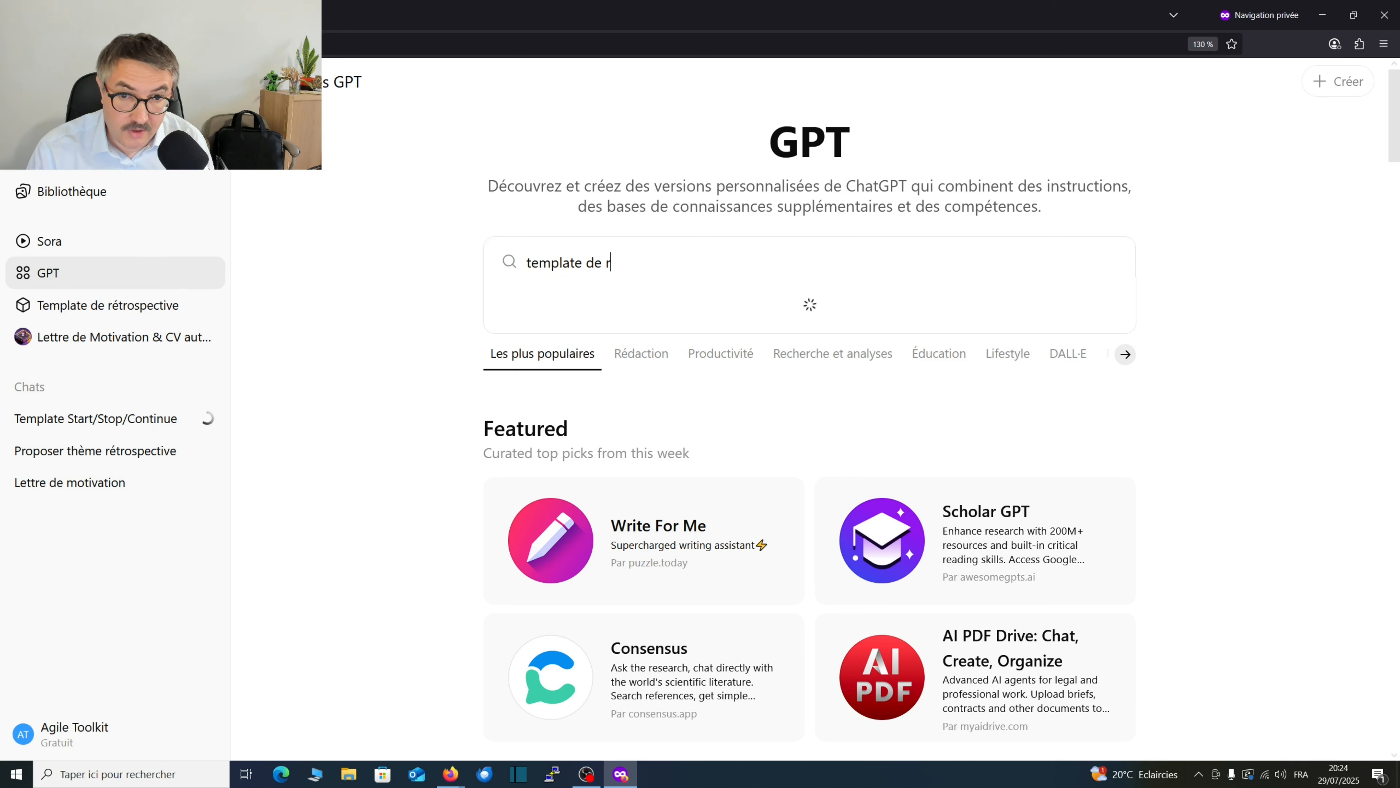
{"action": "type", "text": "étrospect"}
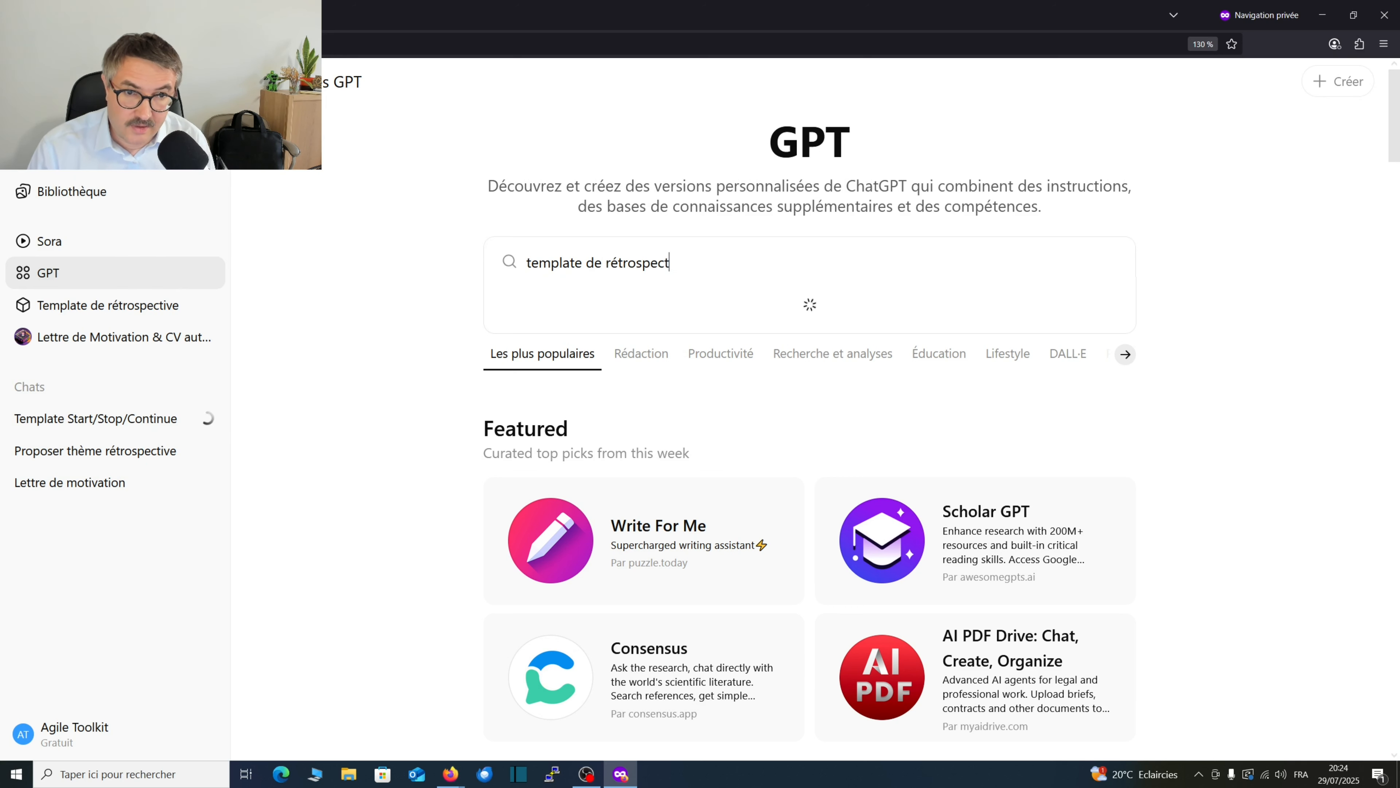
{"action": "type", "text": "ive"}
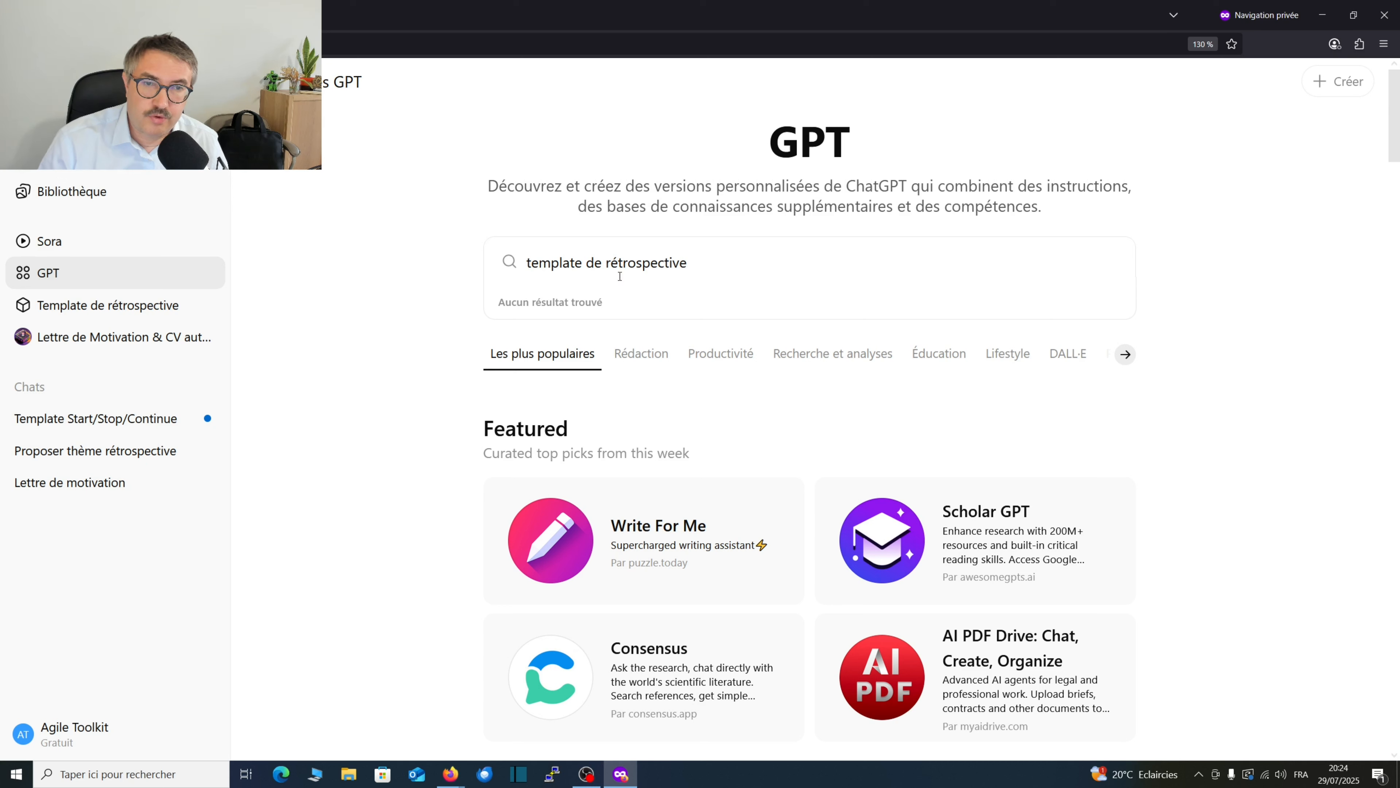
Replace the GPT directory search with "scrum" and look through the matching GPTs.
{"action": "double_click", "coordinate": [620, 276]}
{"action": "left_click_drag", "start_coordinate": [619, 276], "coordinate": [499, 278]}
{"action": "type", "text": "rétr"}
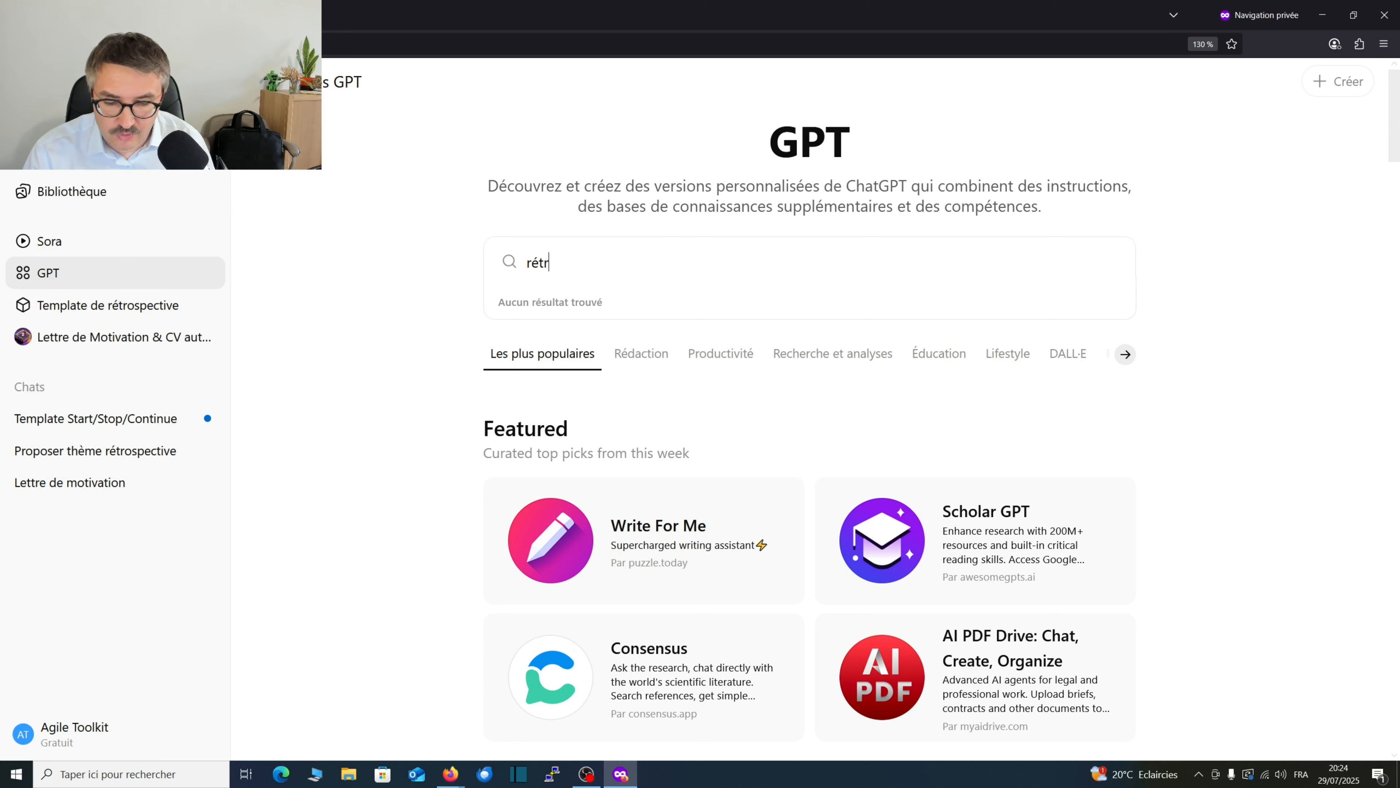
{"action": "key", "text": "BackSpace"}
{"action": "key", "text": "BackSpace"}
{"action": "key", "text": "BackSpace"}
{"action": "key", "text": "BackSpace"}
{"action": "type", "text": "scri"}
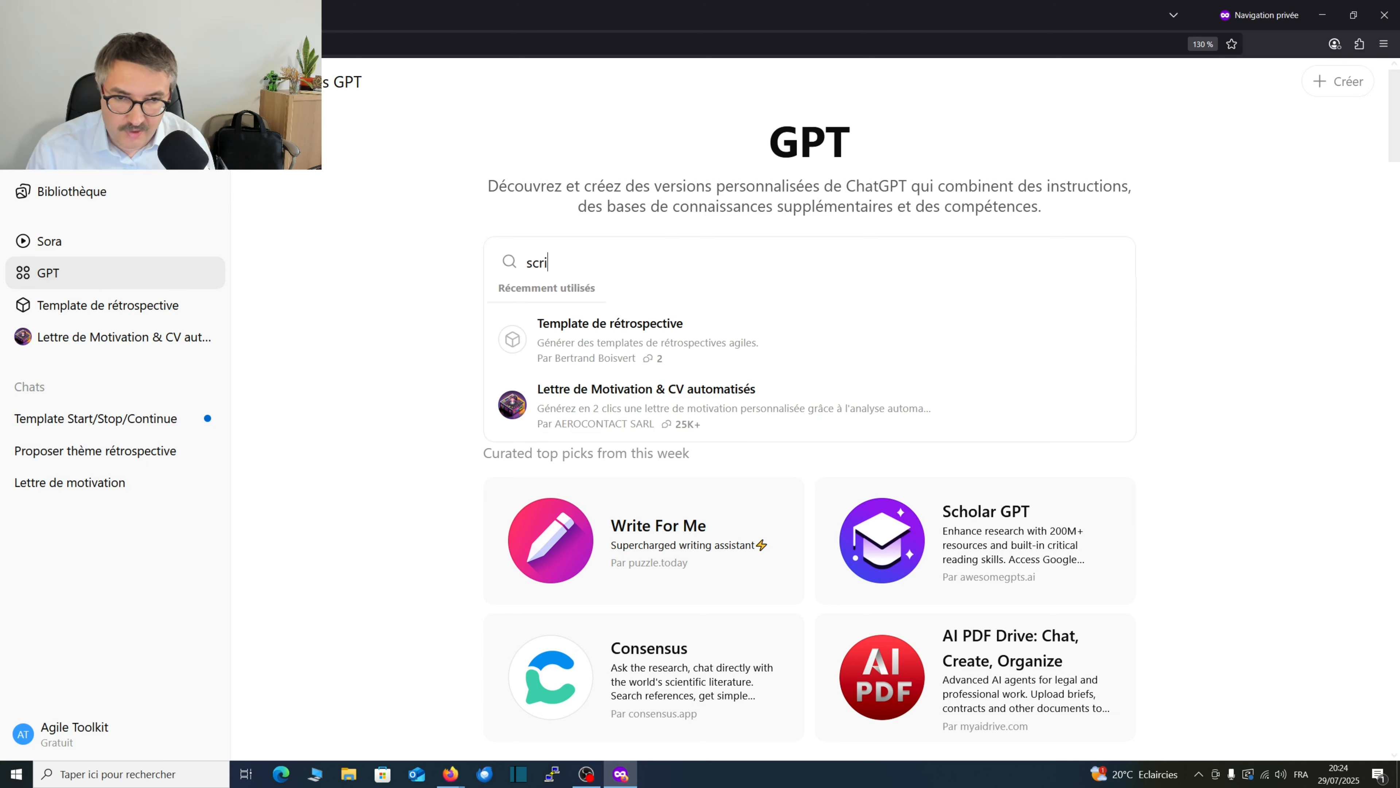
{"action": "key", "text": "BackSpace"}
{"action": "key", "text": "BackSpace"}
{"action": "type", "text": "rum"}
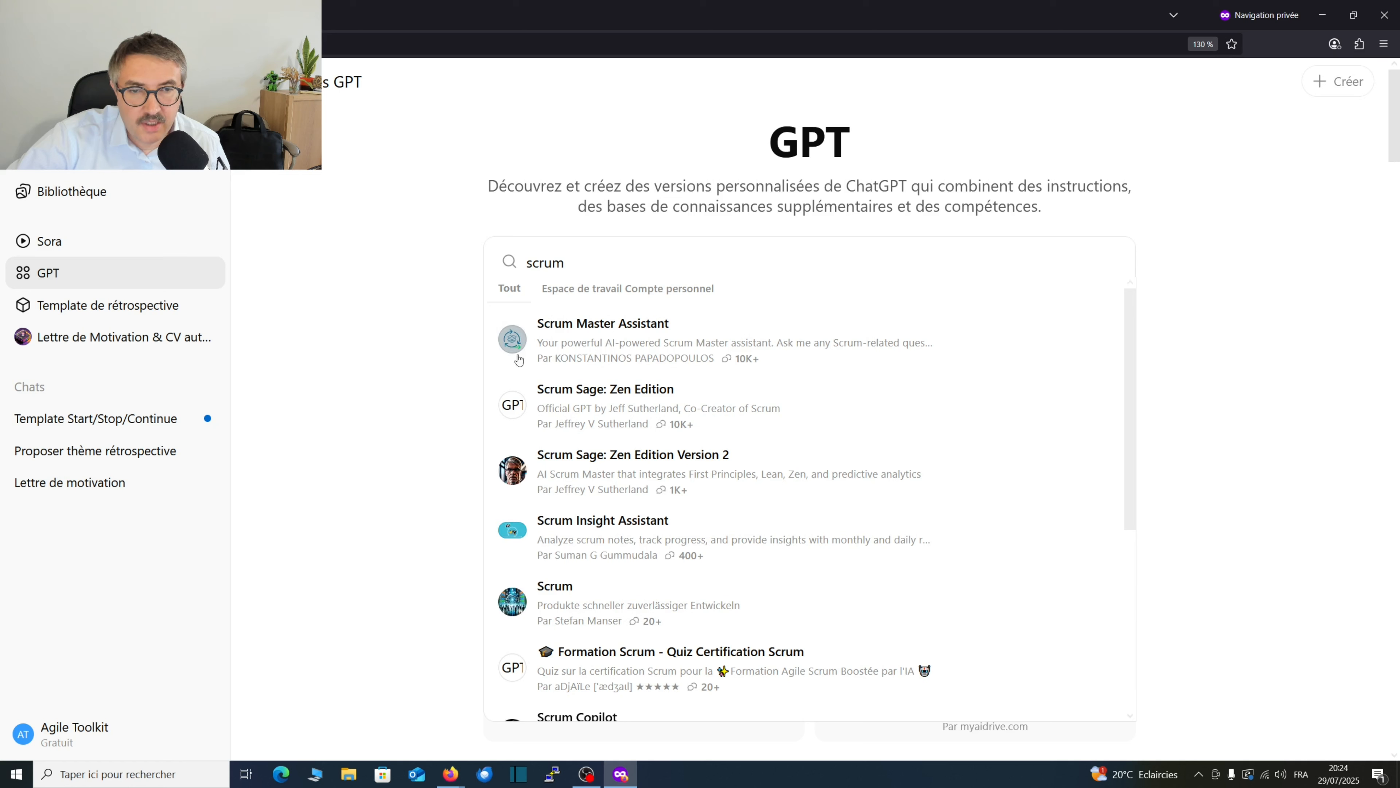
{"action": "scroll", "coordinate": [699, 406], "scroll_direction": "down", "scroll_amount": 4}
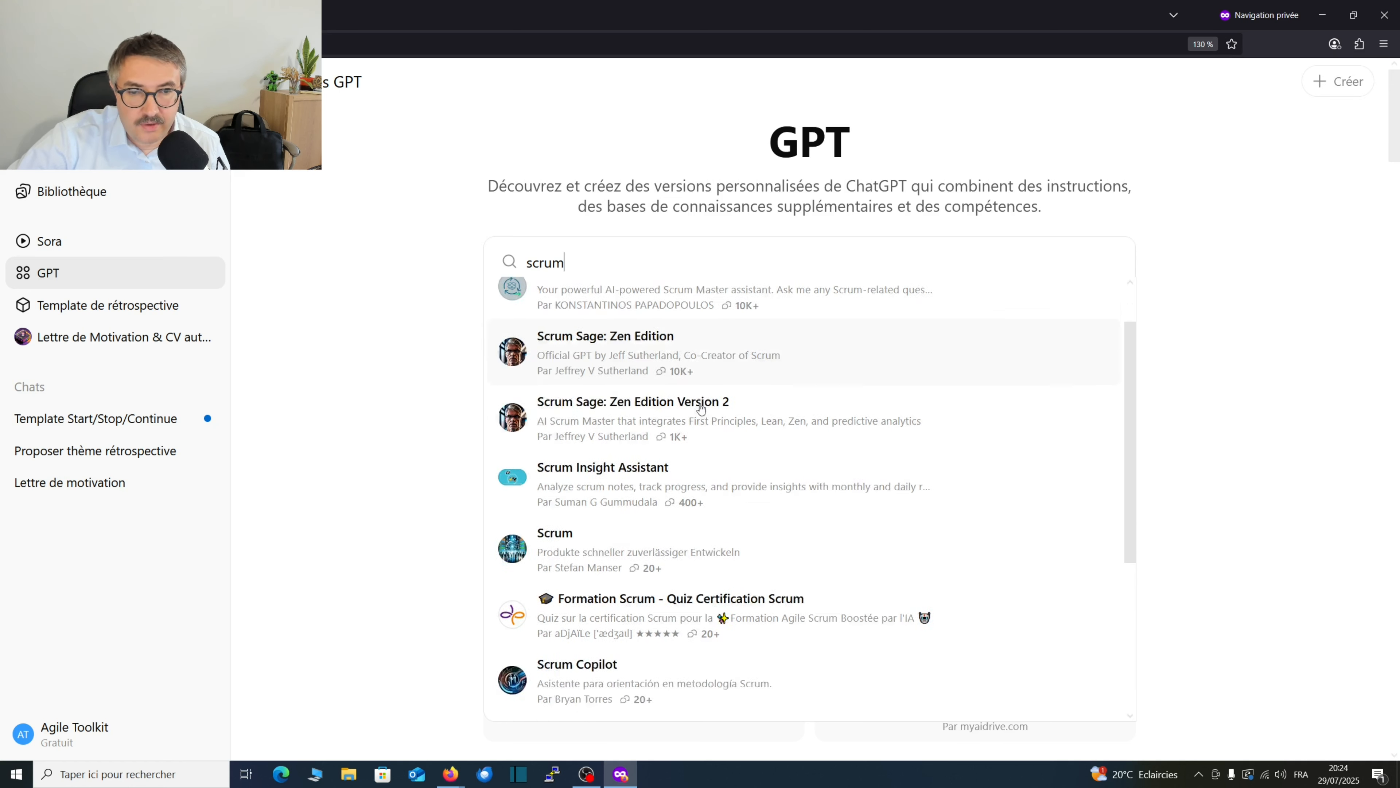
{"action": "scroll", "coordinate": [679, 470], "scroll_direction": "down", "scroll_amount": 1}
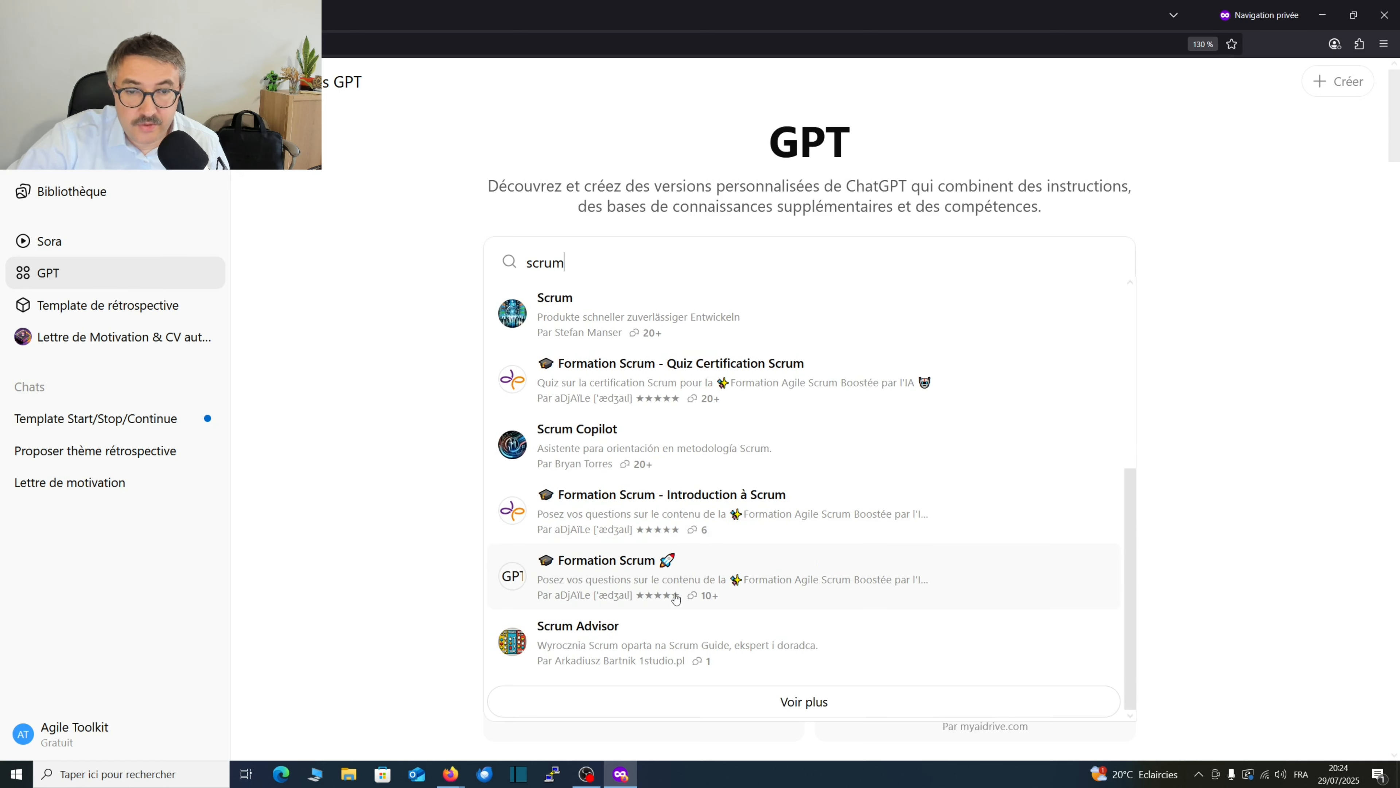
{"action": "scroll", "coordinate": [675, 601], "scroll_direction": "up", "scroll_amount": 5}
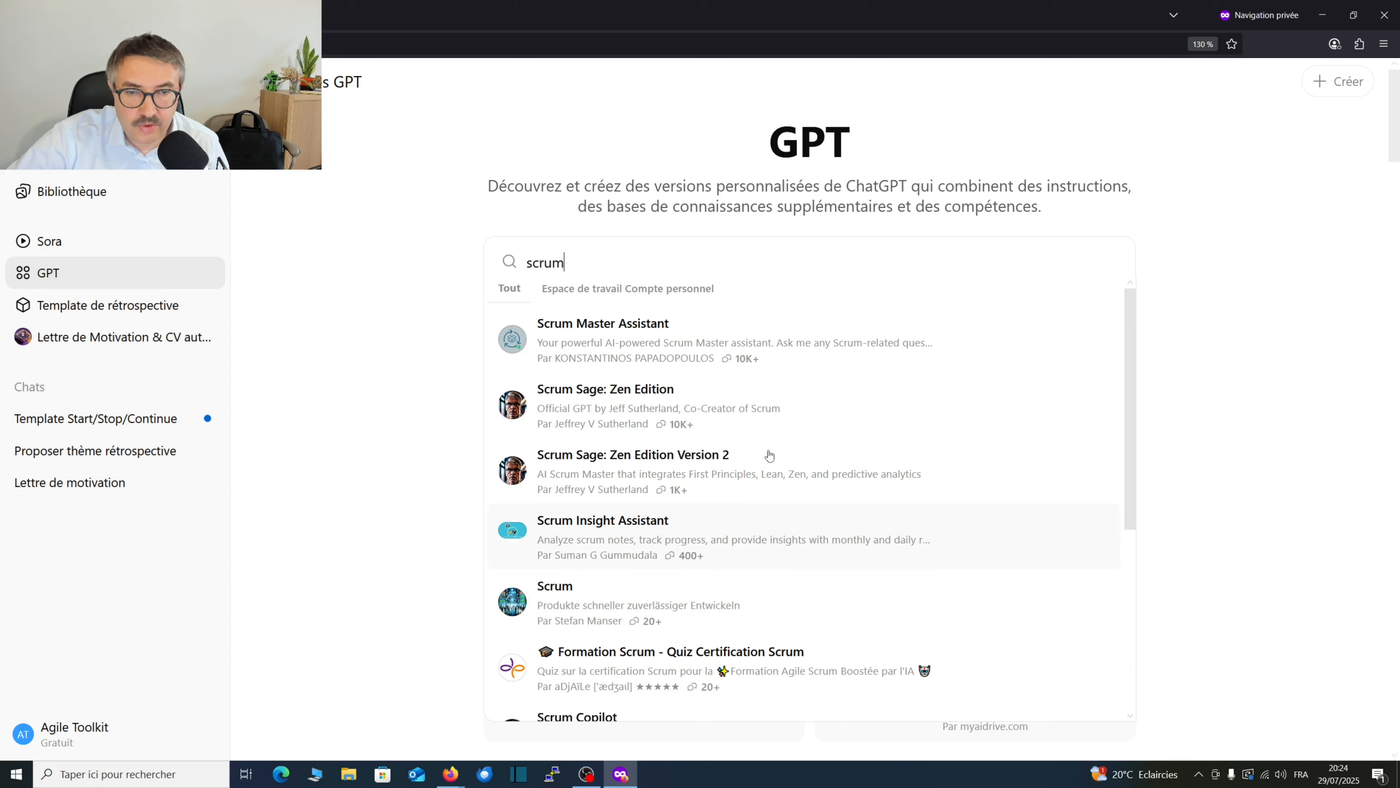
Open the Scrum Master Assistant details, review its conversation starters, ratings and related GPTs, and close them.
{"action": "left_click", "coordinate": [660, 324]}
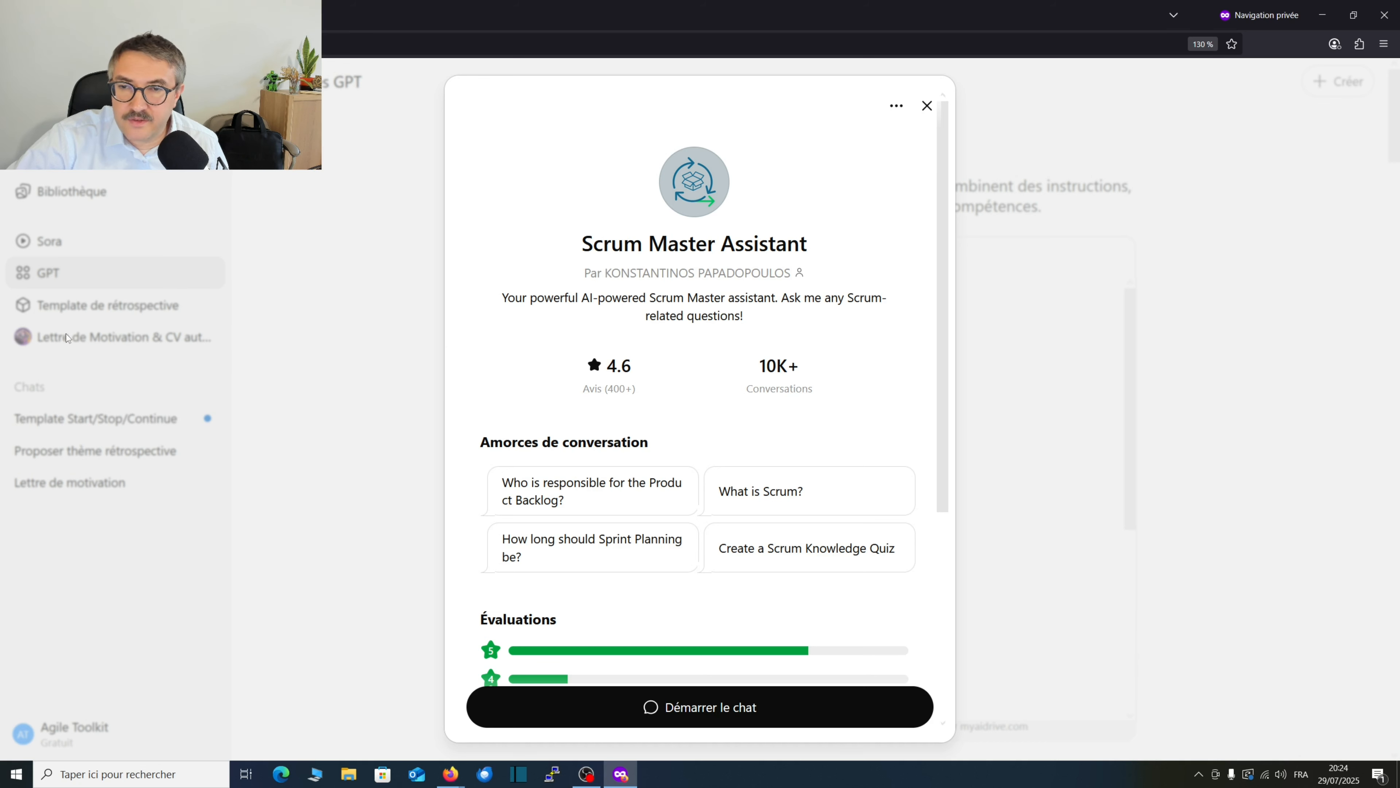
{"action": "scroll", "coordinate": [618, 430], "scroll_direction": "down", "scroll_amount": 4}
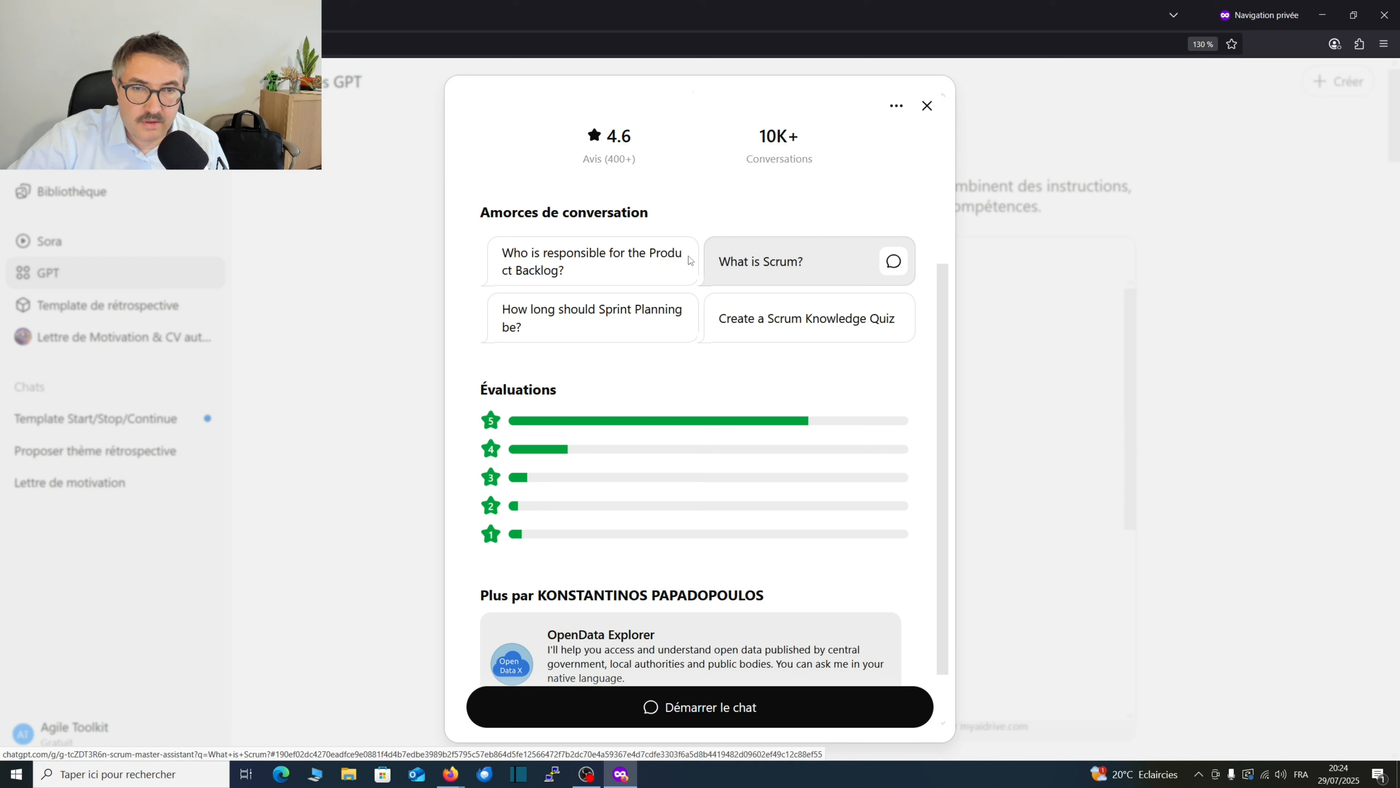
{"action": "left_click_drag", "start_coordinate": [532, 213], "coordinate": [593, 219]}
{"action": "left_click", "coordinate": [593, 218]}
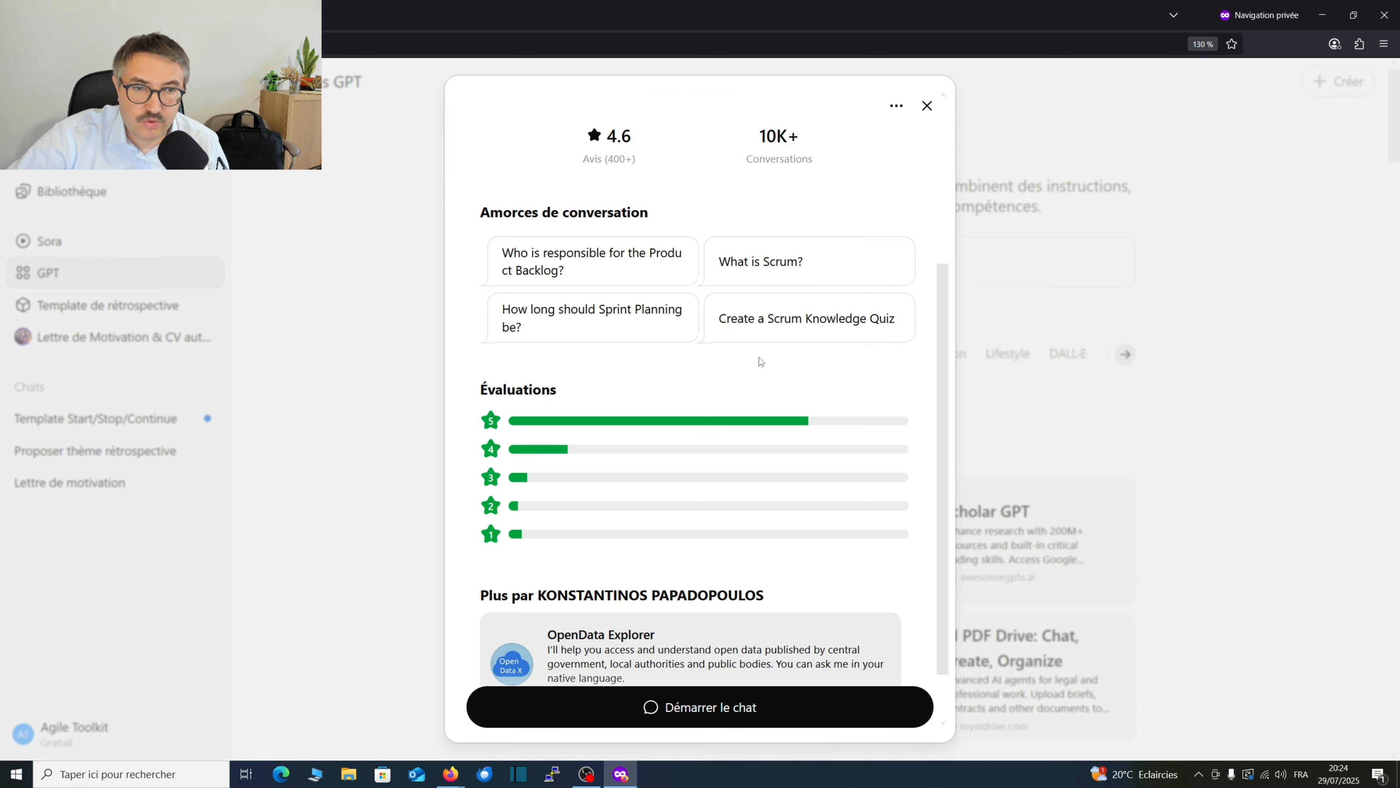
{"action": "scroll", "coordinate": [702, 410], "scroll_direction": "down", "scroll_amount": 2}
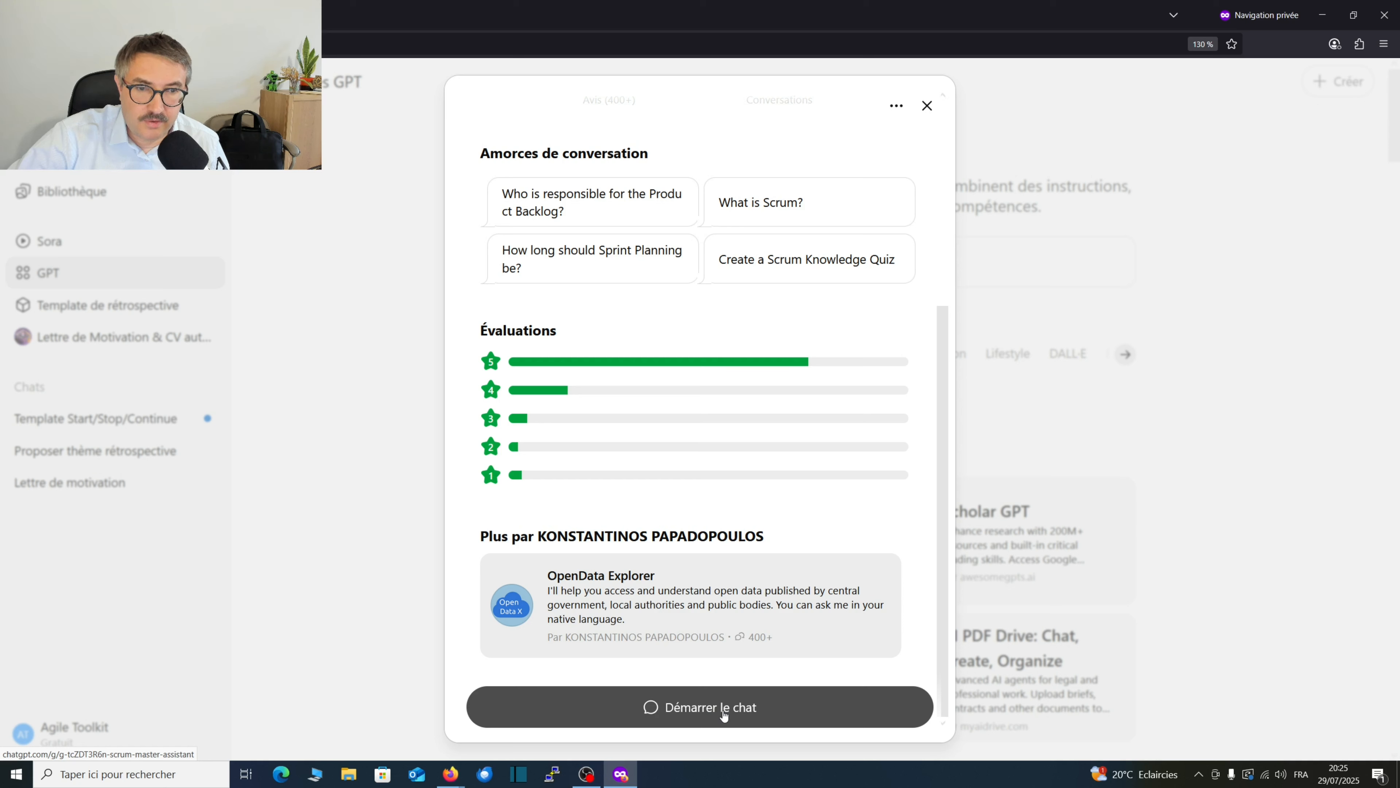
{"action": "left_click", "coordinate": [926, 106]}
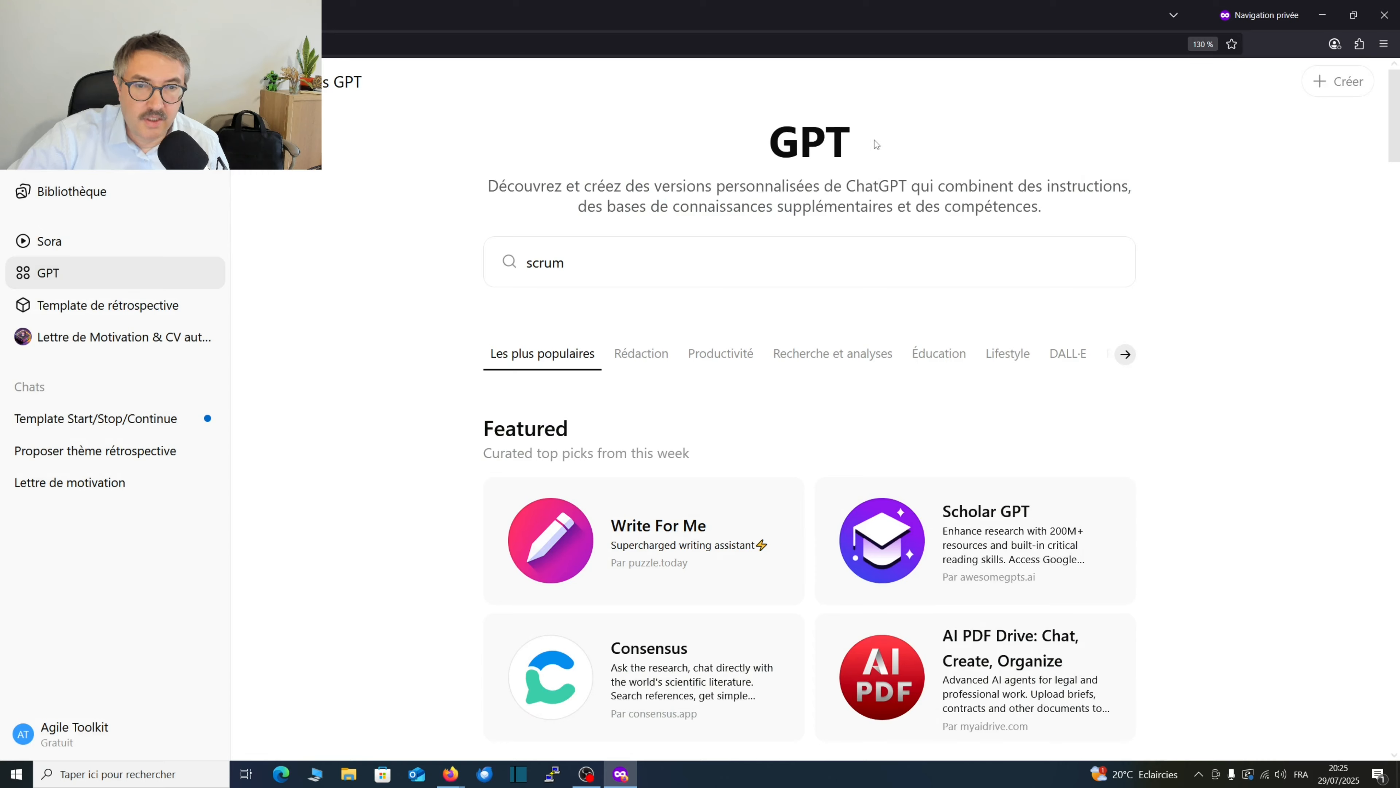
Browse the Featured and Trending GPTs in the most popular category of the directory.
{"action": "scroll", "coordinate": [840, 470], "scroll_direction": "down", "scroll_amount": 5}
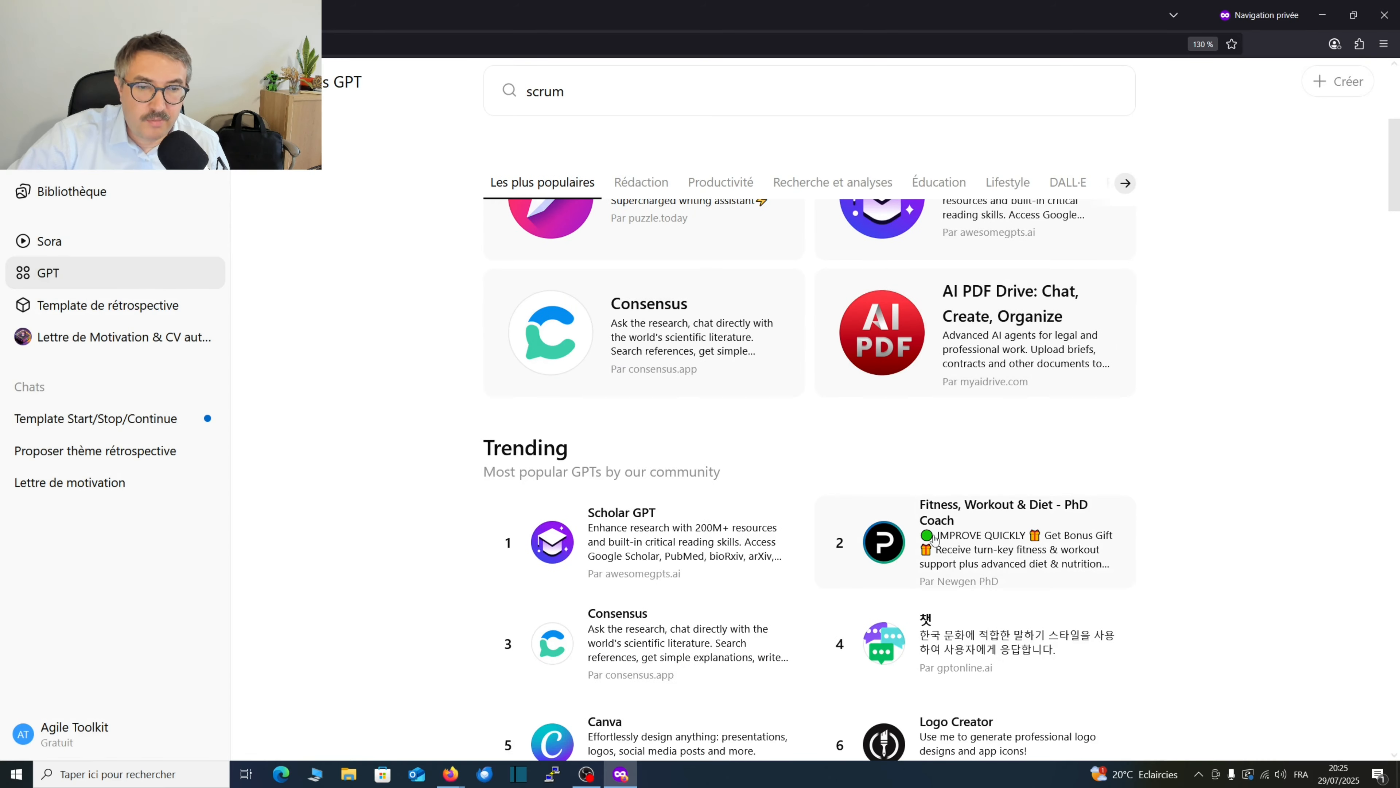
{"action": "scroll", "coordinate": [823, 463], "scroll_direction": "up", "scroll_amount": 3}
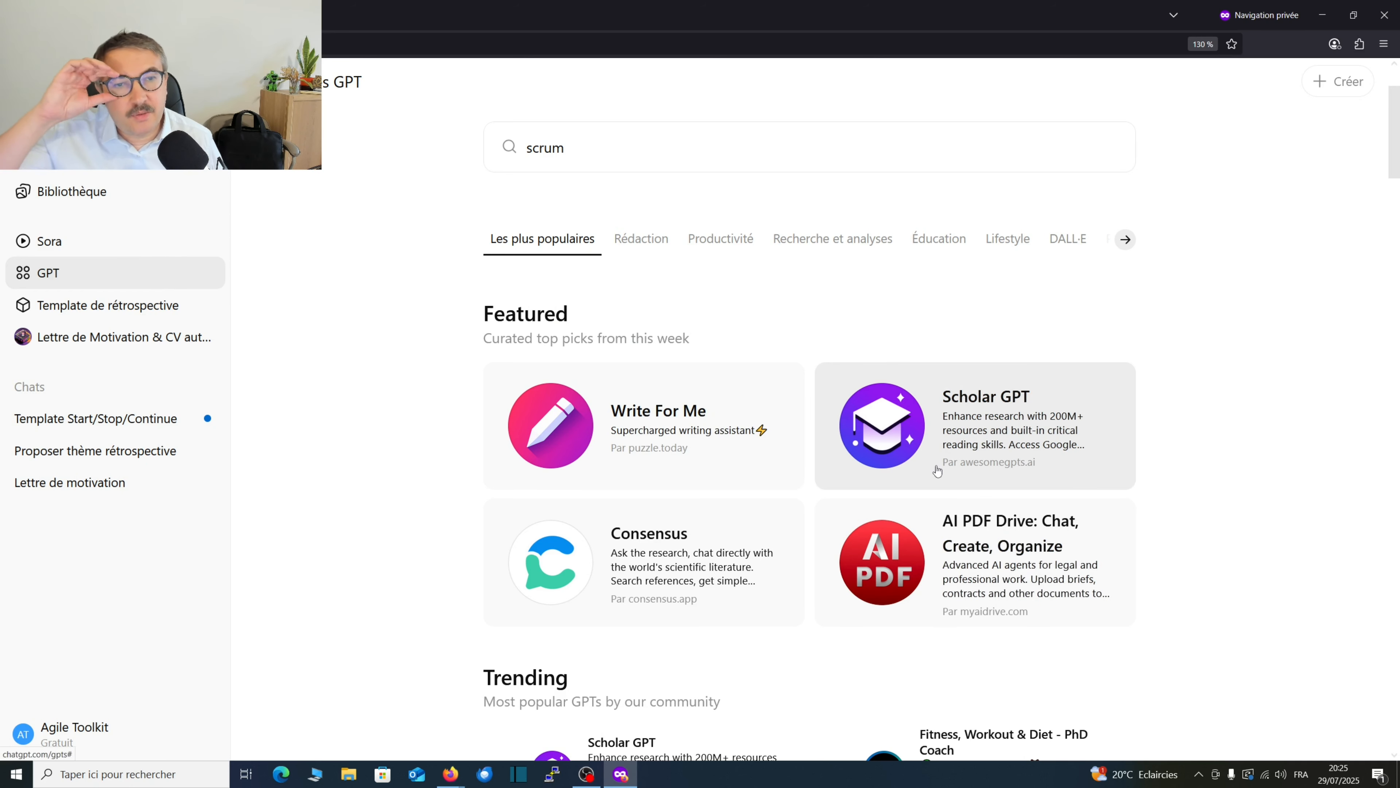
{"action": "scroll", "coordinate": [675, 475], "scroll_direction": "down", "scroll_amount": 3}
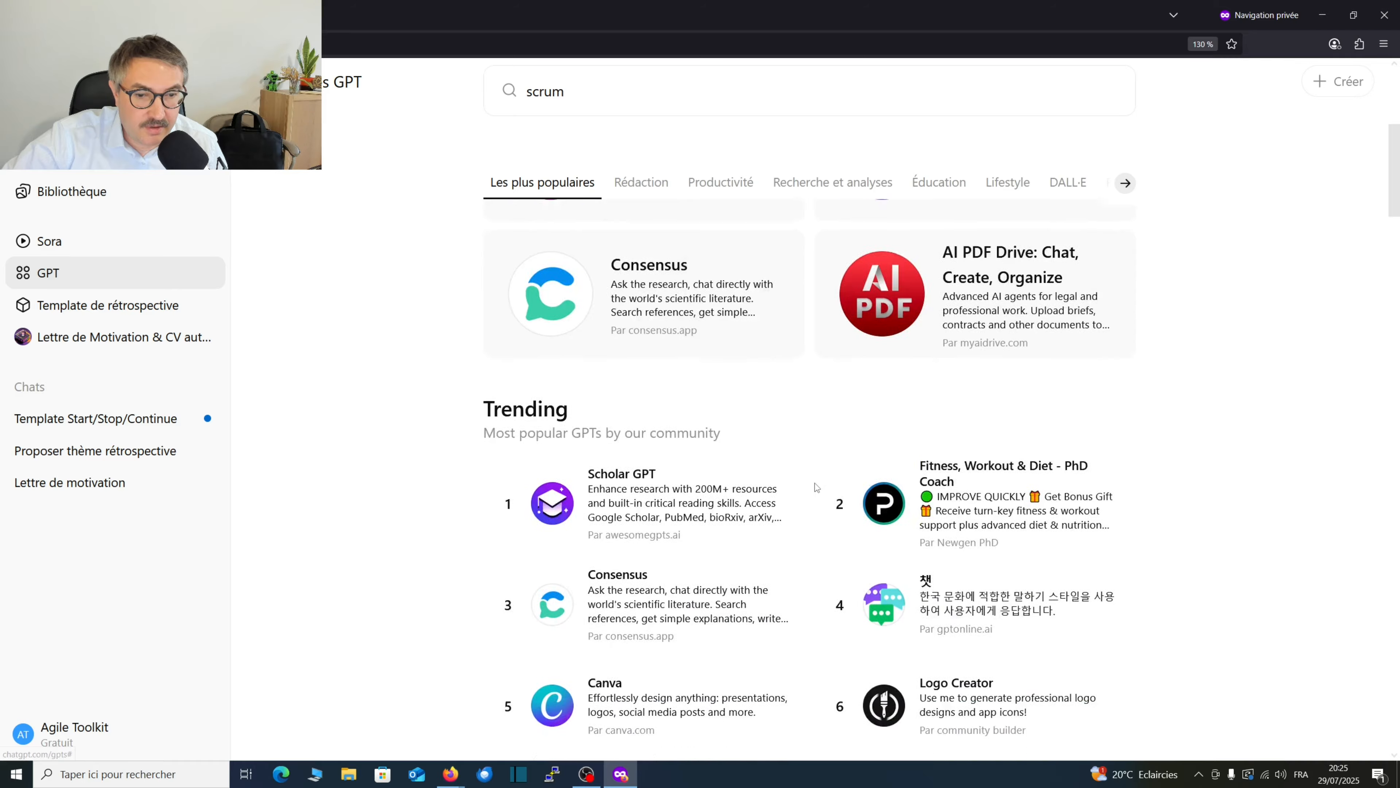
Open the Logo Creator details from the Trending GPTs, review its rating and conversation figures, and close them.
{"action": "scroll", "coordinate": [678, 477], "scroll_direction": "up", "scroll_amount": 5}
{"action": "scroll", "coordinate": [680, 479], "scroll_direction": "down", "scroll_amount": 4}
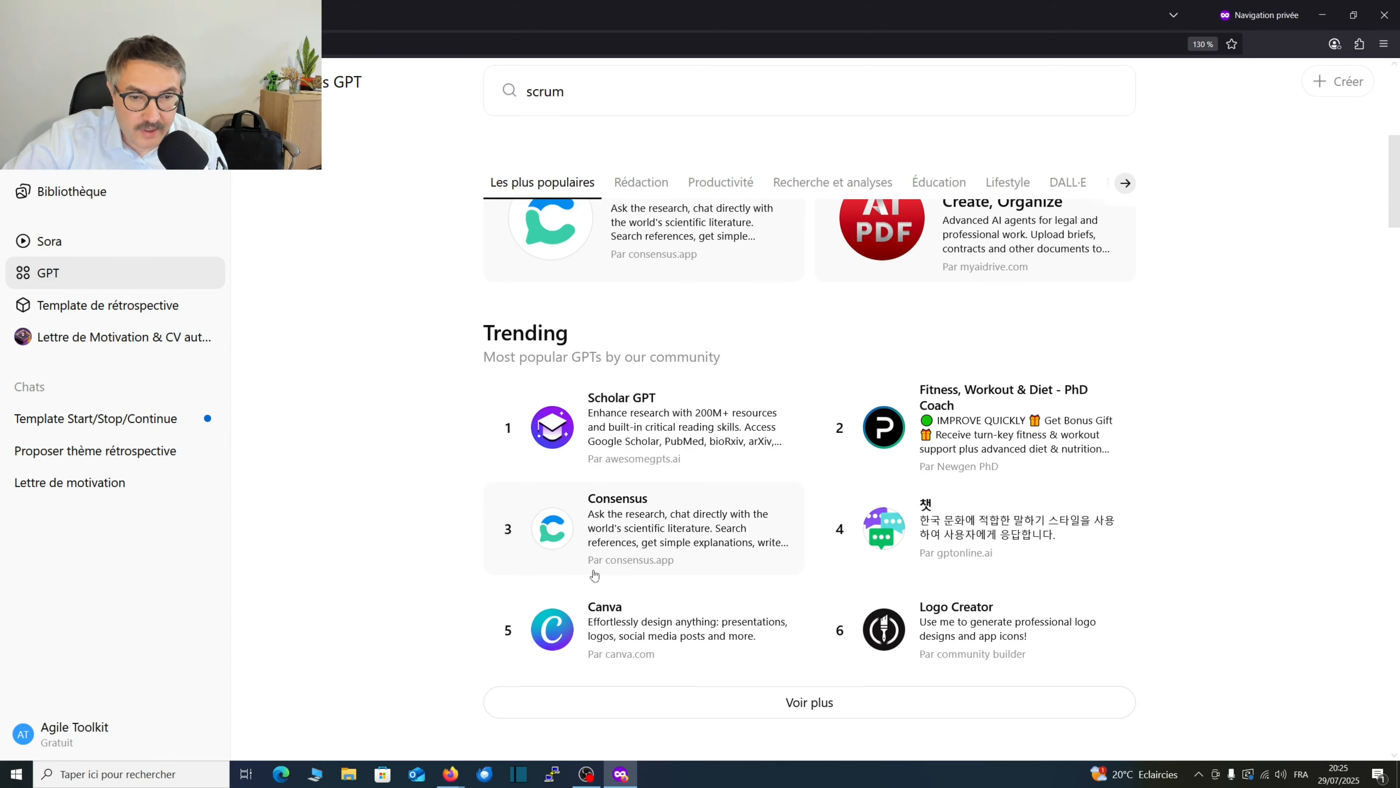
{"action": "scroll", "coordinate": [690, 576], "scroll_direction": "down", "scroll_amount": 2}
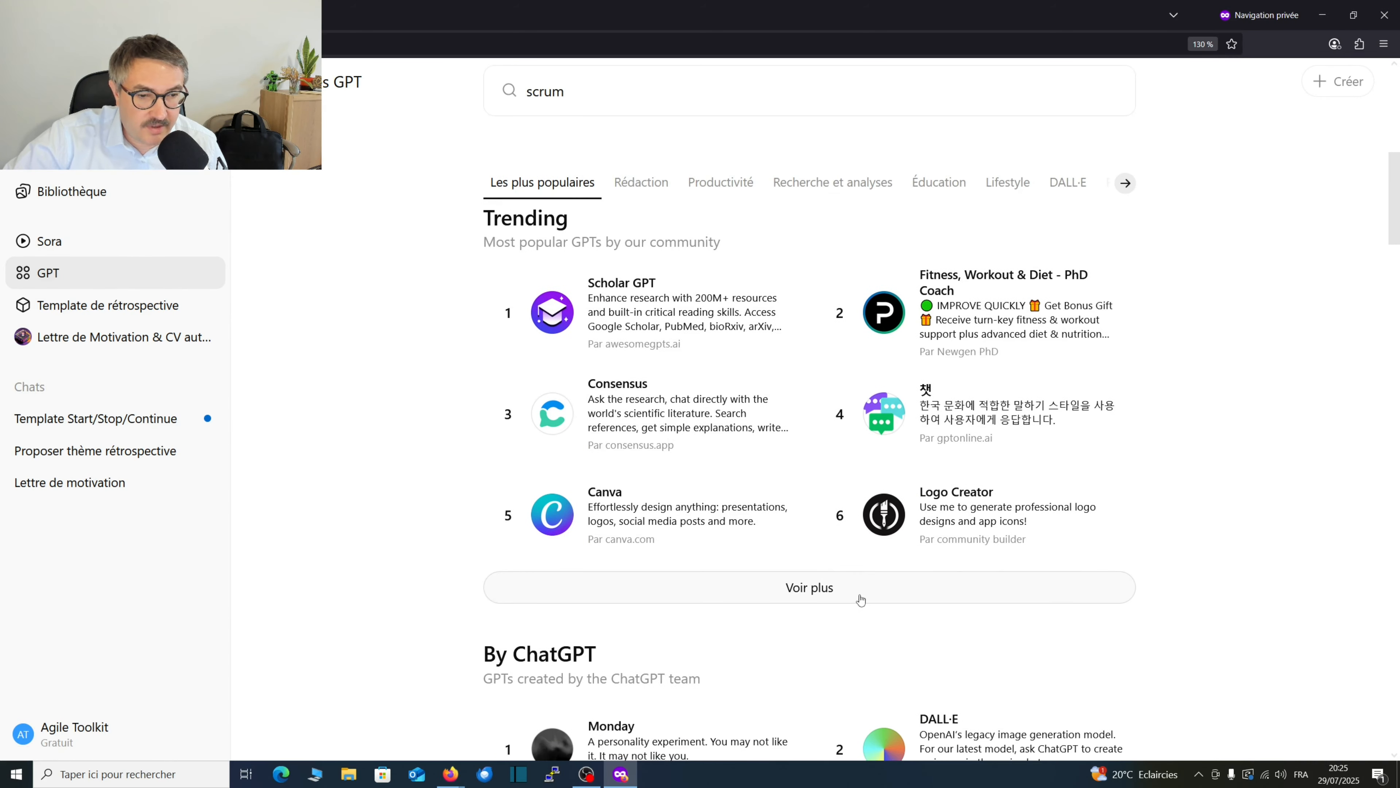
{"action": "left_click", "coordinate": [1003, 520]}
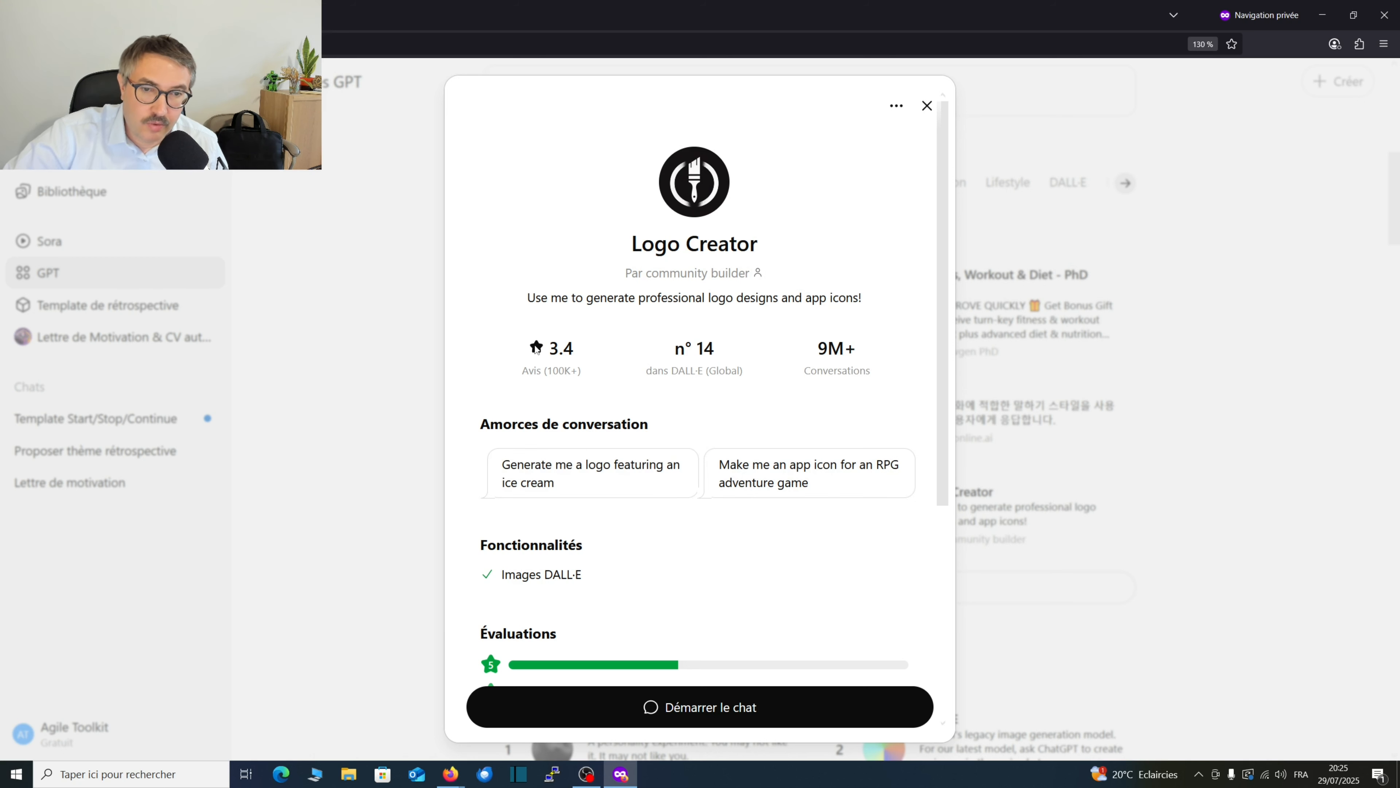
{"action": "left_click_drag", "start_coordinate": [530, 372], "coordinate": [581, 372]}
{"action": "left_click", "coordinate": [926, 106]}
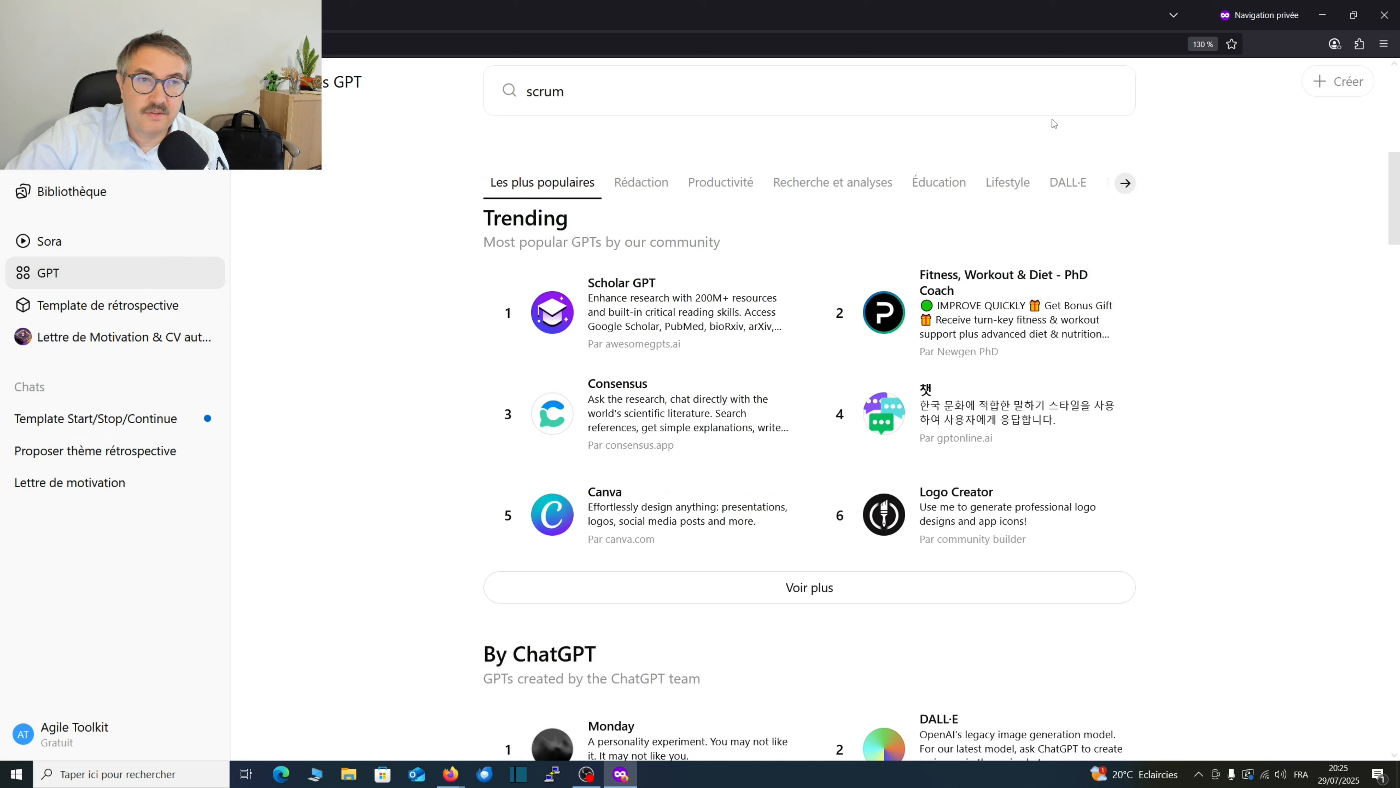
Open the image library, view the three little pigs retrospective image full size, and check the library's extra options.
{"action": "left_click", "coordinate": [264, 44]}
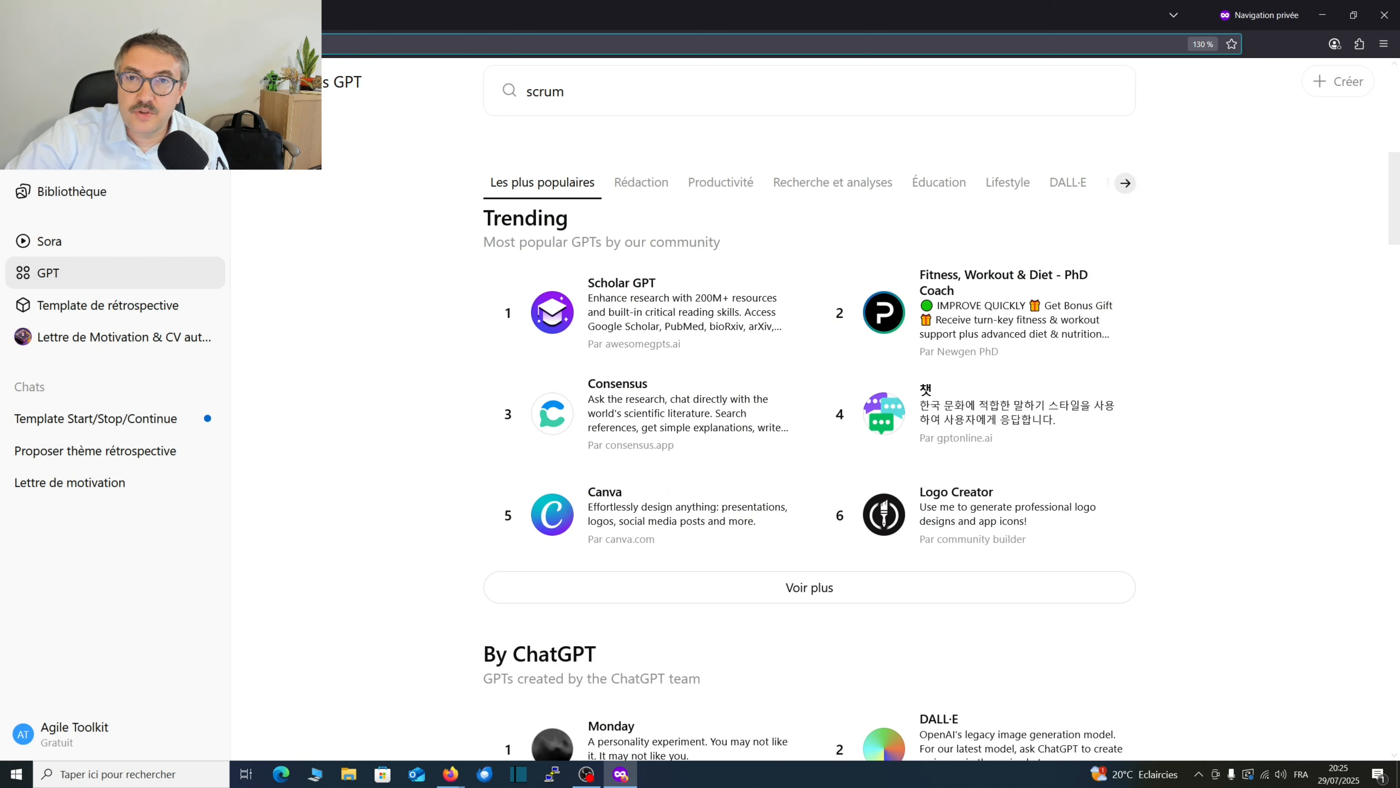
{"action": "left_click", "coordinate": [55, 201]}
{"action": "left_click", "coordinate": [360, 212]}
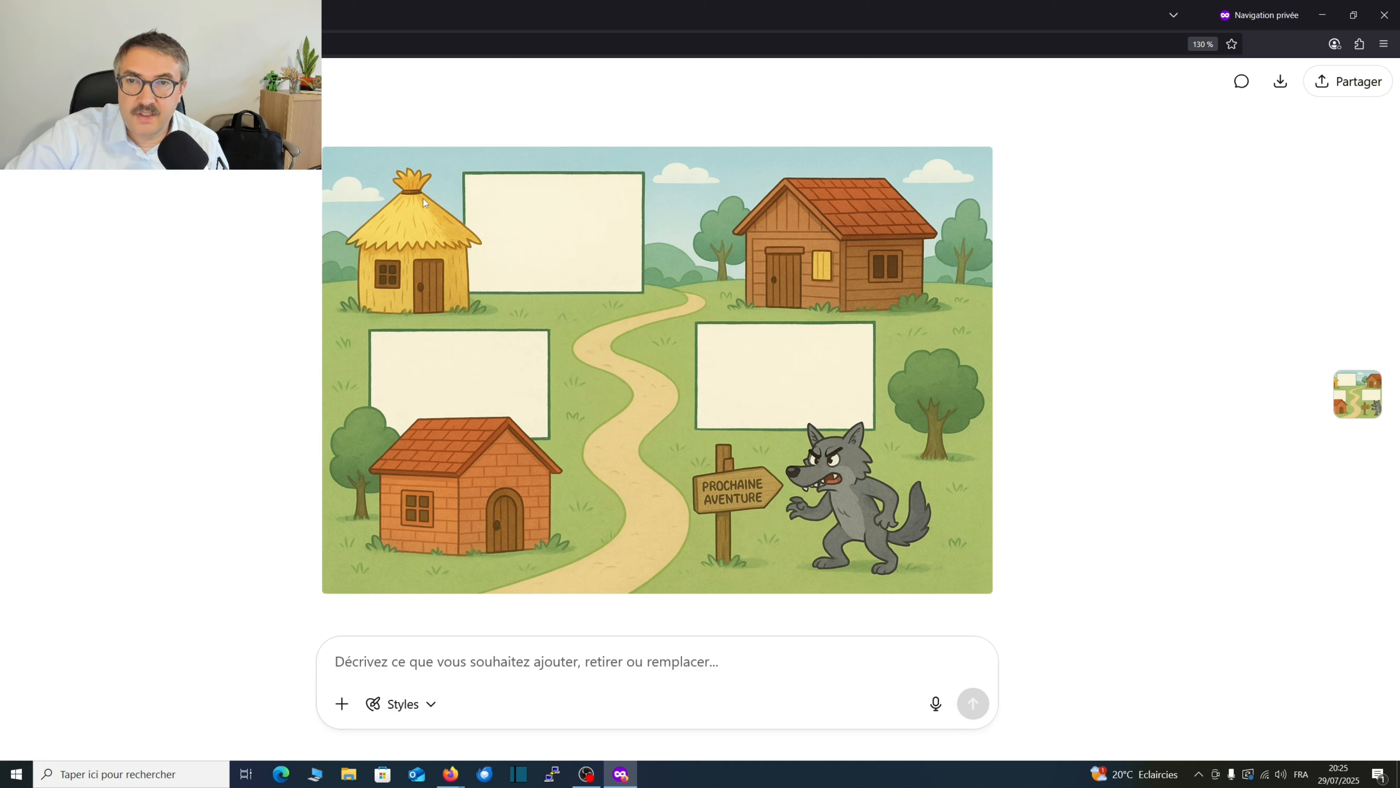
{"action": "key", "text": "Escape"}
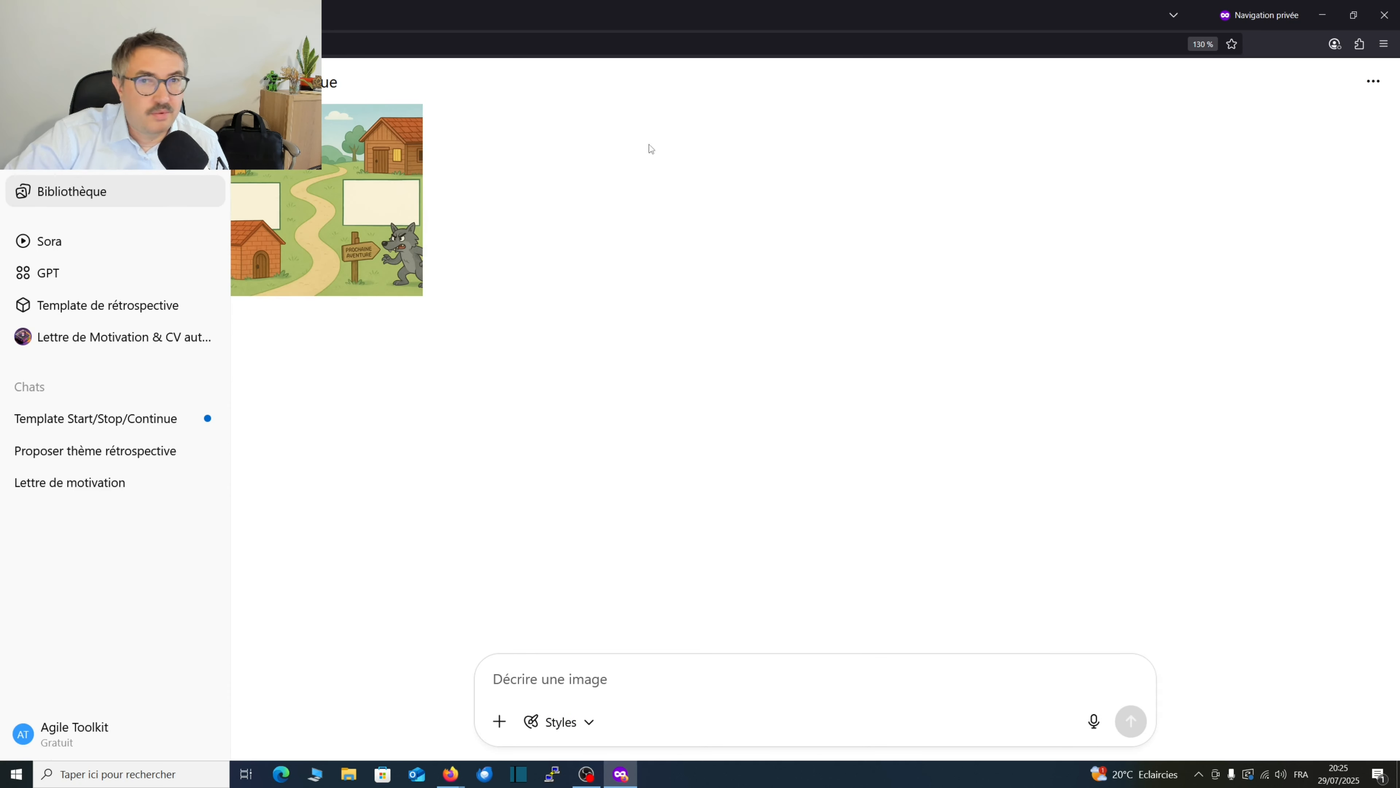
{"action": "left_click", "coordinate": [1373, 81]}
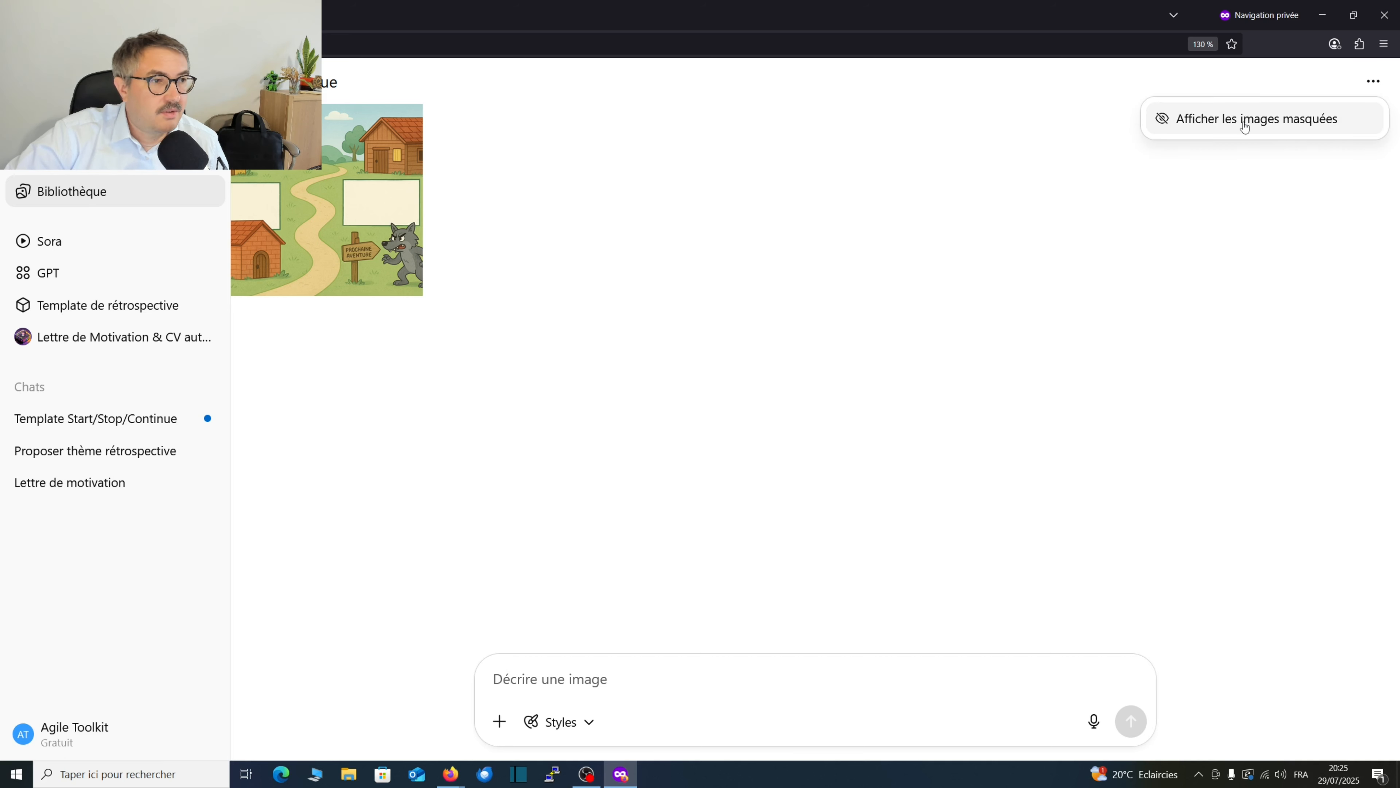
{"action": "left_click", "coordinate": [724, 364]}
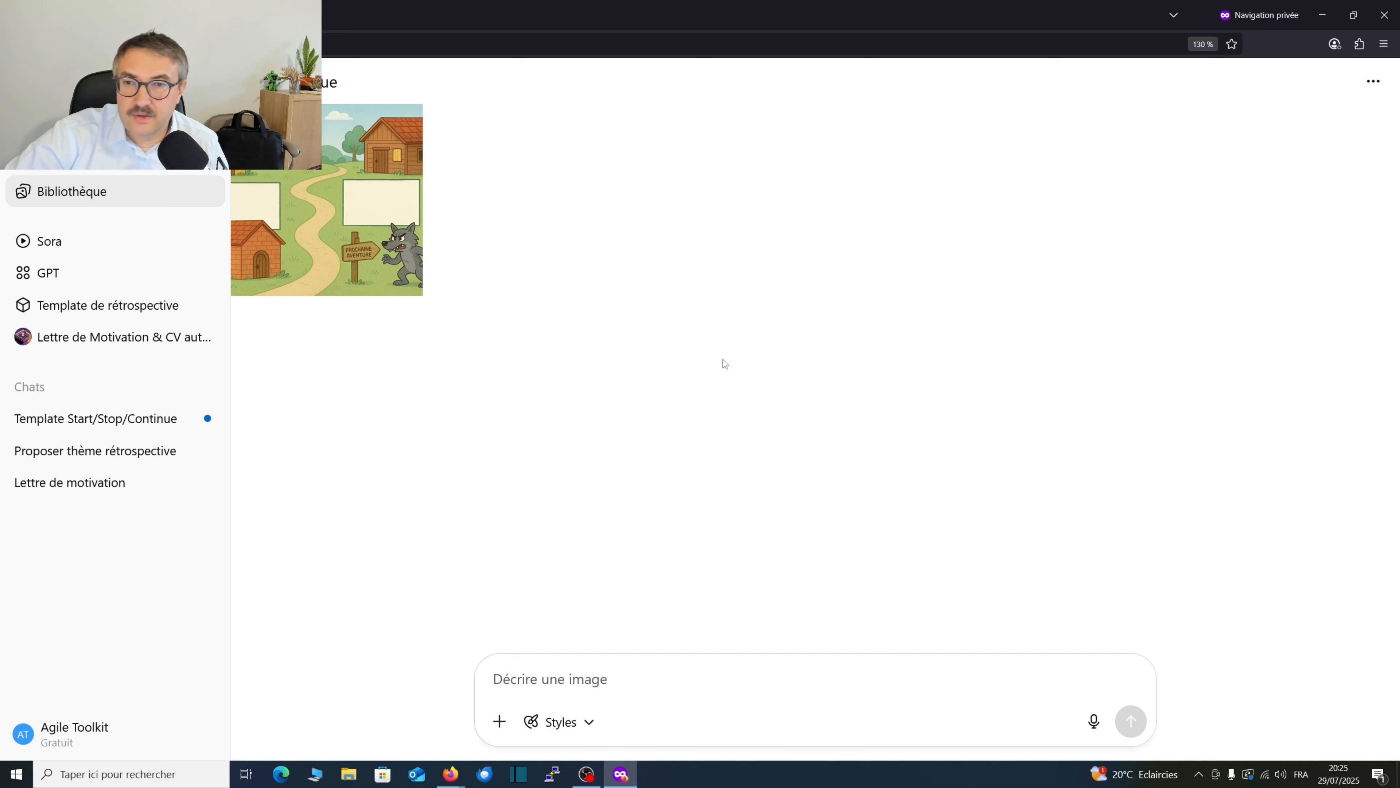
Open the Template de rétrospective GPT, review its details such as category and capabilities, and check its available actions.
{"action": "left_click", "coordinate": [136, 310]}
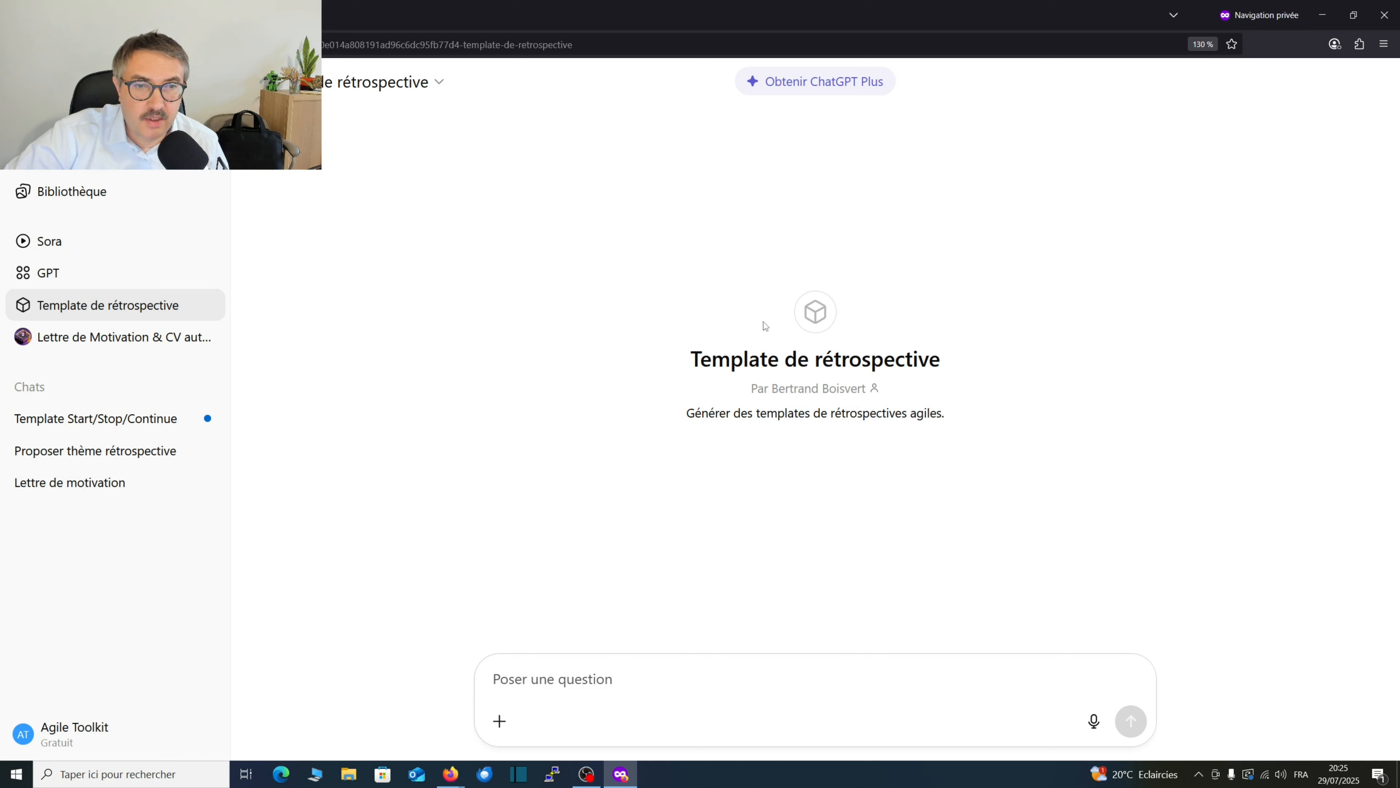
{"action": "left_click", "coordinate": [438, 84]}
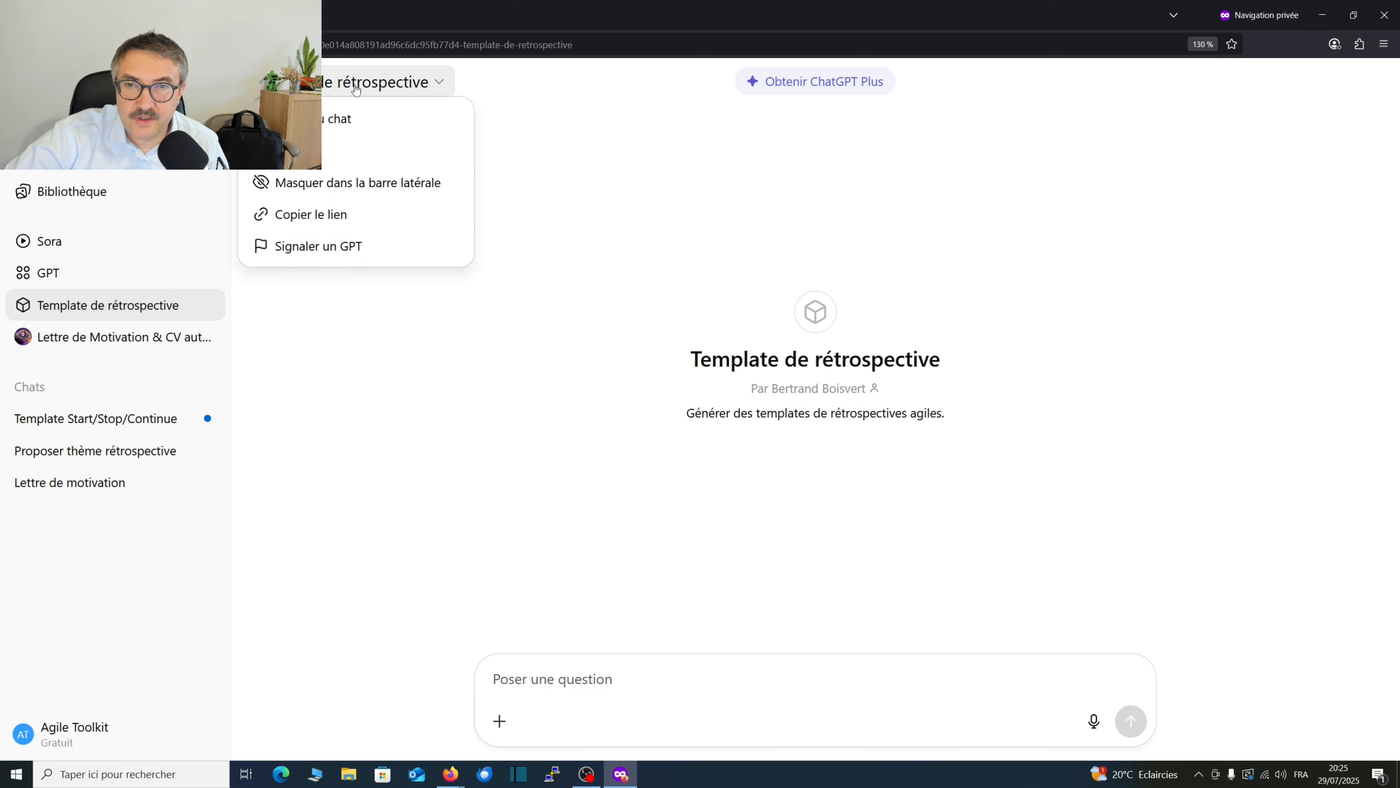
{"action": "left_click", "coordinate": [374, 157]}
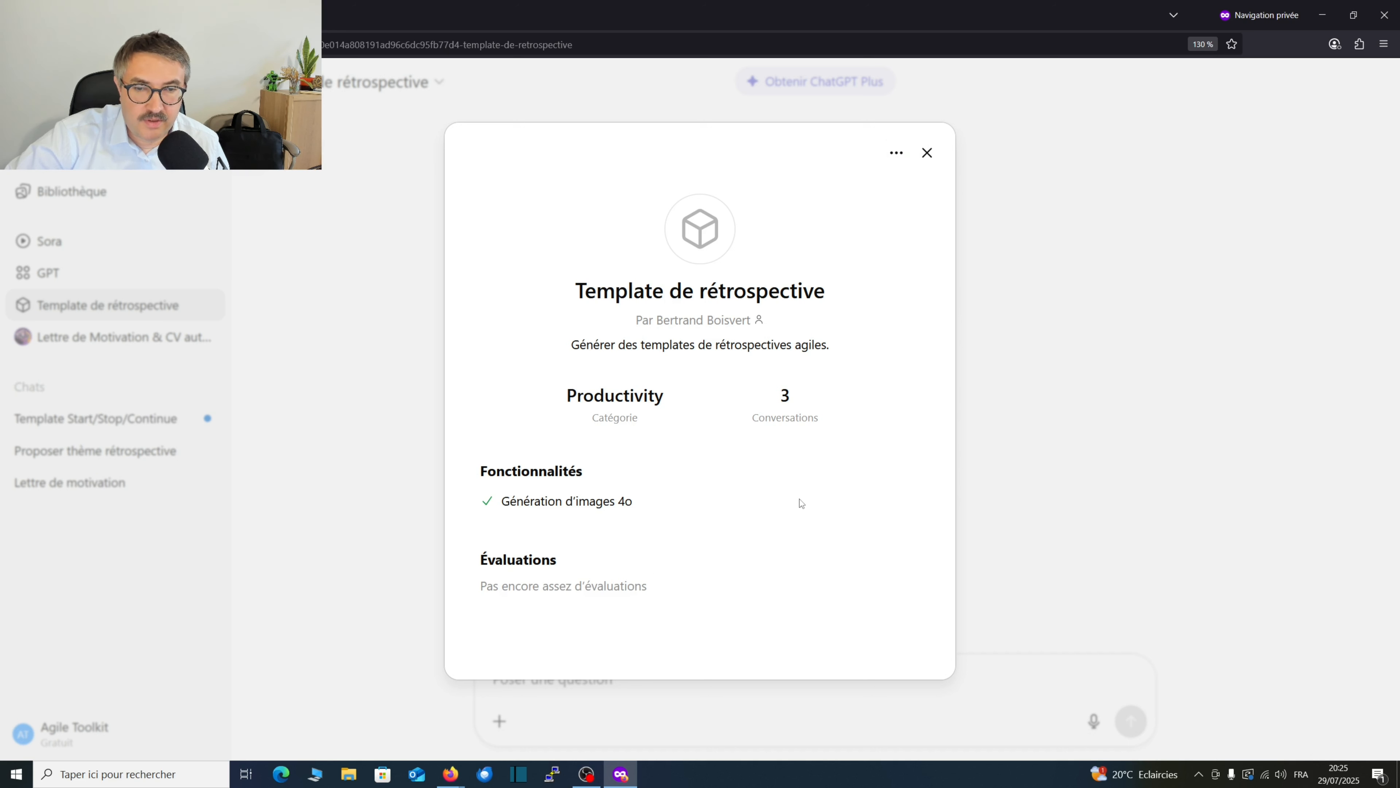
{"action": "left_click", "coordinate": [1062, 501]}
{"action": "left_click", "coordinate": [356, 85]}
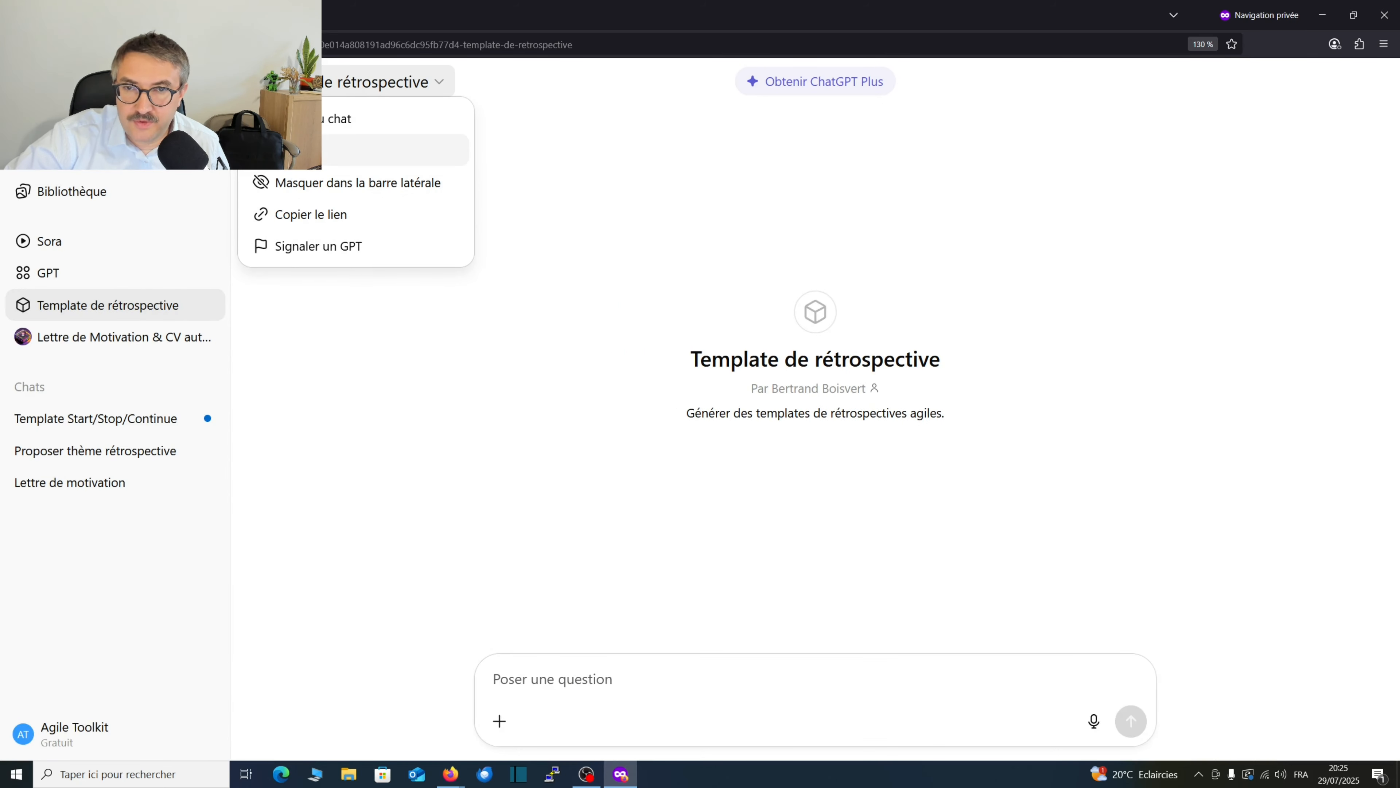
{"action": "left_click", "coordinate": [891, 210]}
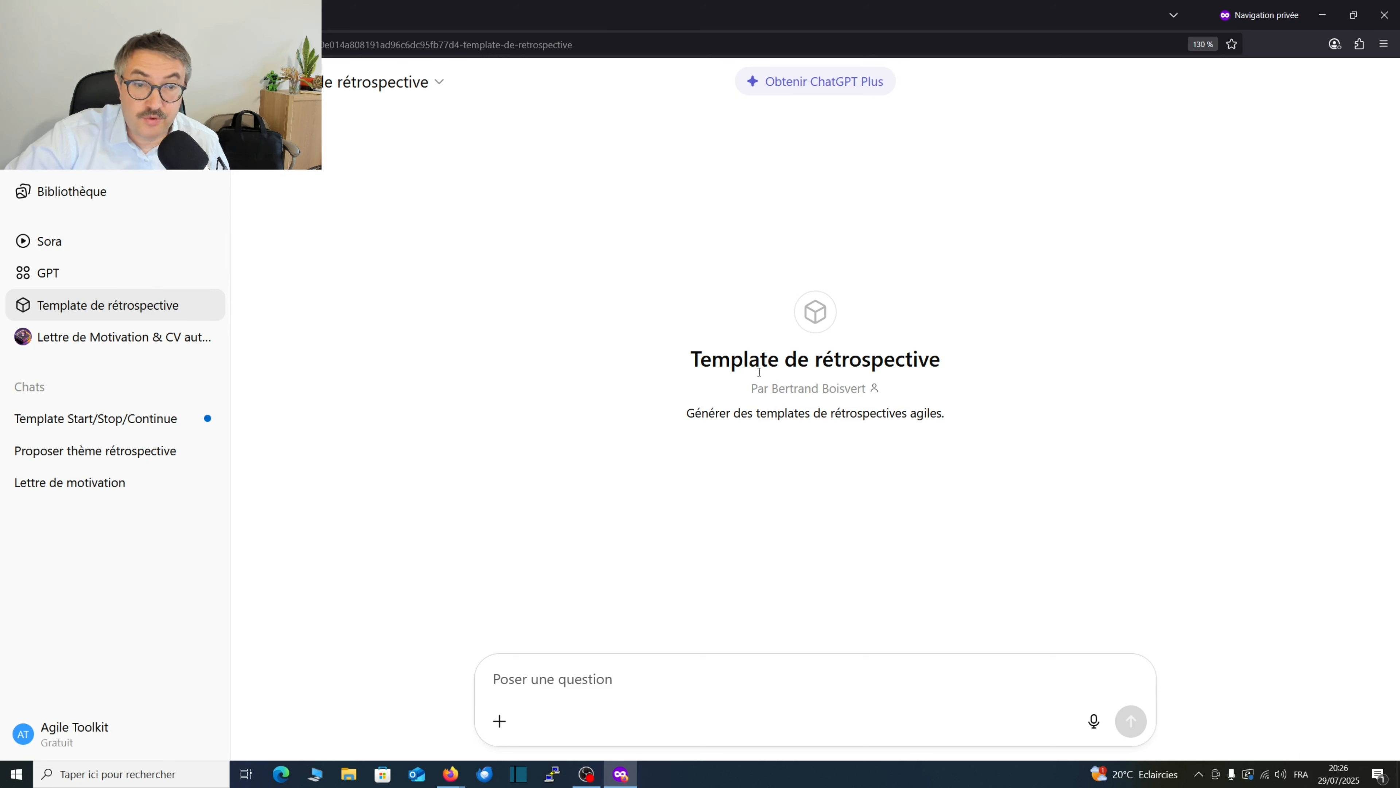
Collapse the sidebar on the Template de rétrospective start page.
{"action": "left_click_drag", "start_coordinate": [760, 359], "coordinate": [804, 436]}
{"action": "left_click_drag", "start_coordinate": [910, 431], "coordinate": [755, 426]}
{"action": "left_click", "coordinate": [769, 431]}
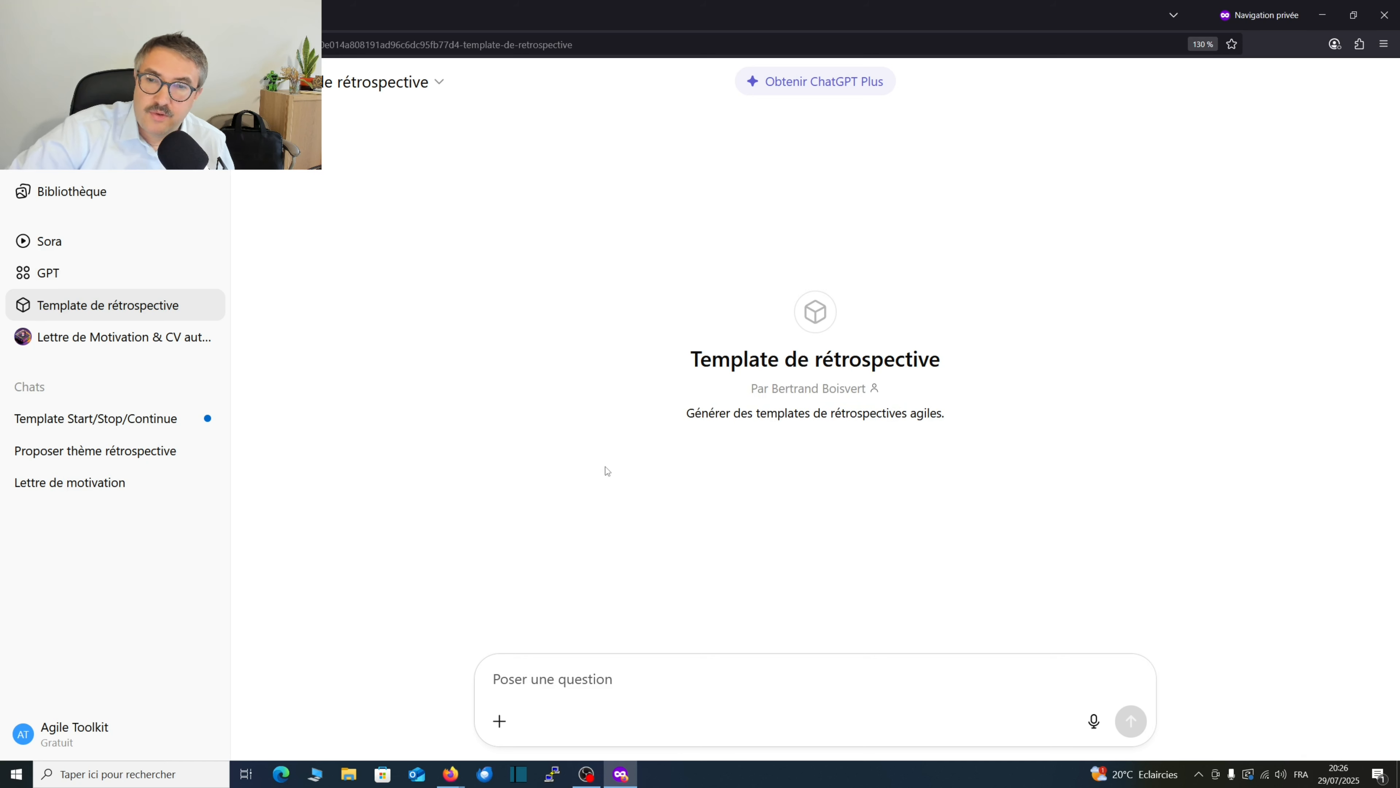
{"action": "left_click", "coordinate": [209, 82]}
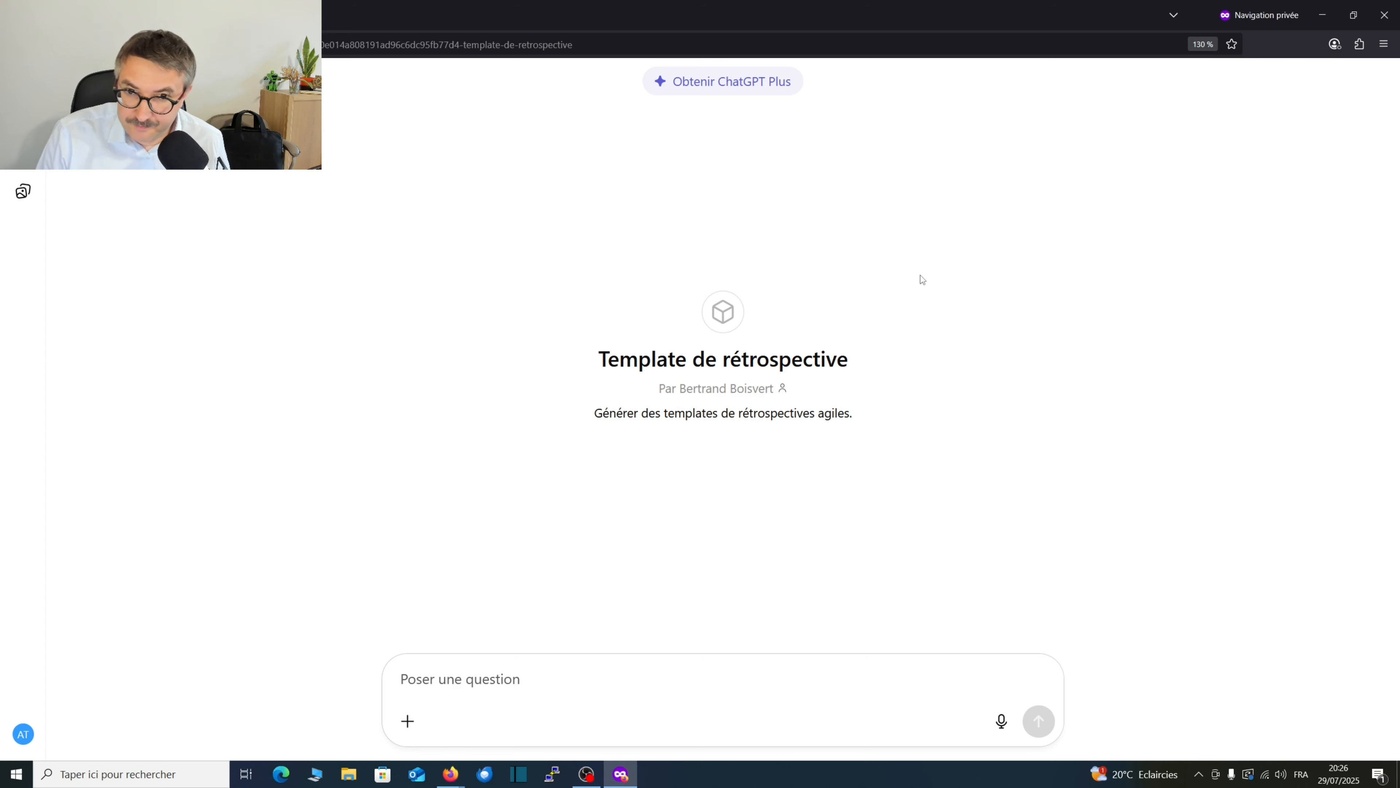
Switch to the regular Firefox window, look over the retrospective templates page and the GPT editor, and return to the private window.
{"action": "key", "text": "alt+Tab"}
{"action": "key", "text": "alt+Tab"}
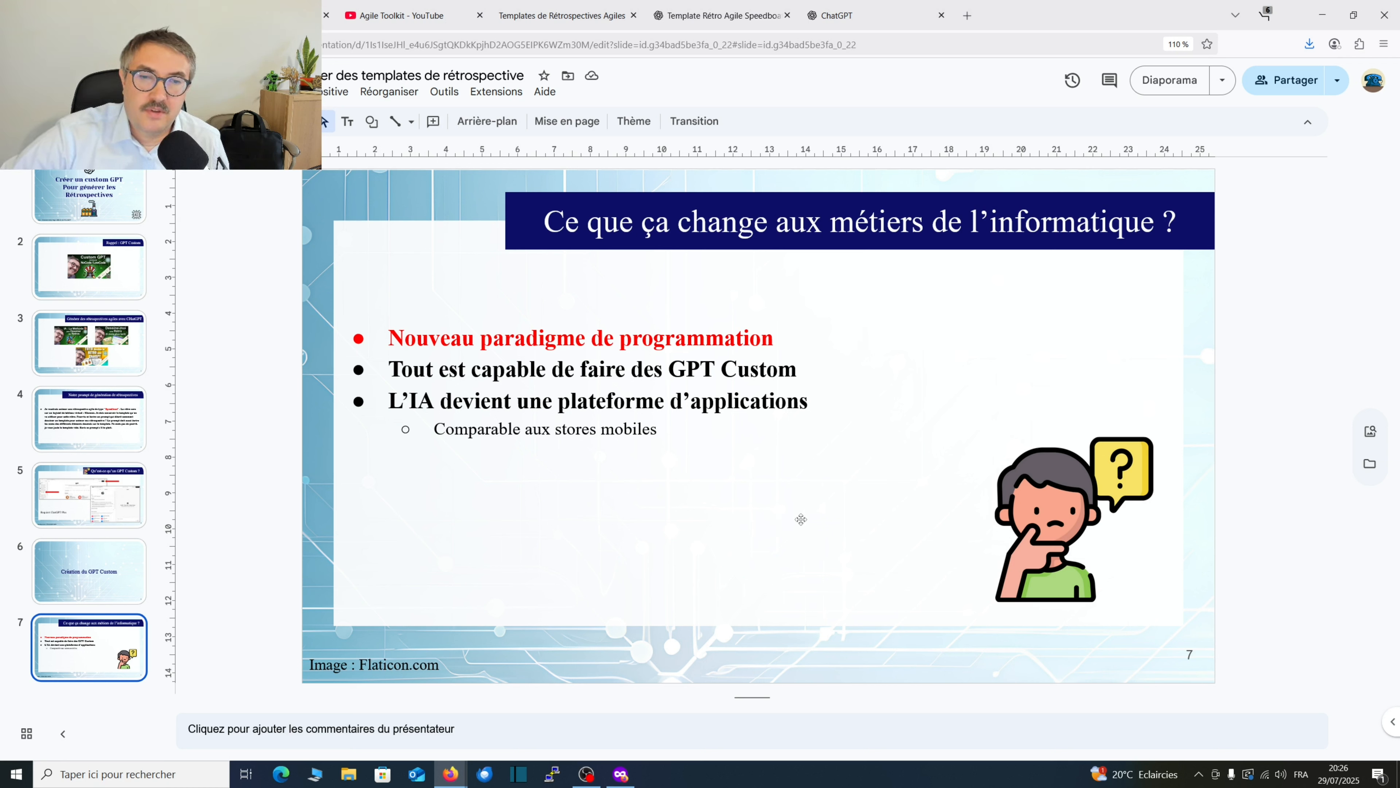
{"action": "left_click", "coordinate": [836, 15]}
{"action": "left_click", "coordinate": [716, 15]}
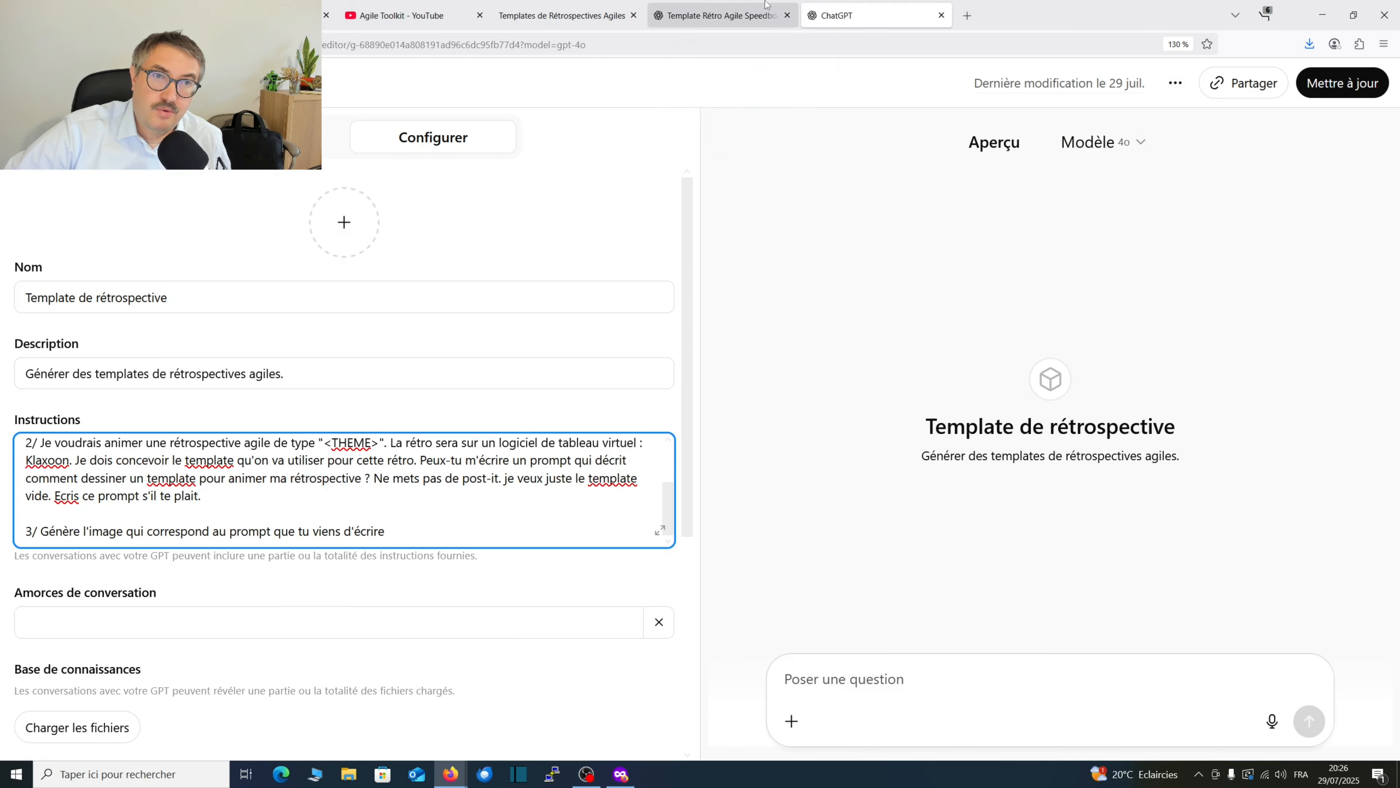
{"action": "left_click", "coordinate": [575, 4]}
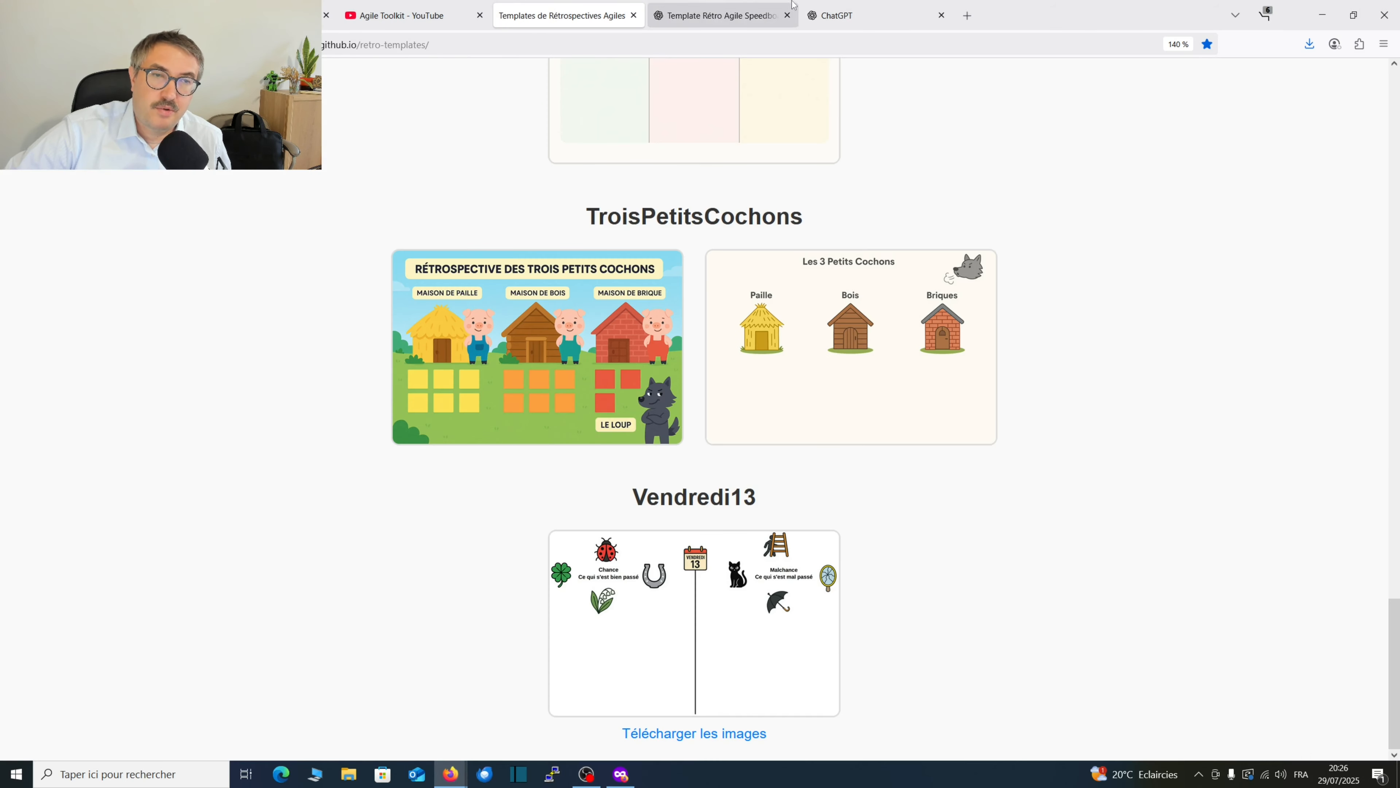
{"action": "left_click", "coordinate": [849, 5]}
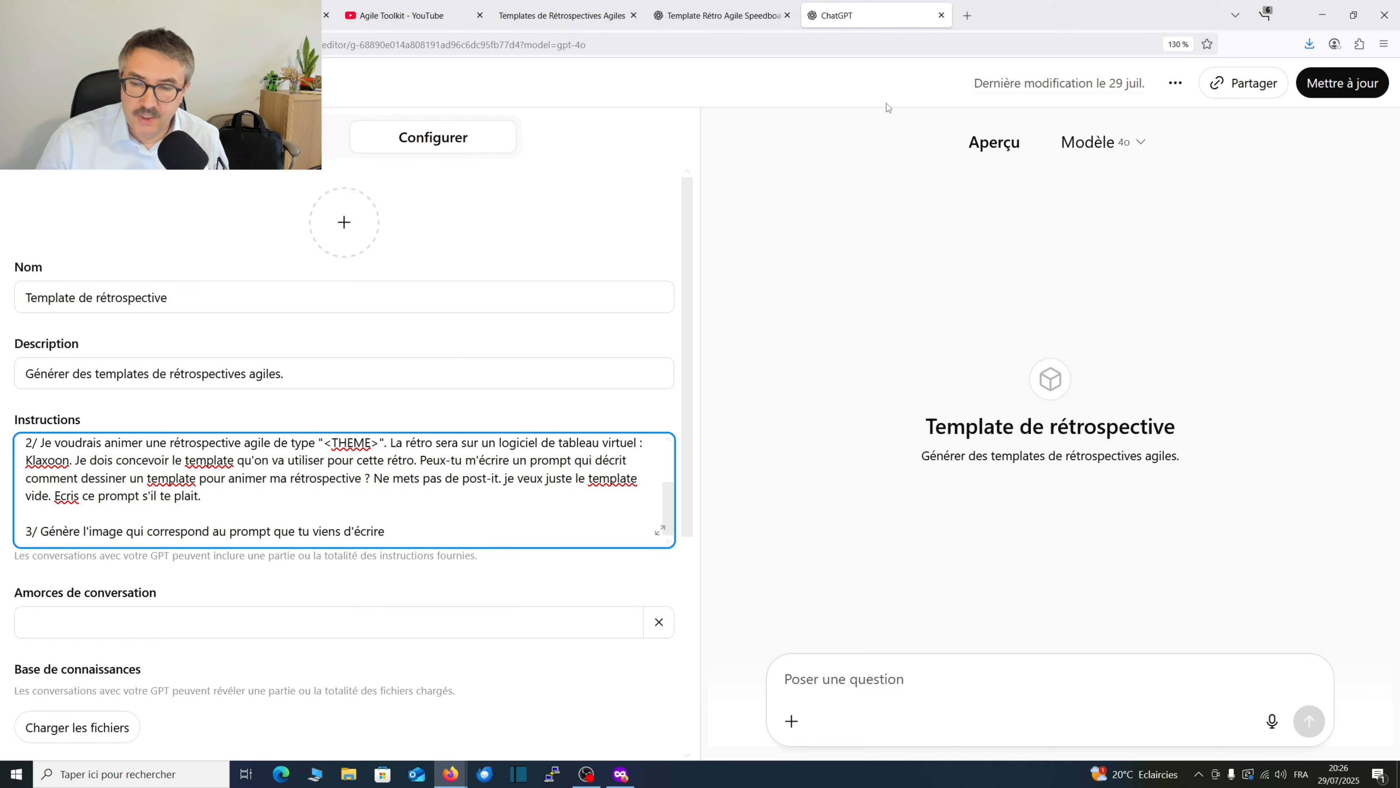
{"action": "key", "text": "alt+Tab"}
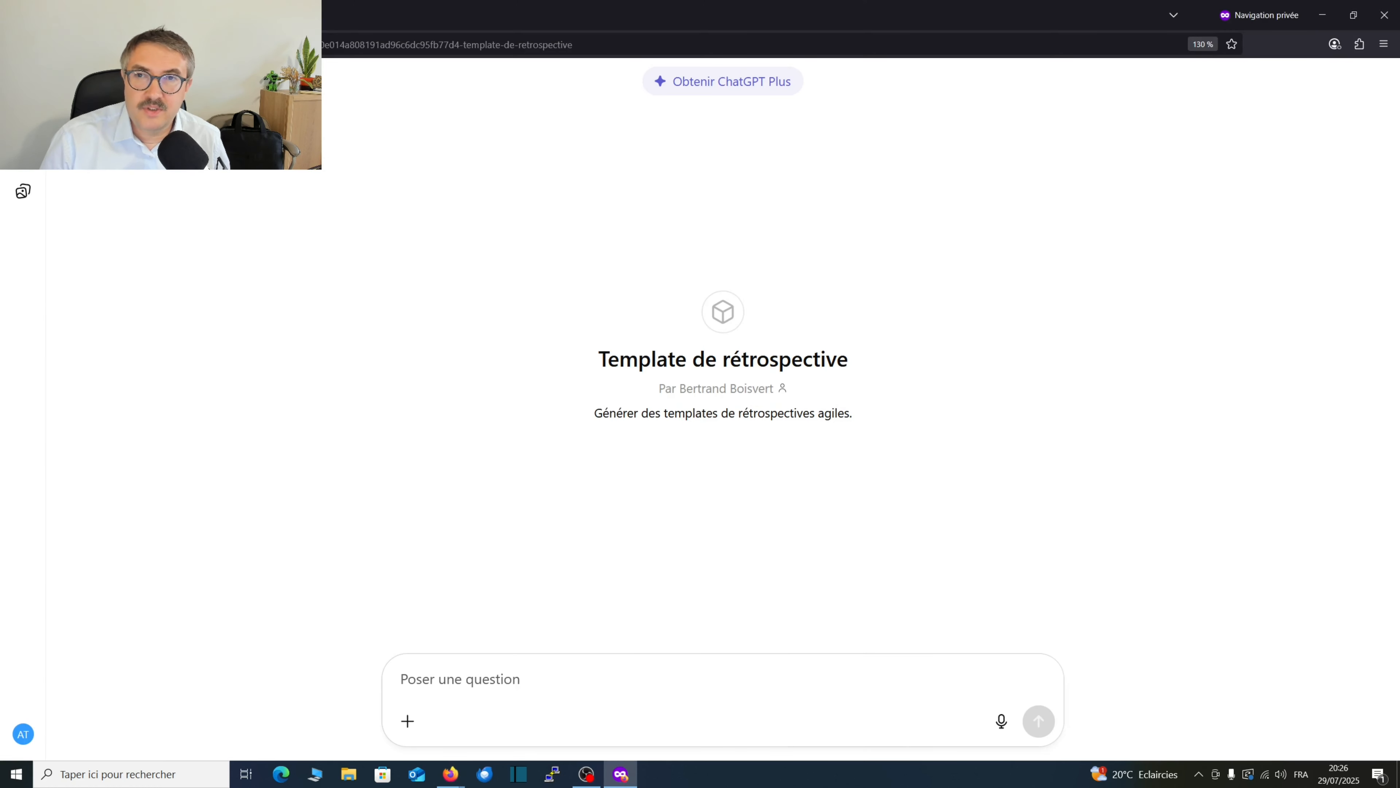
{"action": "key", "text": "alt+Tab"}
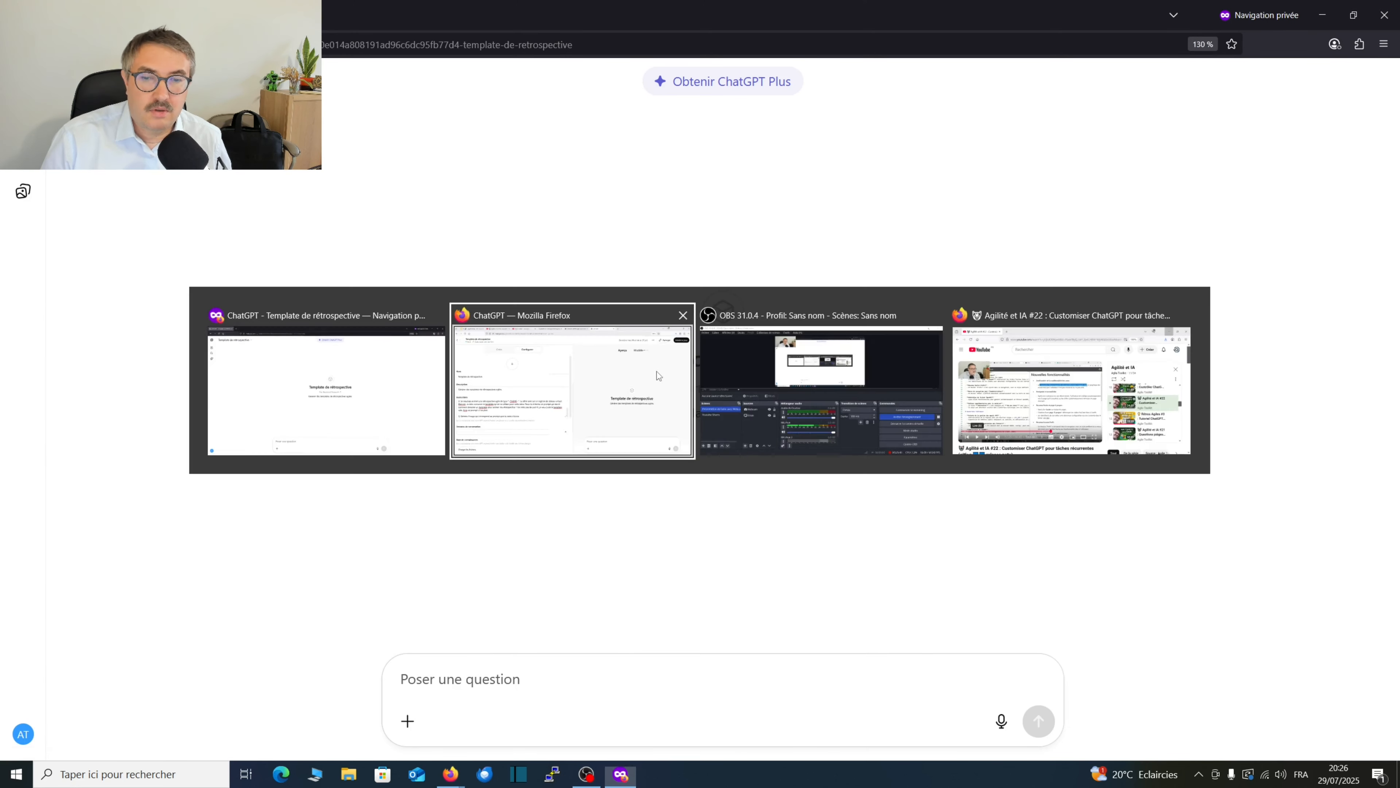
{"action": "key", "text": "alt+Tab"}
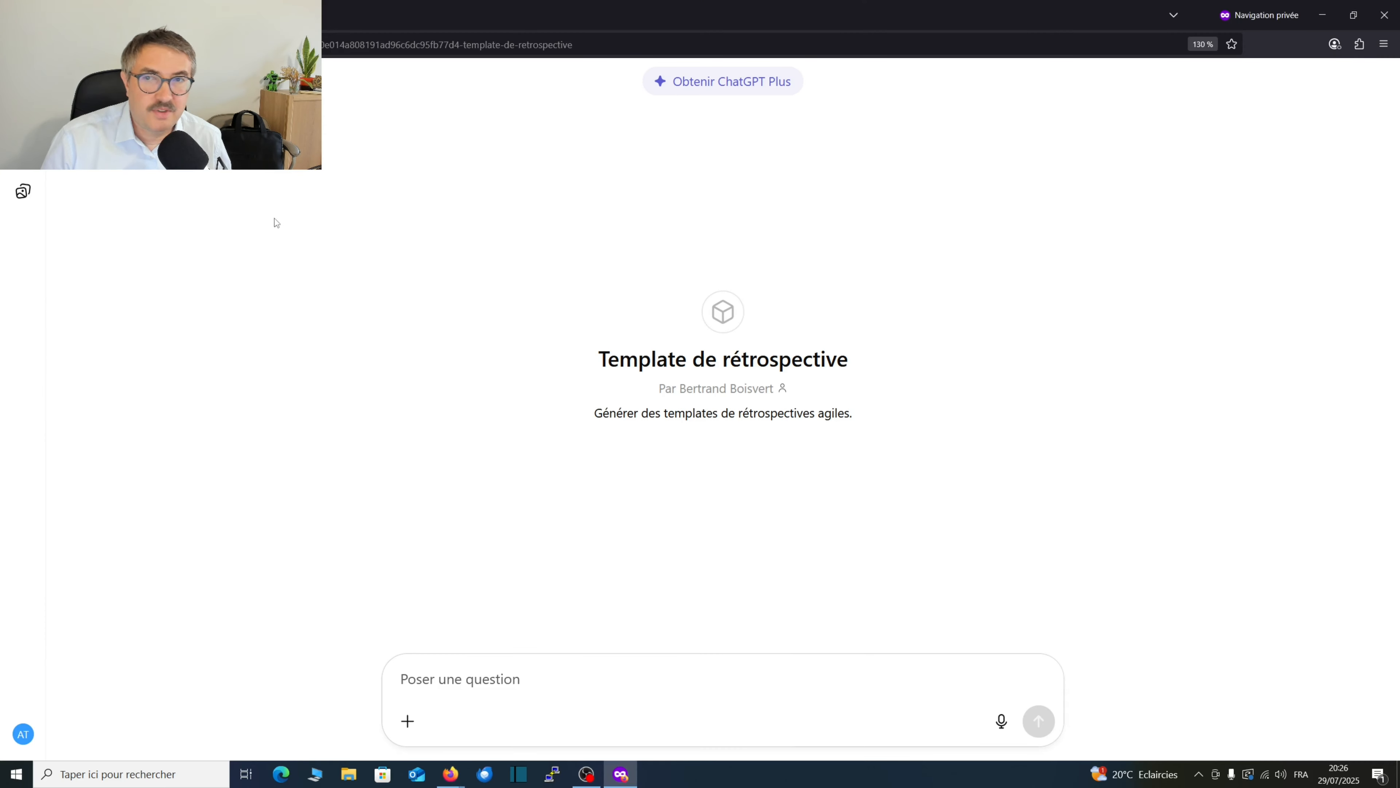
Expand the sidebar, open the Template Start/Stop/Continue chat, and view its generated image full size before returning to the conversation.
{"action": "left_click", "coordinate": [23, 430]}
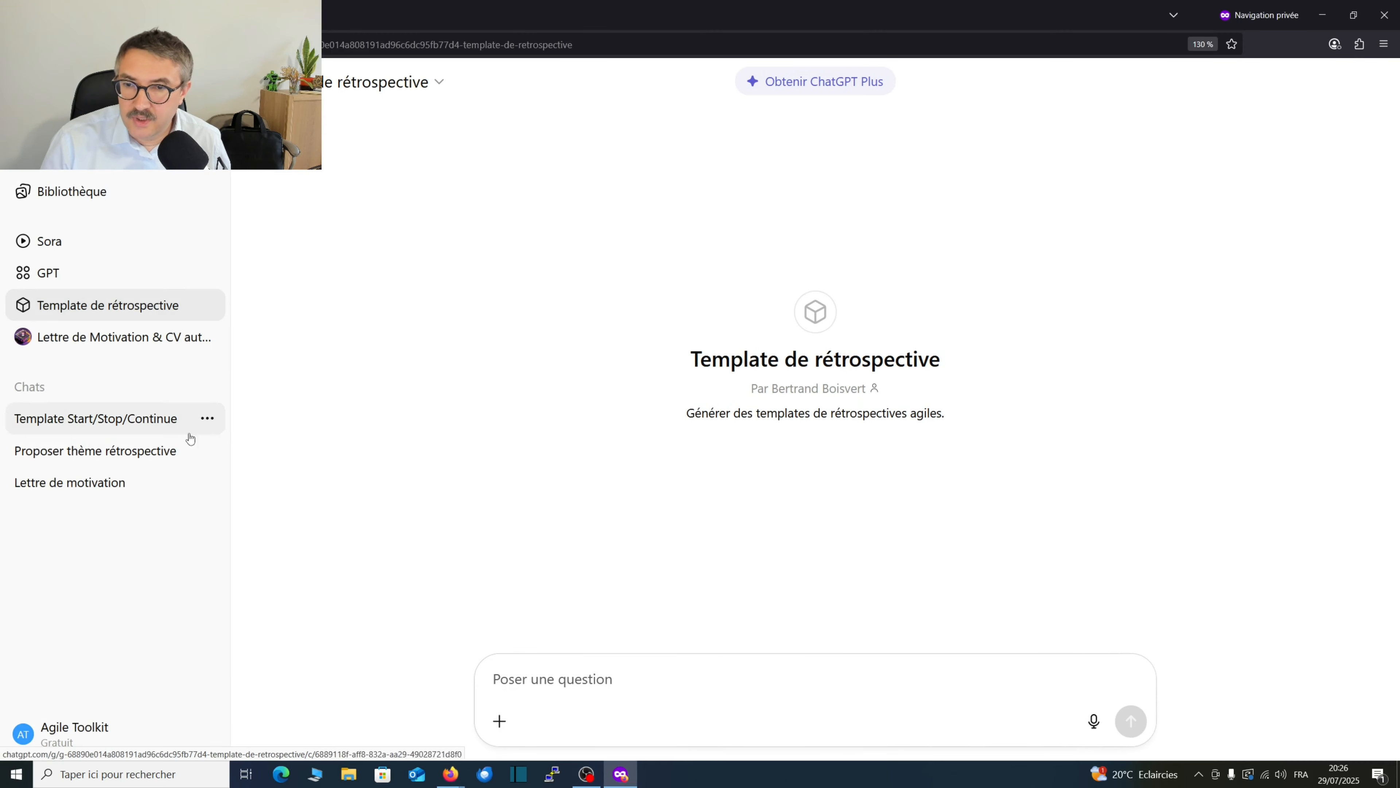
{"action": "left_click", "coordinate": [182, 429]}
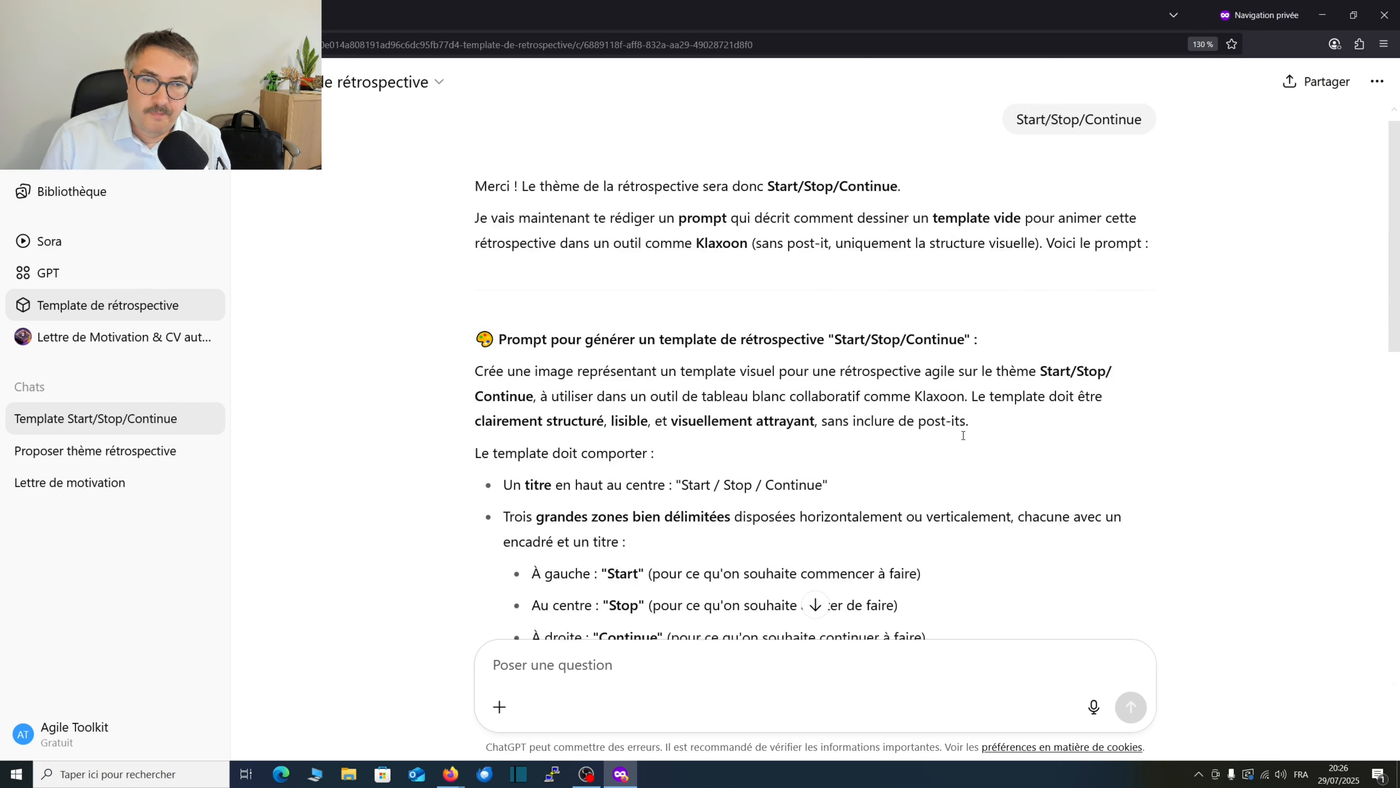
{"action": "left_click", "coordinate": [664, 389]}
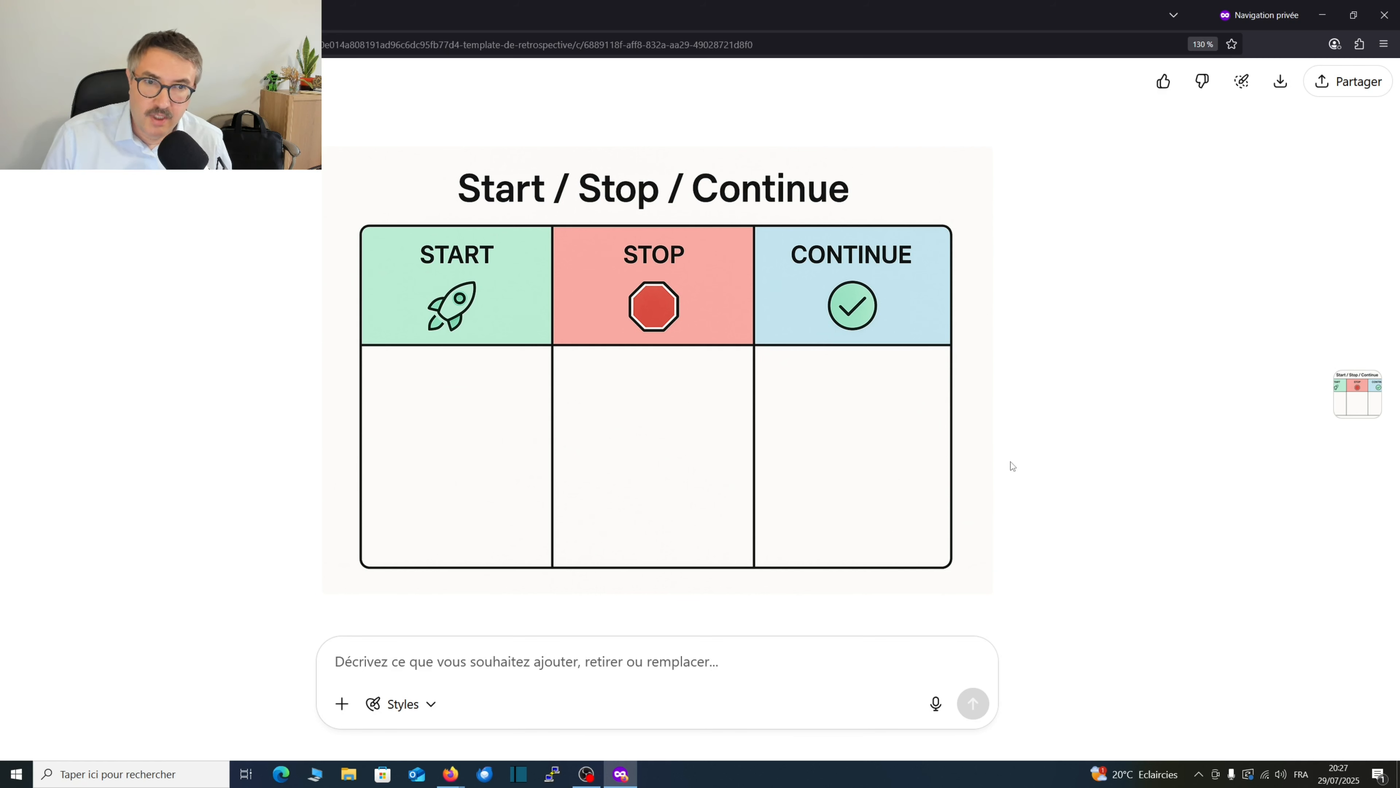
{"action": "left_click", "coordinate": [22, 81]}
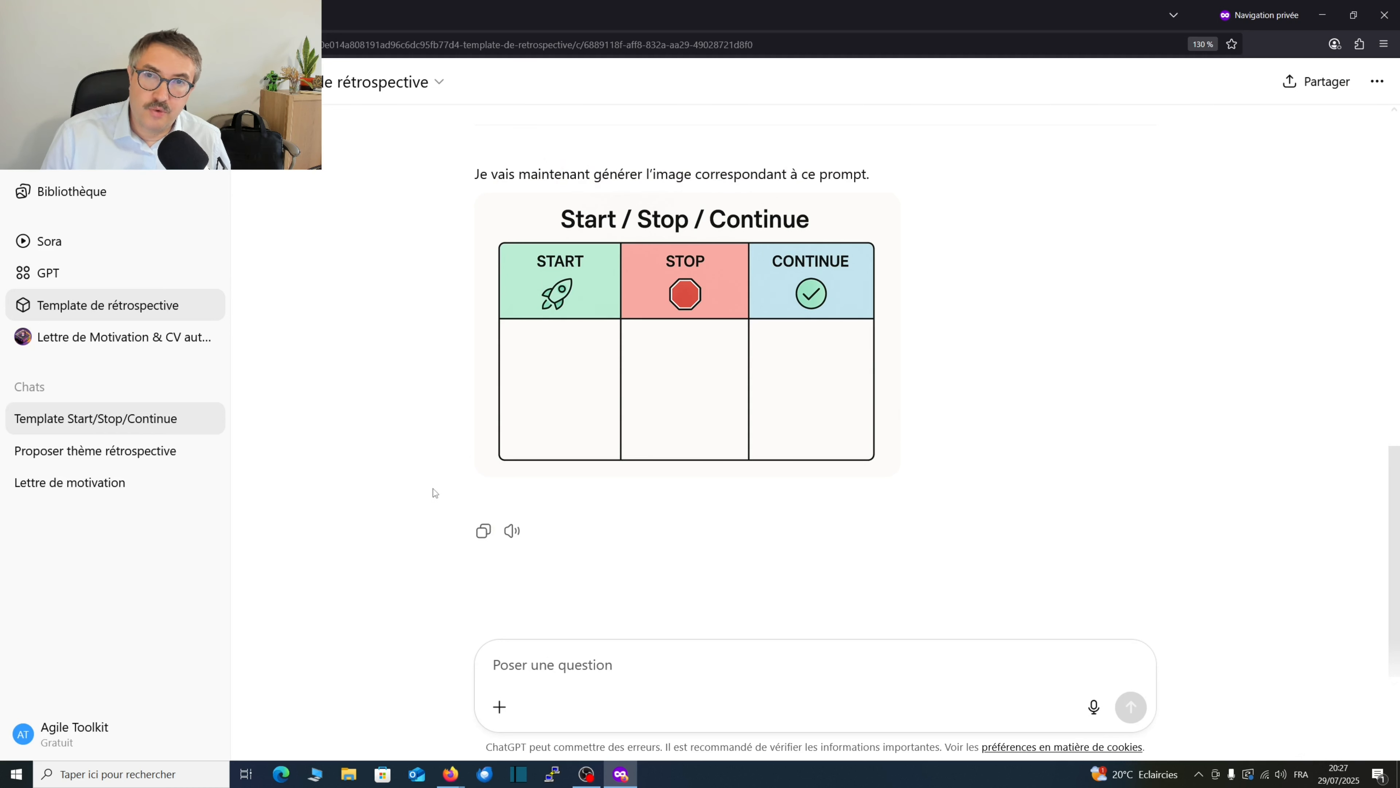